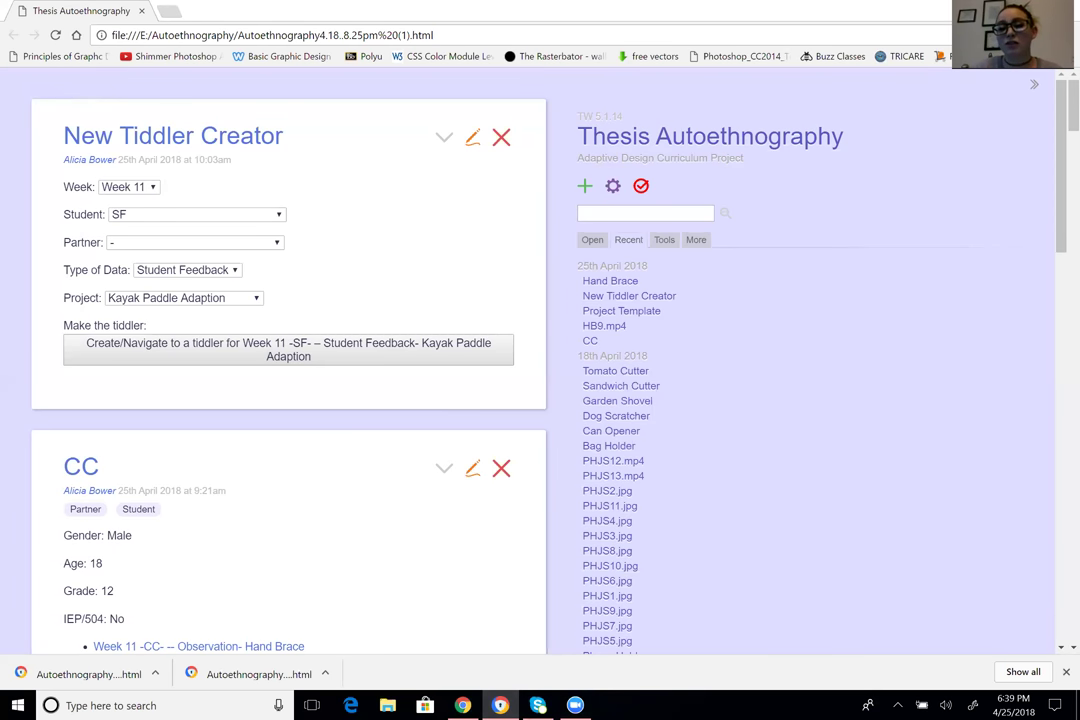
Examine the available Week, Student, Partner, Type of Data and Project choices in the New Tiddler Creator
{"action": "left_click", "coordinate": [126, 187]}
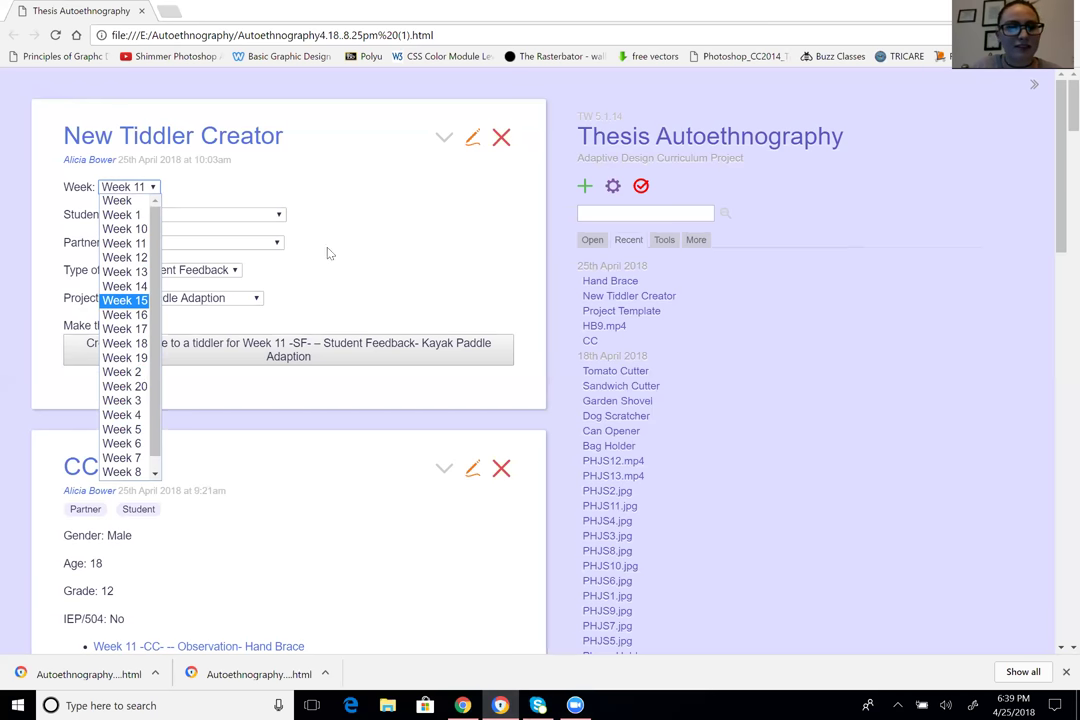
{"action": "left_click", "coordinate": [240, 237]}
{"action": "left_click", "coordinate": [219, 213]}
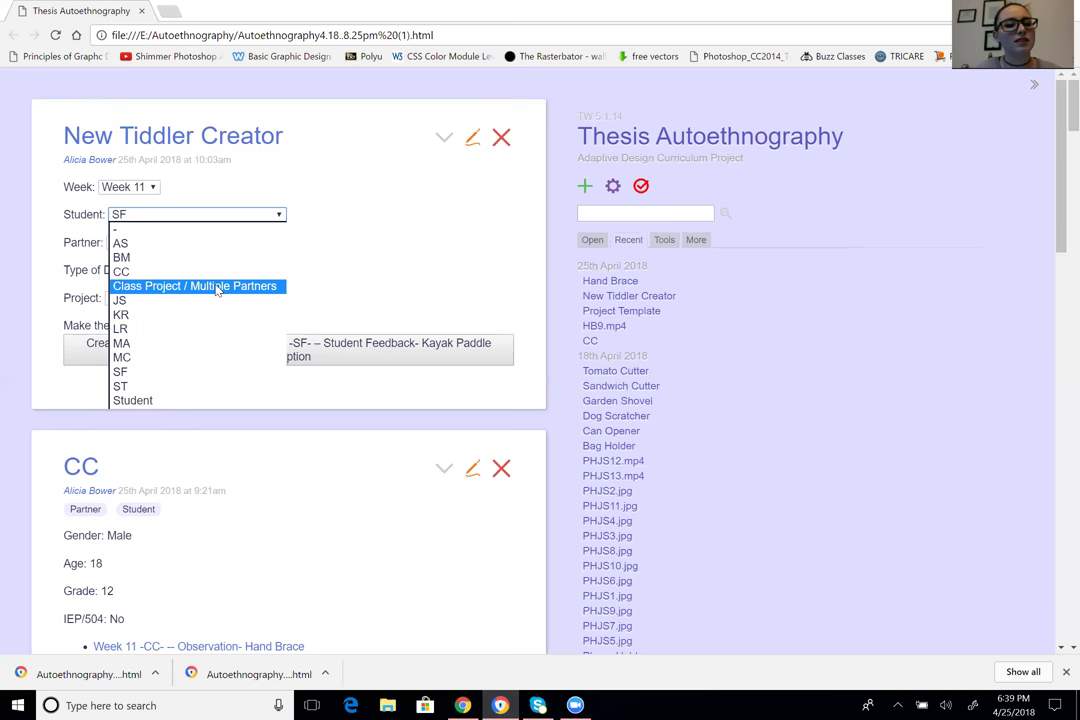
{"action": "left_click", "coordinate": [405, 243]}
{"action": "left_click", "coordinate": [199, 244]}
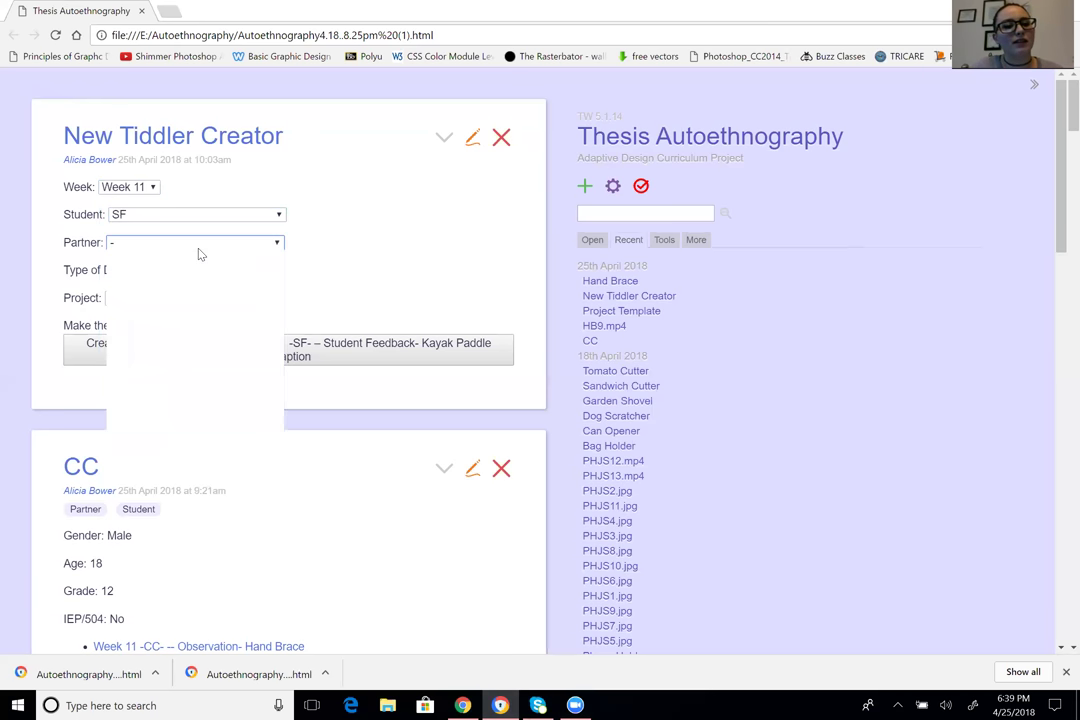
{"action": "left_click", "coordinate": [317, 184]}
{"action": "left_click", "coordinate": [186, 271]}
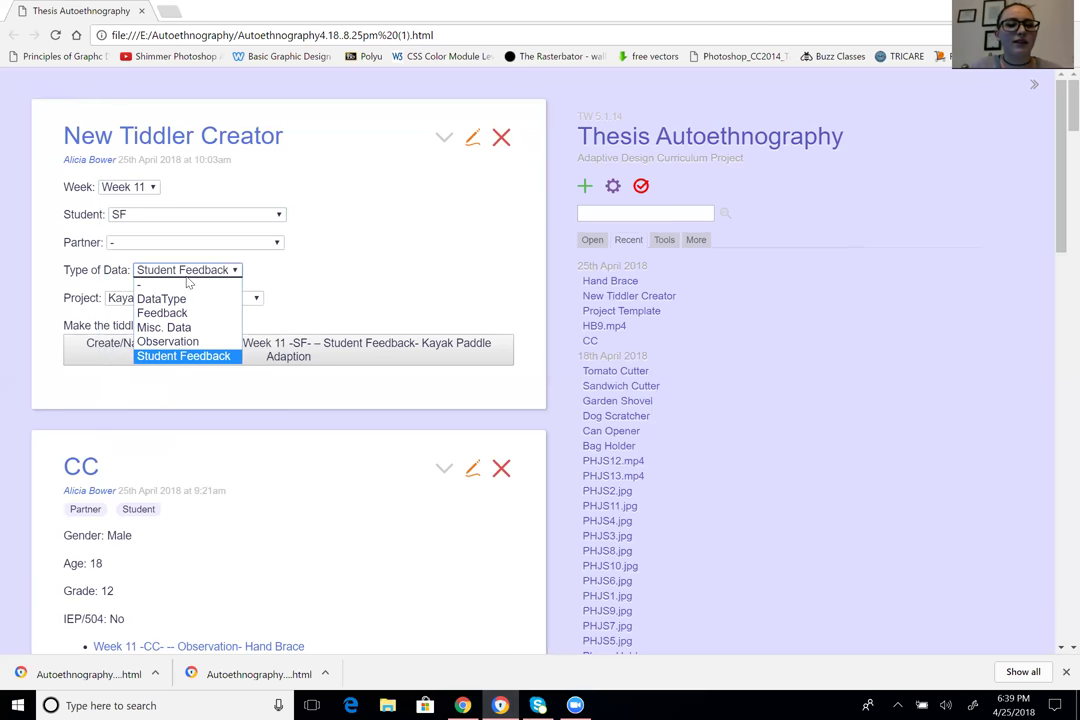
{"action": "left_click", "coordinate": [296, 281]}
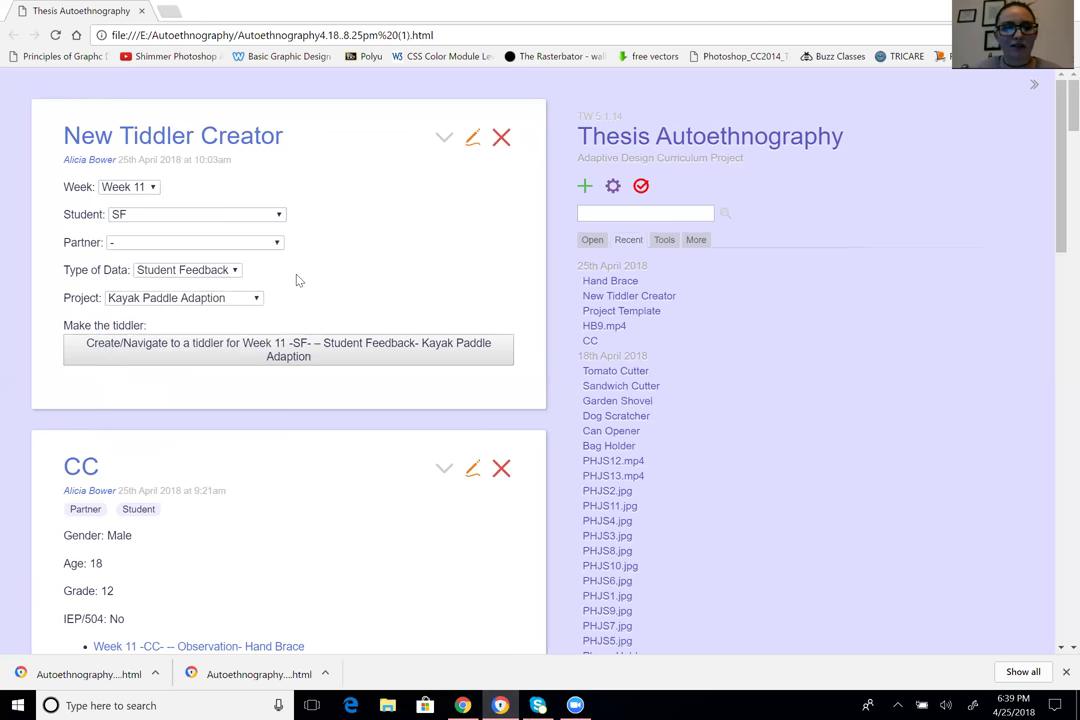
{"action": "left_click", "coordinate": [230, 303]}
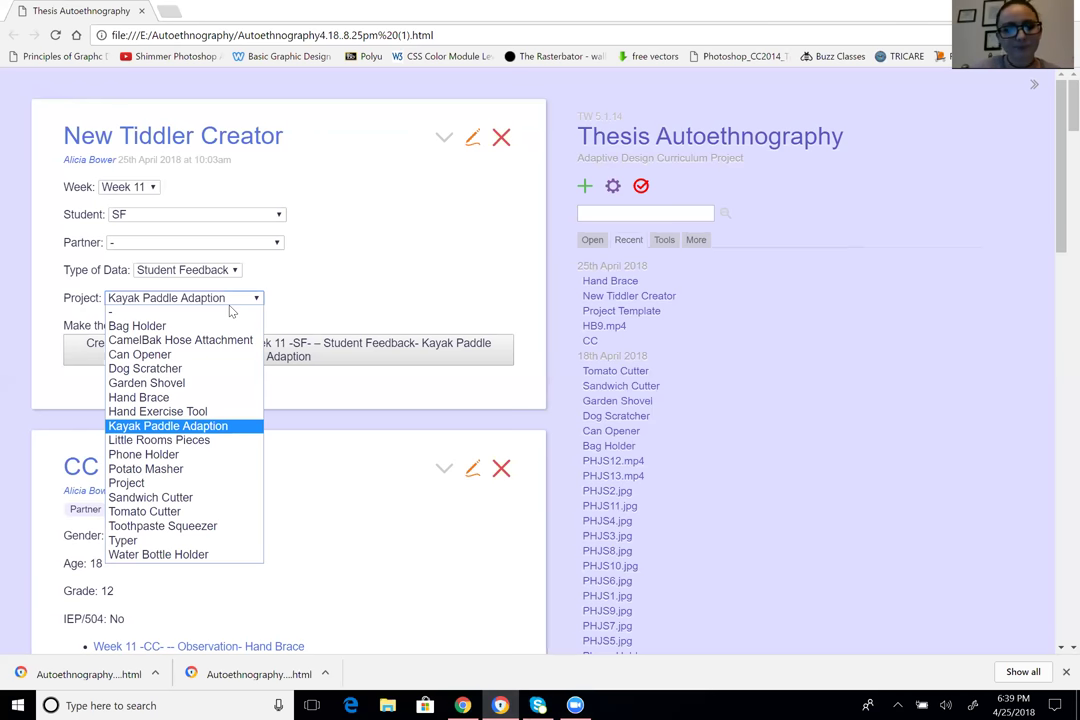
{"action": "left_click", "coordinate": [443, 258]}
{"action": "left_click", "coordinate": [200, 270]}
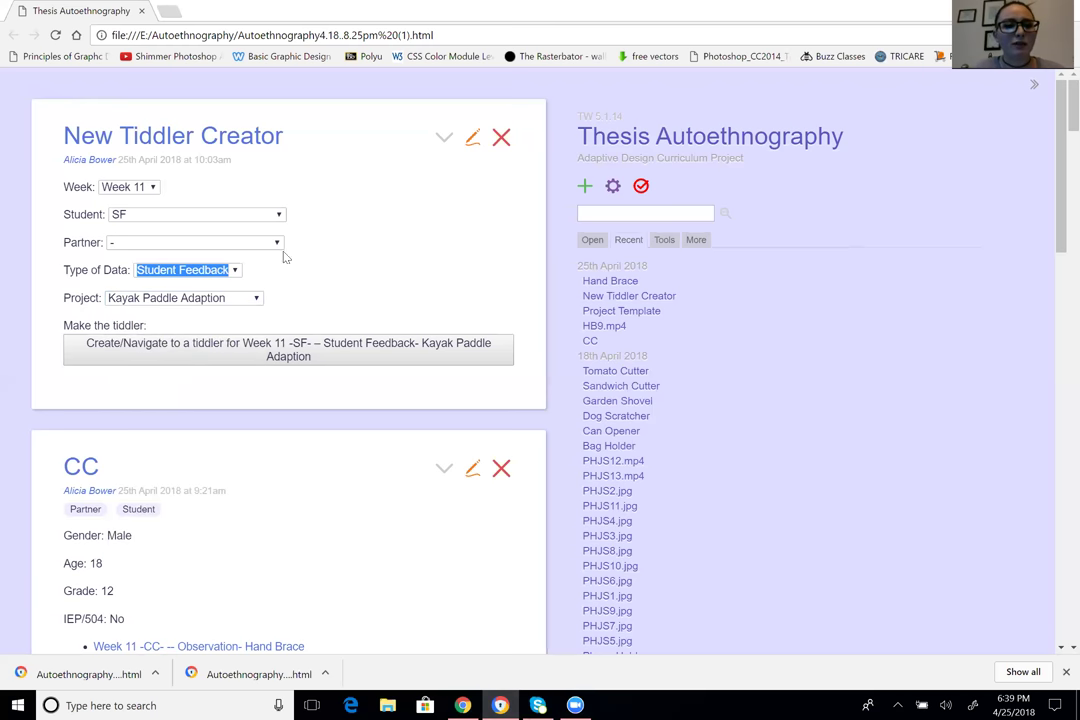
Open the Week 11 SF Student Feedback tiddler for Kayak Paddle Adaption and review its title, text and fields
{"action": "left_click", "coordinate": [233, 352]}
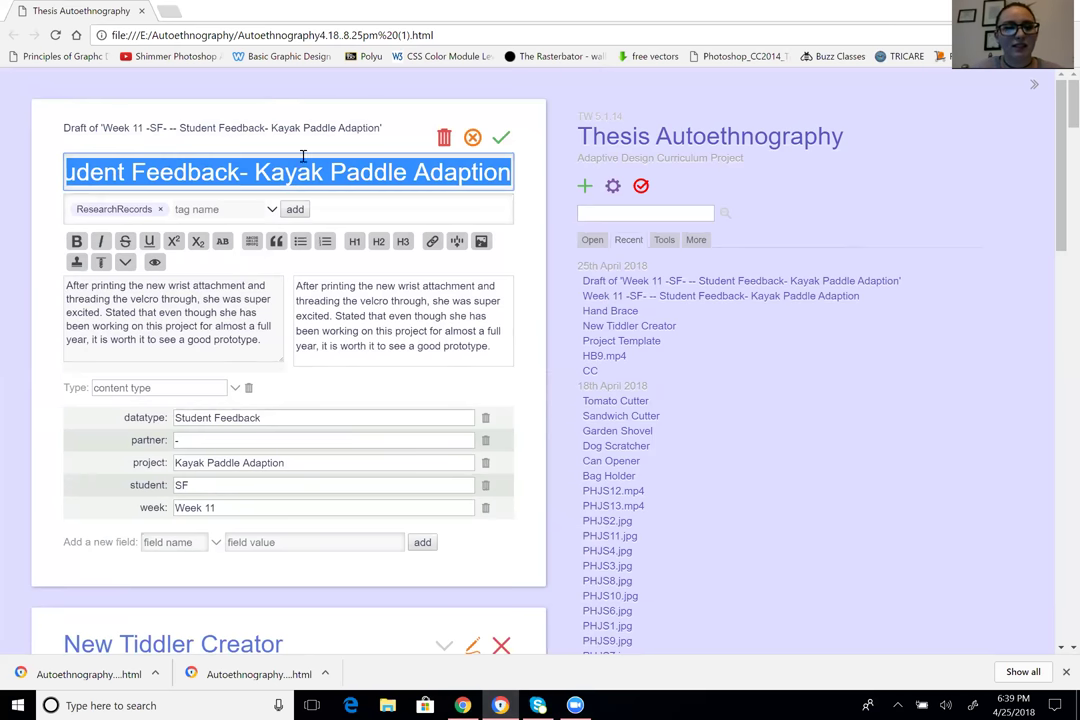
{"action": "left_click", "coordinate": [253, 172]}
{"action": "left_click_drag", "start_coordinate": [167, 178], "coordinate": [483, 158]}
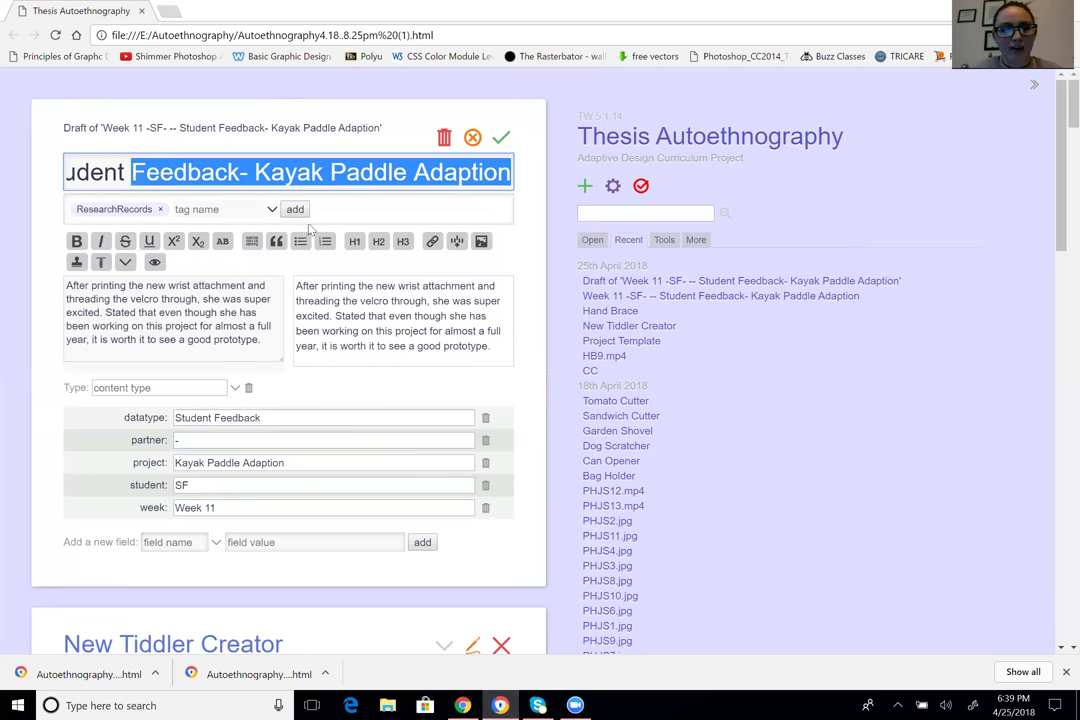
{"action": "left_click", "coordinate": [89, 312]}
{"action": "scroll", "coordinate": [130, 236], "scroll_direction": "down", "scroll_amount": 2}
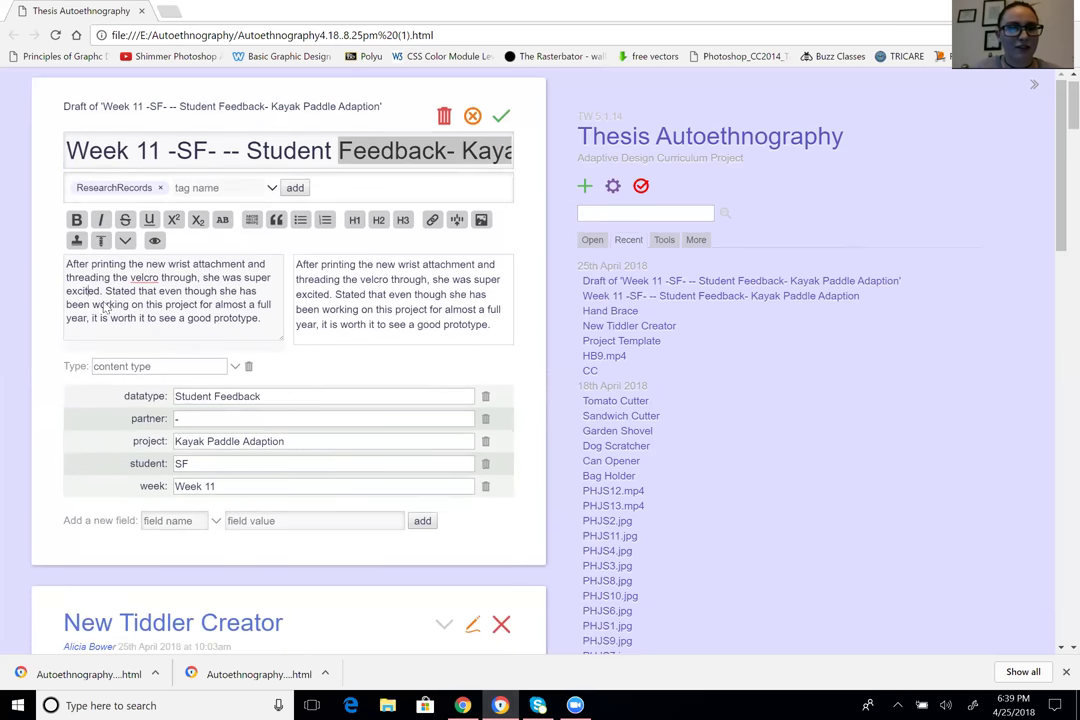
{"action": "scroll", "coordinate": [496, 125], "scroll_direction": "up", "scroll_amount": 1}
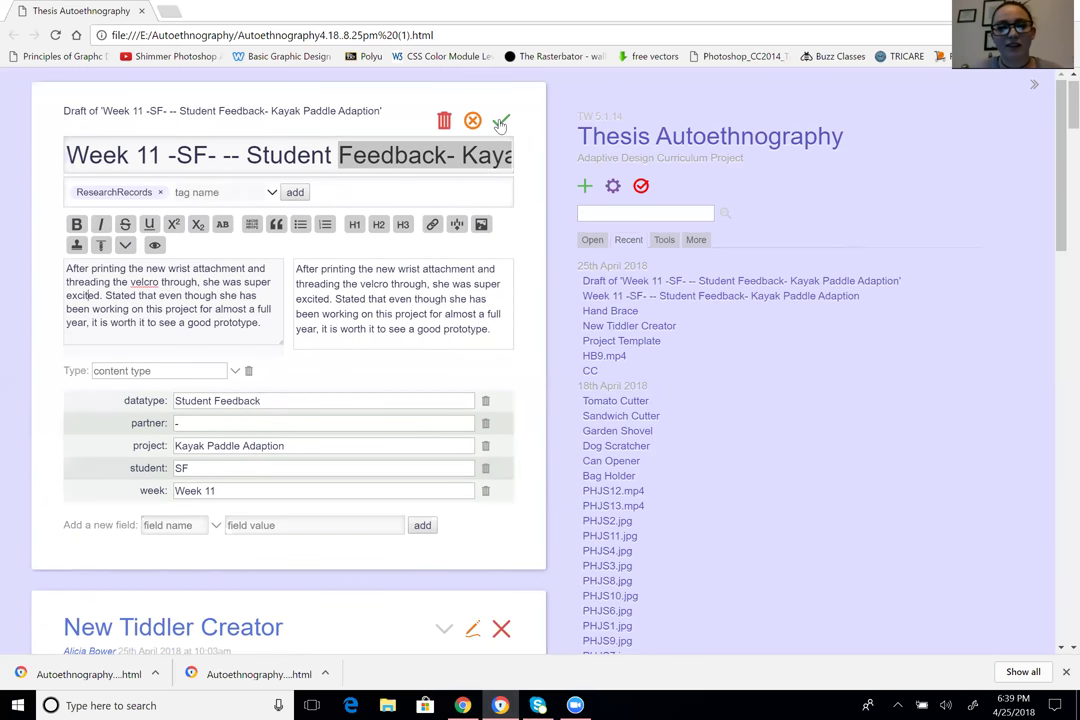
Save the Week 11 SF Student Feedback draft and close the tiddler
{"action": "left_click", "coordinate": [500, 123]}
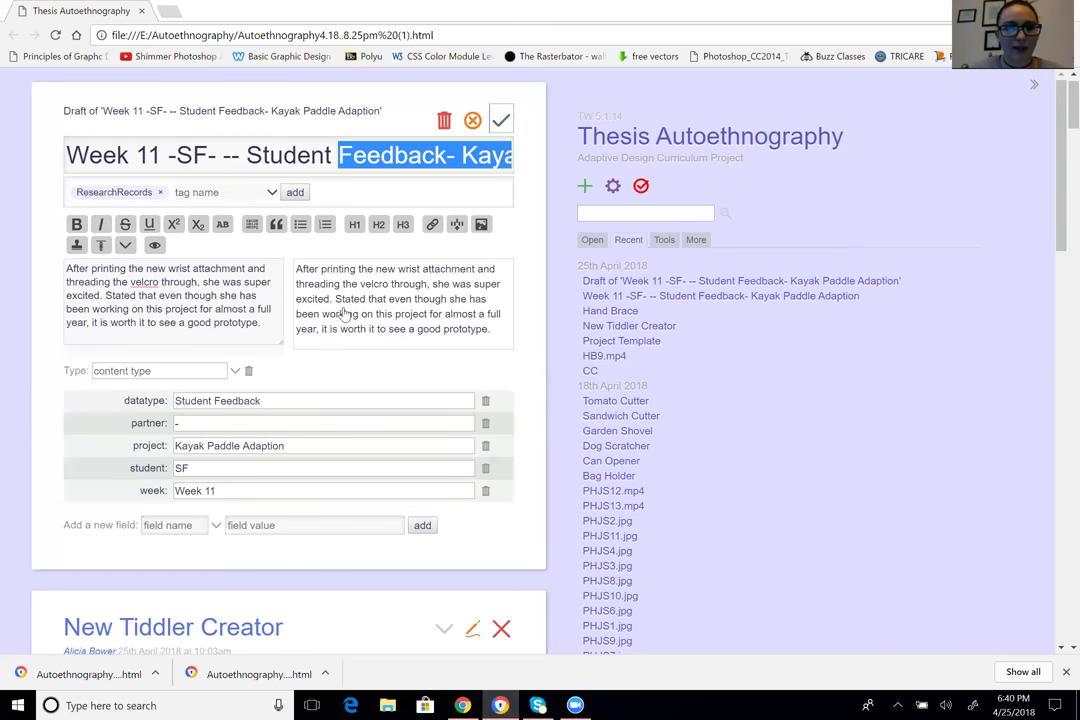
{"action": "left_click", "coordinate": [500, 121]}
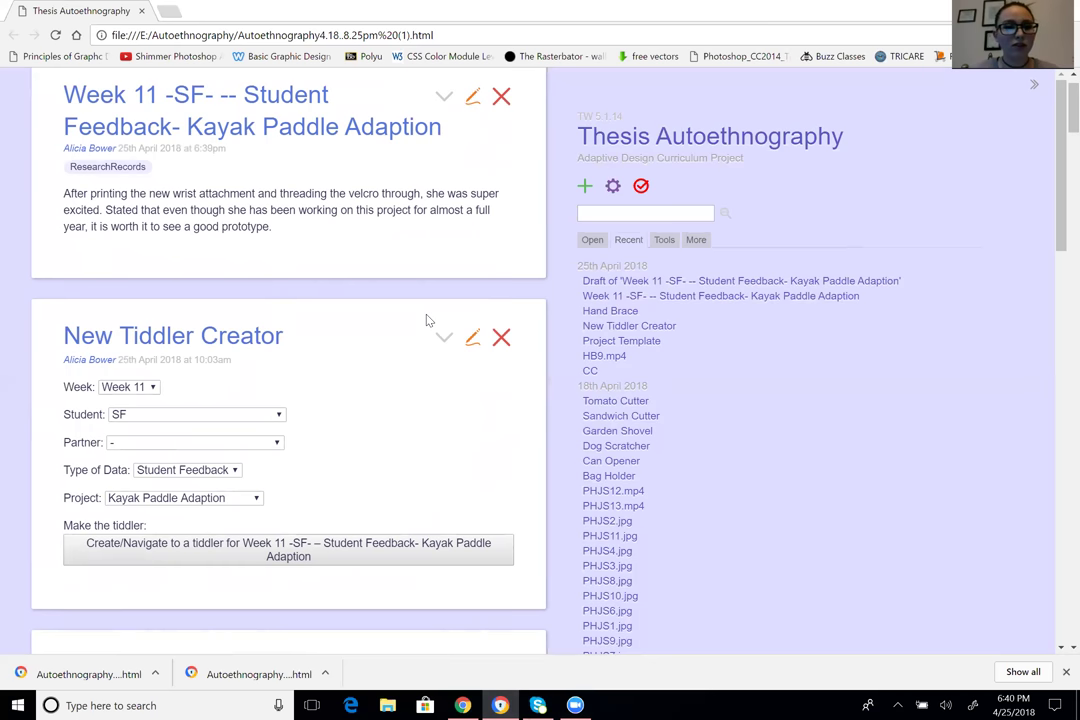
{"action": "left_click", "coordinate": [501, 97]}
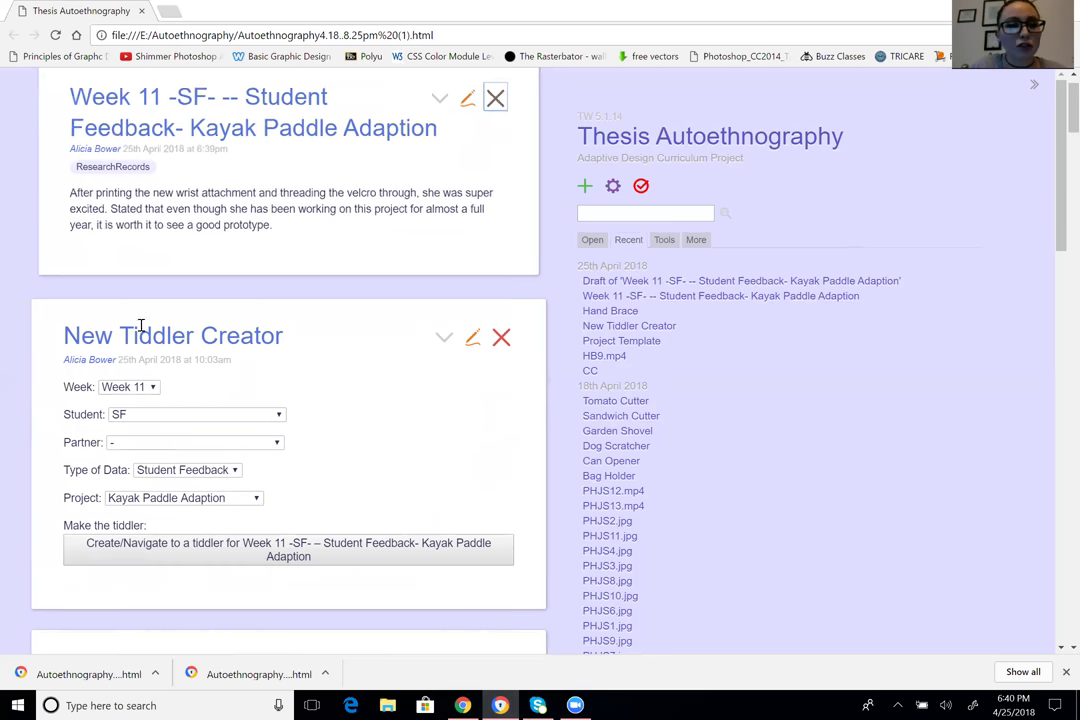
Set the New Tiddler Creator to Week 20 with student CC and partner KR
{"action": "left_click", "coordinate": [125, 186]}
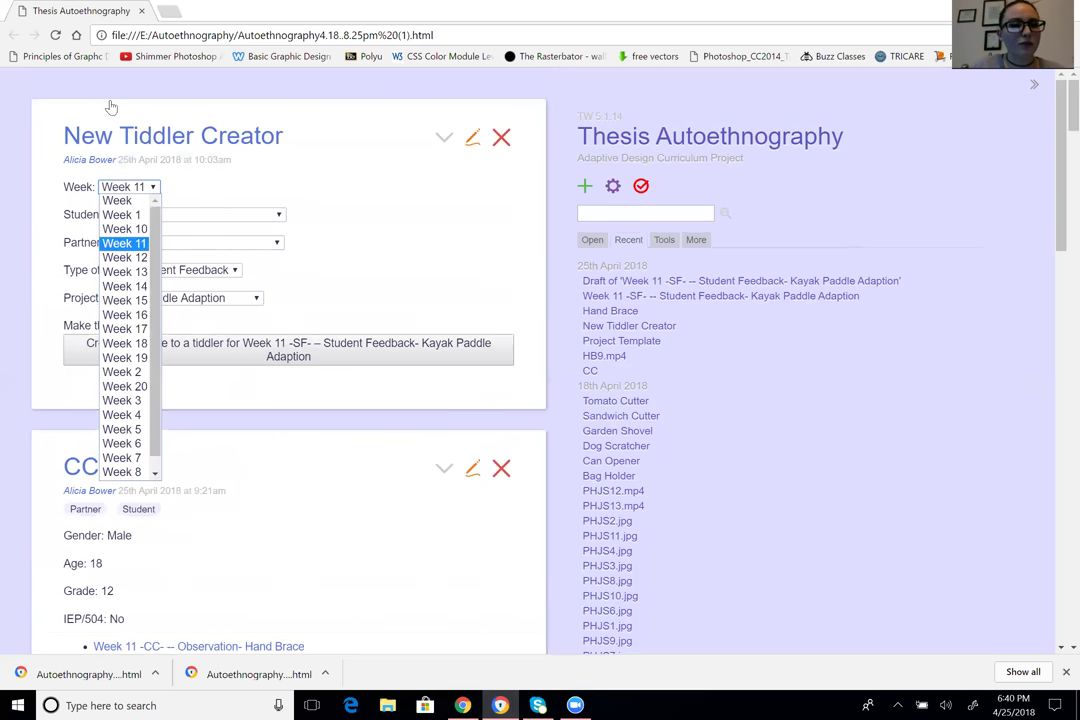
{"action": "left_click", "coordinate": [124, 386]}
{"action": "left_click", "coordinate": [180, 214]}
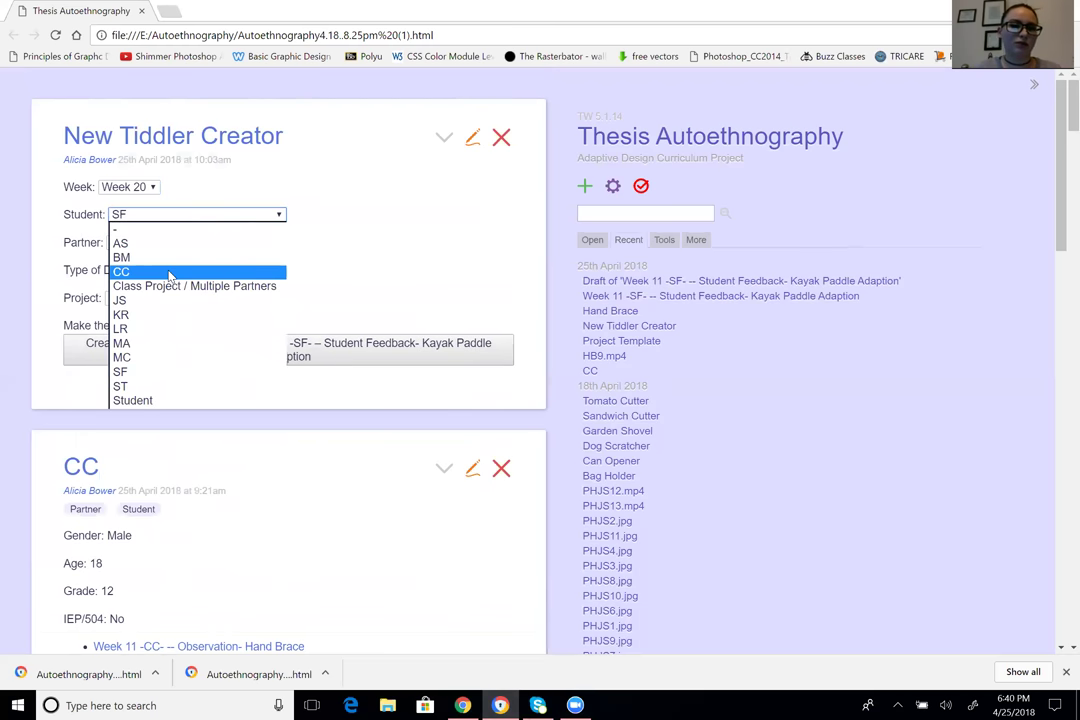
{"action": "left_click", "coordinate": [170, 276]}
{"action": "left_click", "coordinate": [180, 243]}
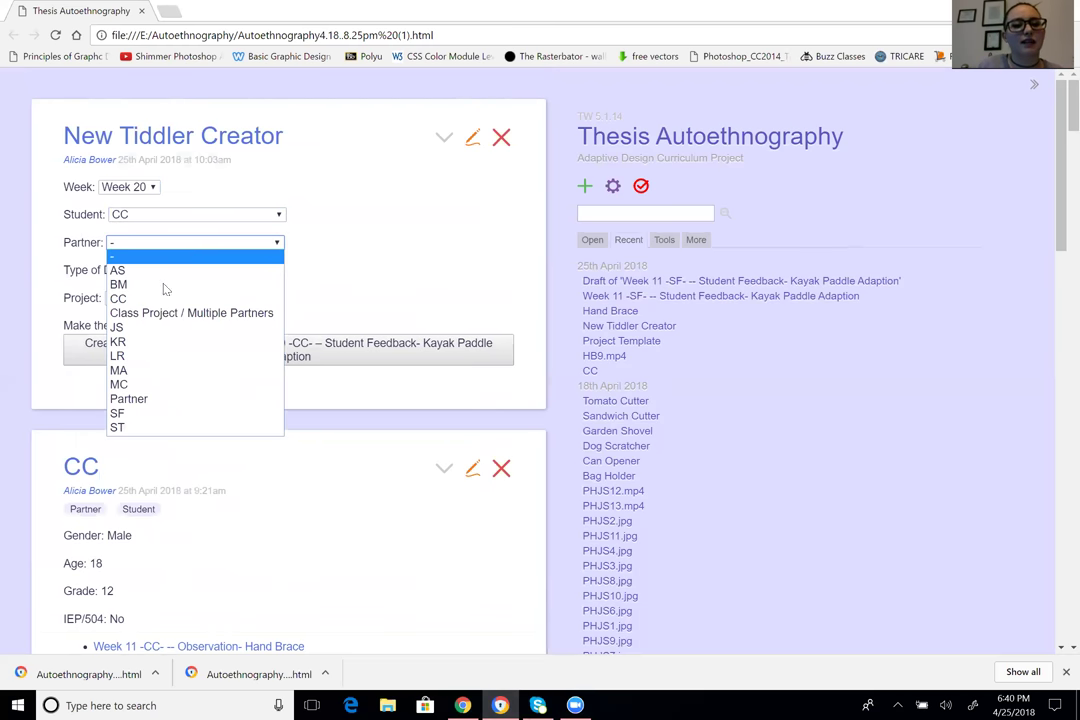
{"action": "left_click", "coordinate": [169, 344]}
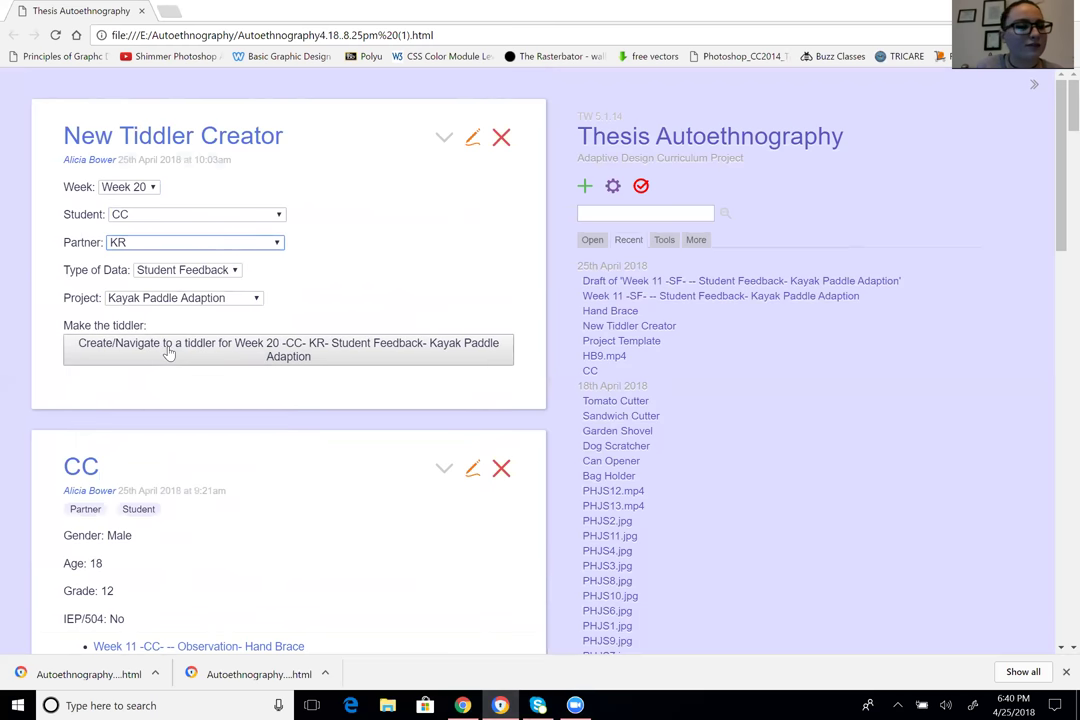
Set the data type to Observation and create the tiddler for the Kayak Paddle Adaption project
{"action": "left_click", "coordinate": [205, 270]}
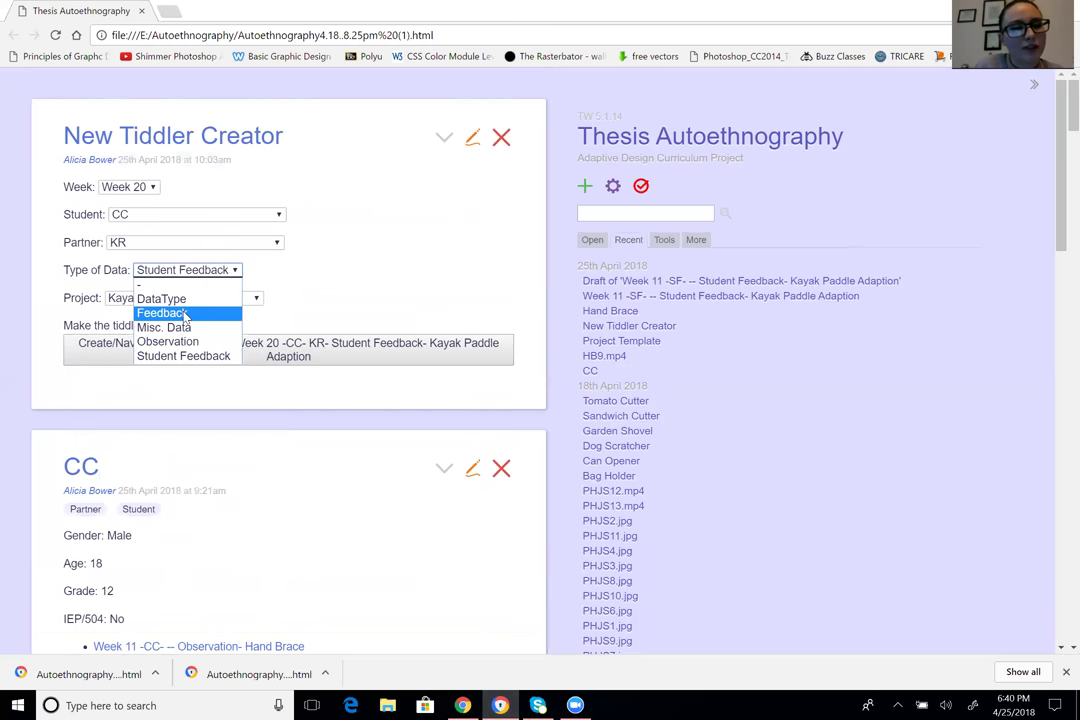
{"action": "left_click", "coordinate": [170, 341]}
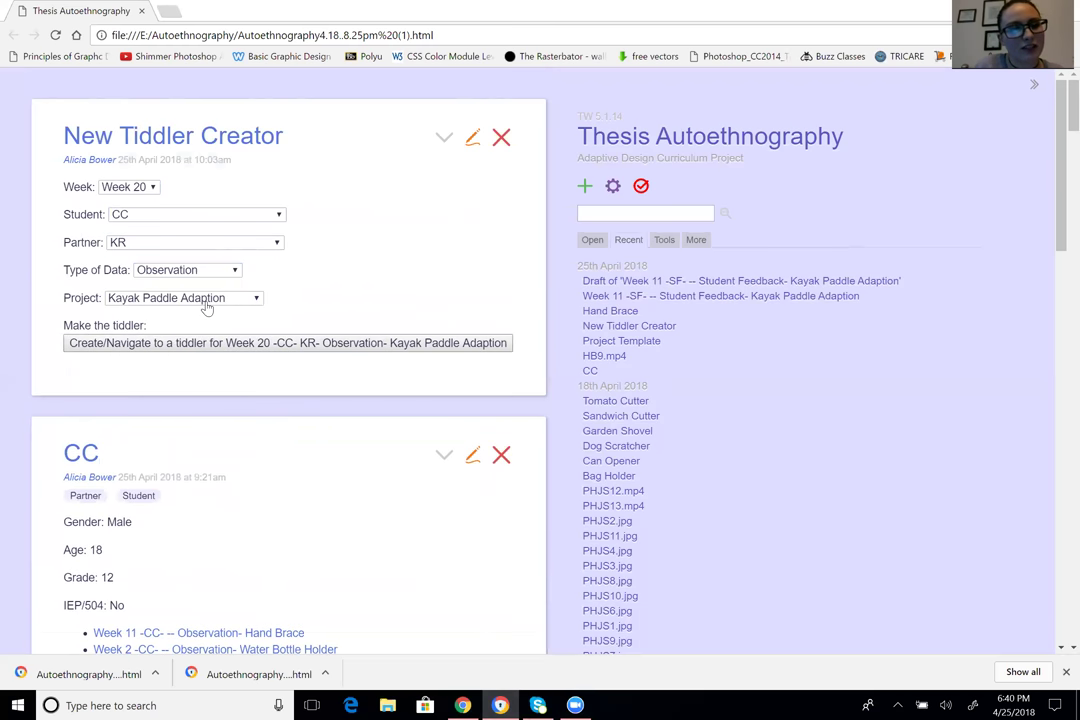
{"action": "left_click", "coordinate": [207, 305]}
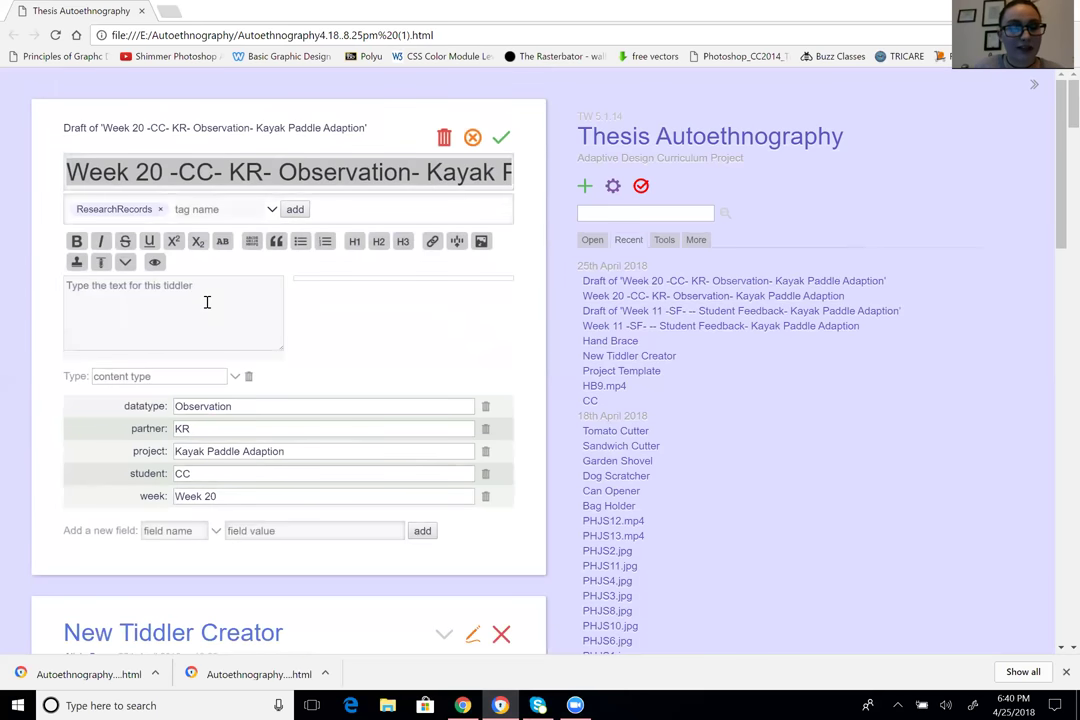
Enter the tiddler text "these two worked together for 2 weeks to try and create the kayak, paddle."
{"action": "left_click", "coordinate": [131, 305]}
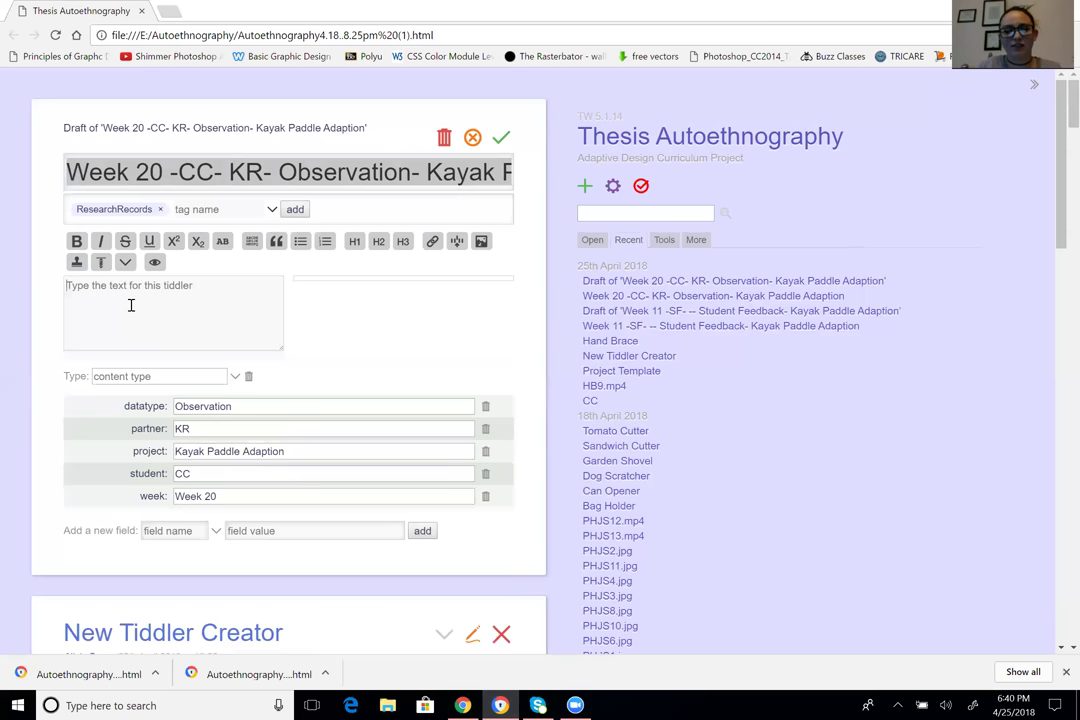
{"action": "type", "text": "HThes"}
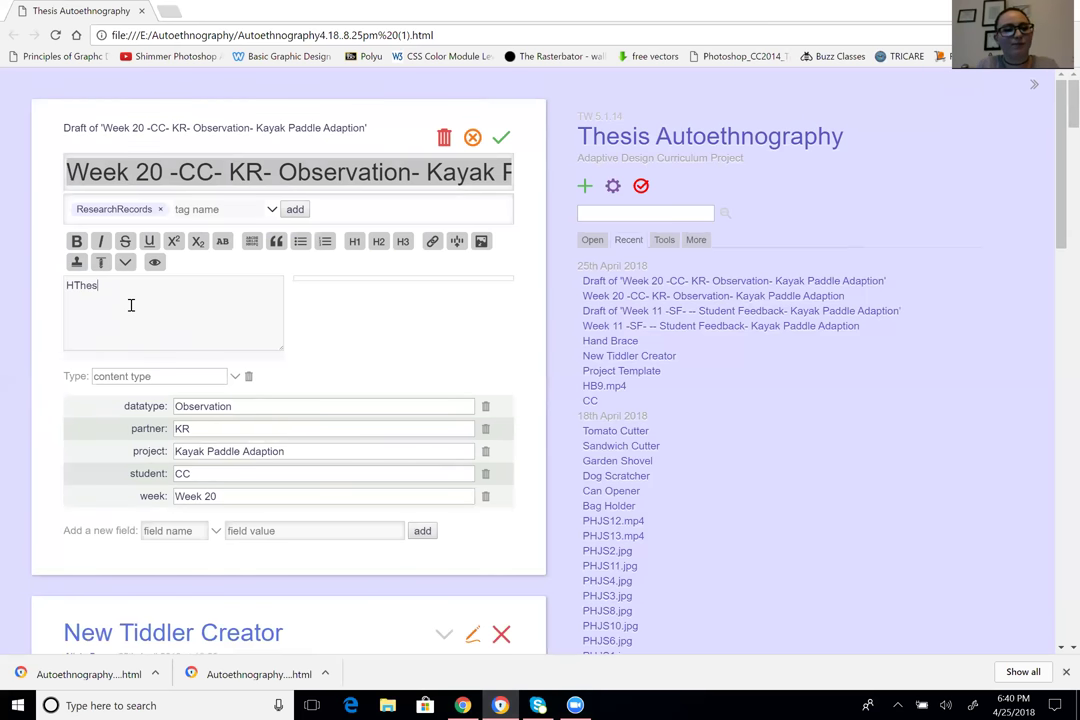
{"action": "key", "text": "BackSpace"}
{"action": "key", "text": "BackSpace"}
{"action": "key", "text": "BackSpace"}
{"action": "key", "text": "BackSpace"}
{"action": "key", "text": "BackSpace"}
{"action": "type", "text": "these t"}
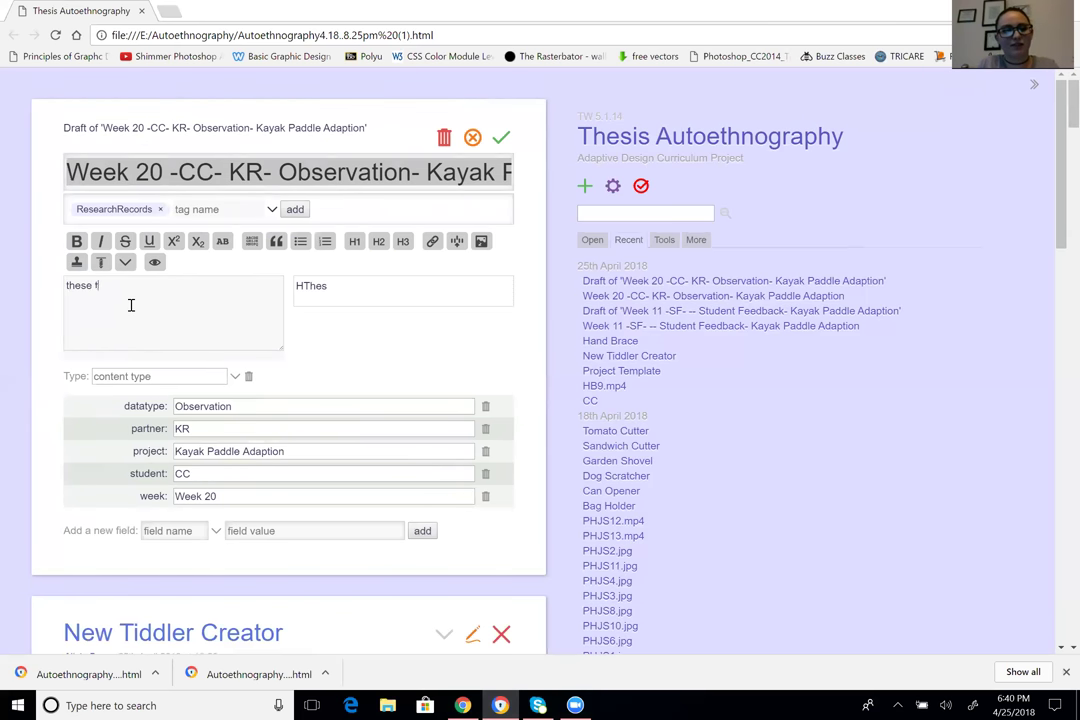
{"action": "type", "text": "wo worekd"}
{"action": "key", "text": "BackSpace"}
{"action": "key", "text": "BackSpace"}
{"action": "key", "text": "BackSpace"}
{"action": "type", "text": "ked"}
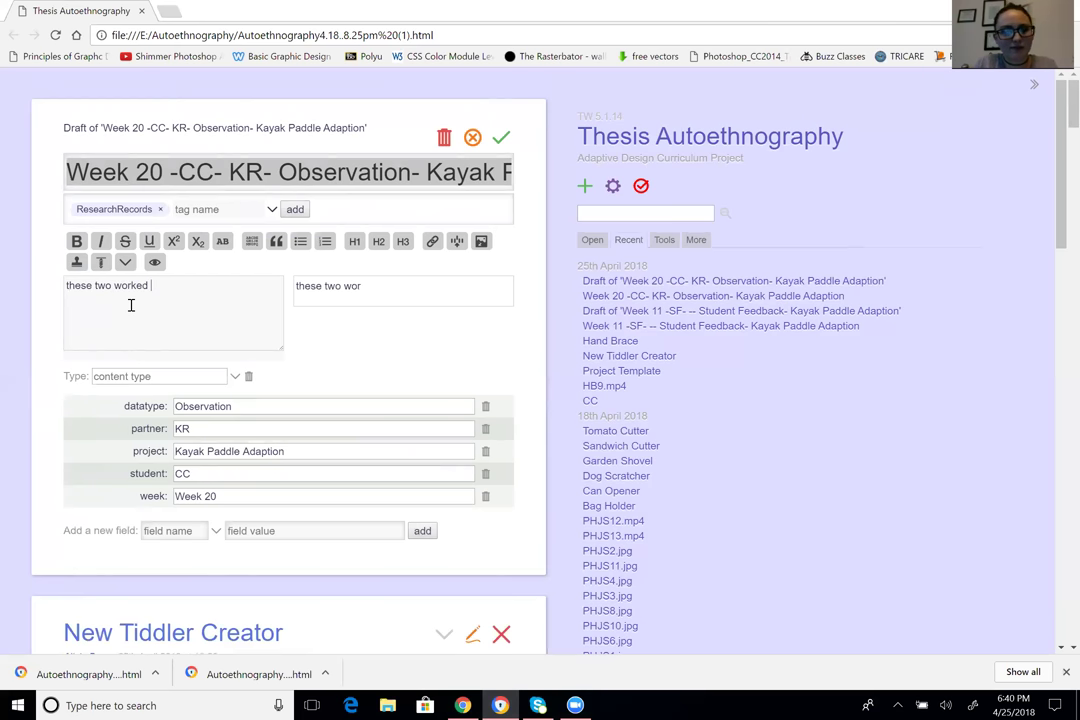
{"action": "type", "text": " together for "}
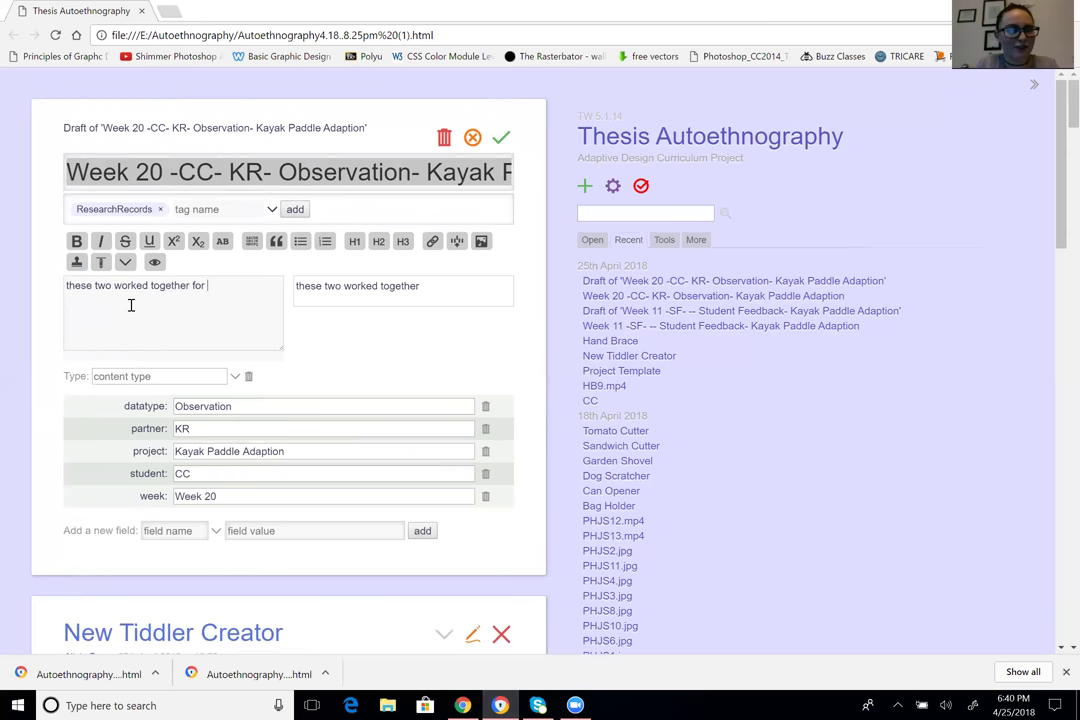
{"action": "type", "text": "2 weeks to try and create"}
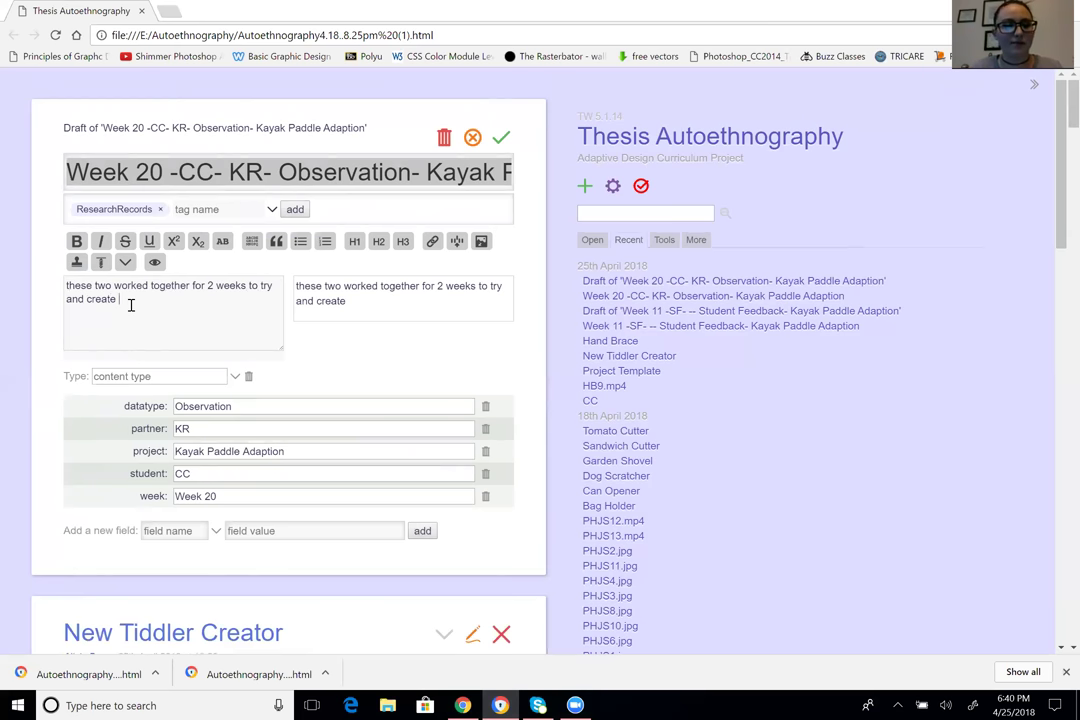
{"action": "type", "text": "the kayak, paddle."}
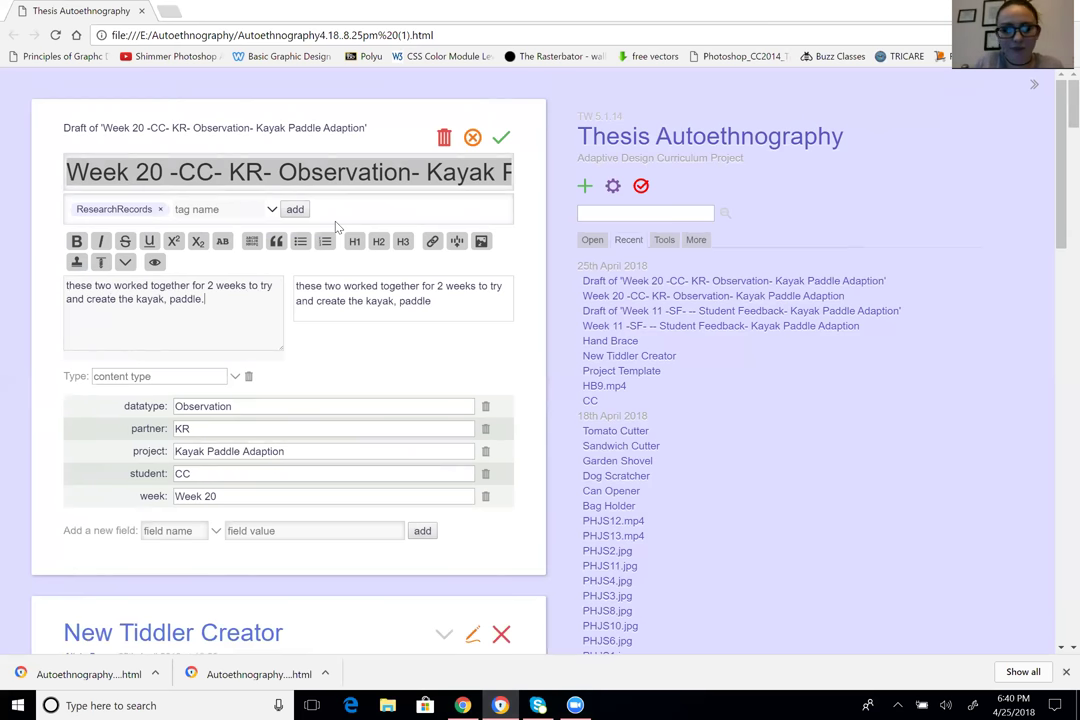
Remove the comma after "kayak" in the tiddler text
{"action": "left_click", "coordinate": [164, 303]}
{"action": "key", "text": "BackSpace"}
{"action": "key", "text": "BackSpace"}
{"action": "type", "text": "k"}
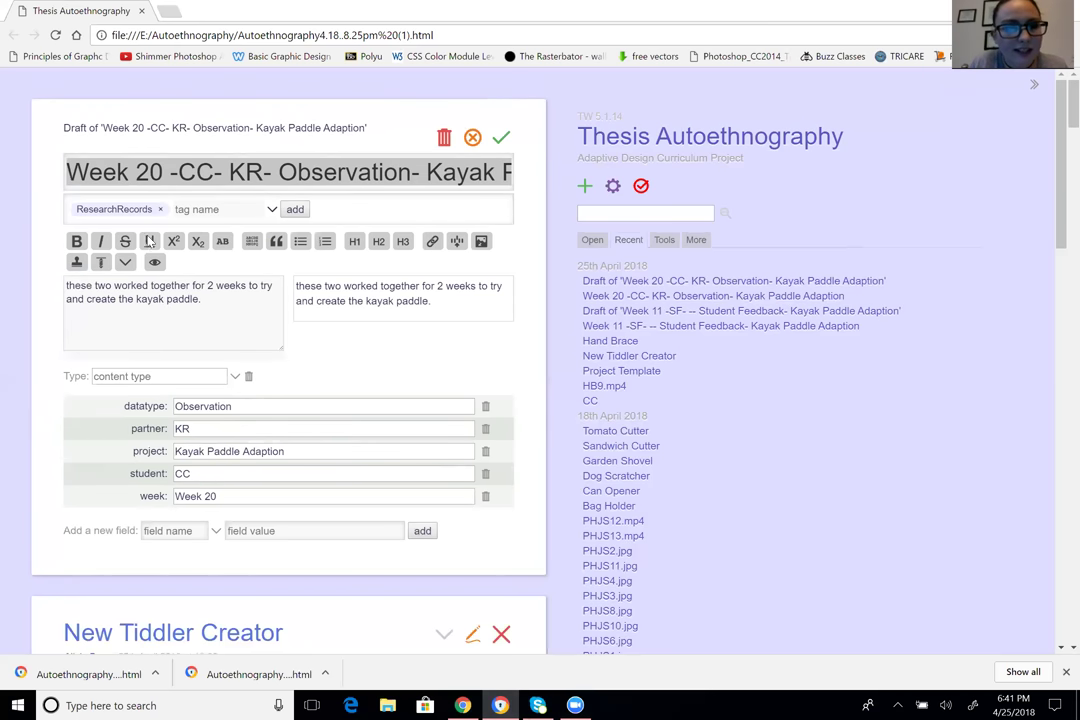
Tag the Week 20 observation tiddler with CC and KR
{"action": "left_click", "coordinate": [200, 209]}
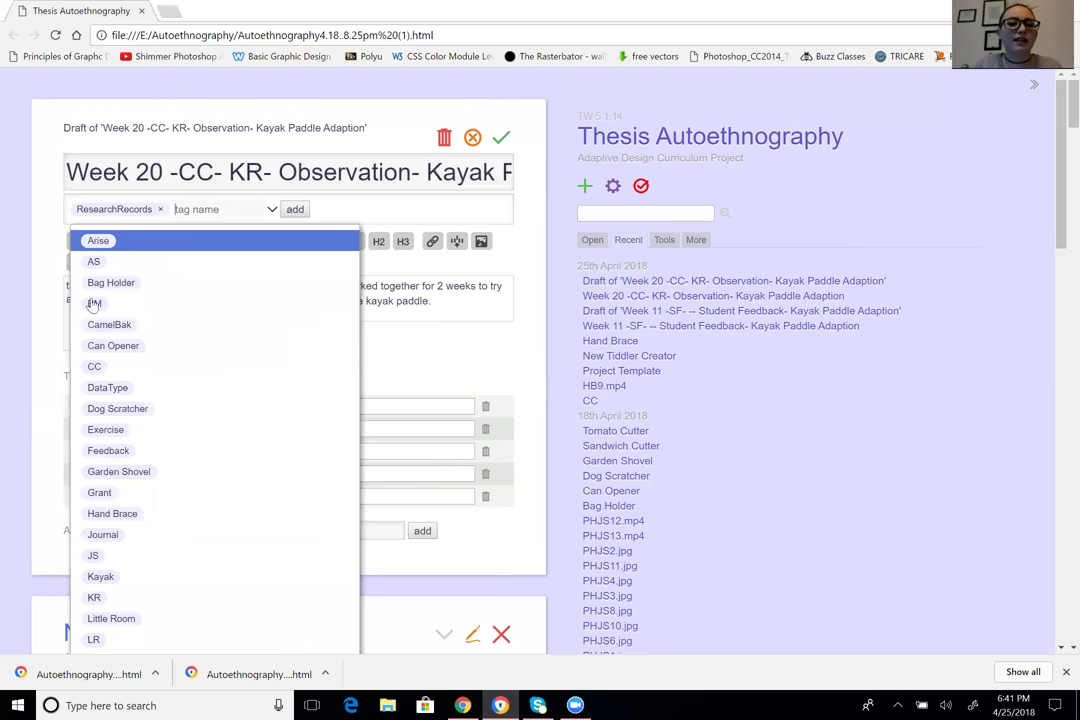
{"action": "left_click", "coordinate": [94, 366]}
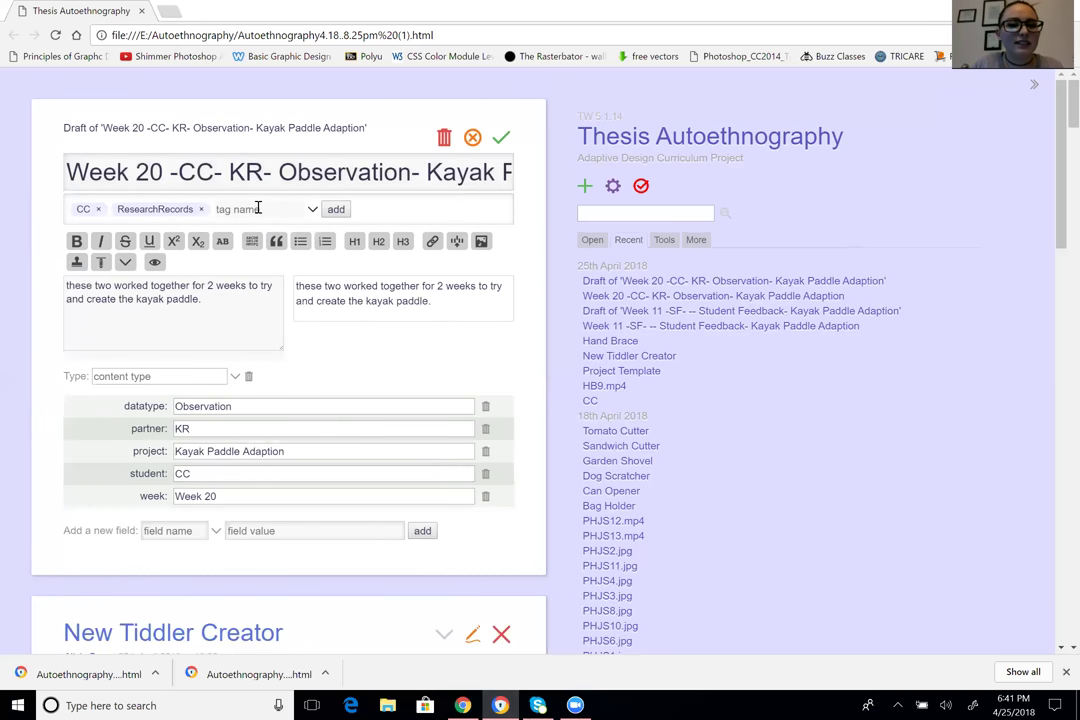
{"action": "key", "text": "Down"}
{"action": "key", "text": "Down"}
{"action": "key", "text": "Down"}
{"action": "key", "text": "Down"}
{"action": "key", "text": "Down"}
{"action": "key", "text": "Down"}
{"action": "key", "text": "Down"}
{"action": "key", "text": "Down"}
{"action": "key", "text": "Down"}
{"action": "key", "text": "Down"}
{"action": "key", "text": "Down"}
{"action": "key", "text": "Down"}
{"action": "key", "text": "Down"}
{"action": "key", "text": "Down"}
{"action": "key", "text": "Down"}
{"action": "key", "text": "Down"}
{"action": "key", "text": "Down"}
{"action": "key", "text": "Down"}
{"action": "key", "text": "Return"}
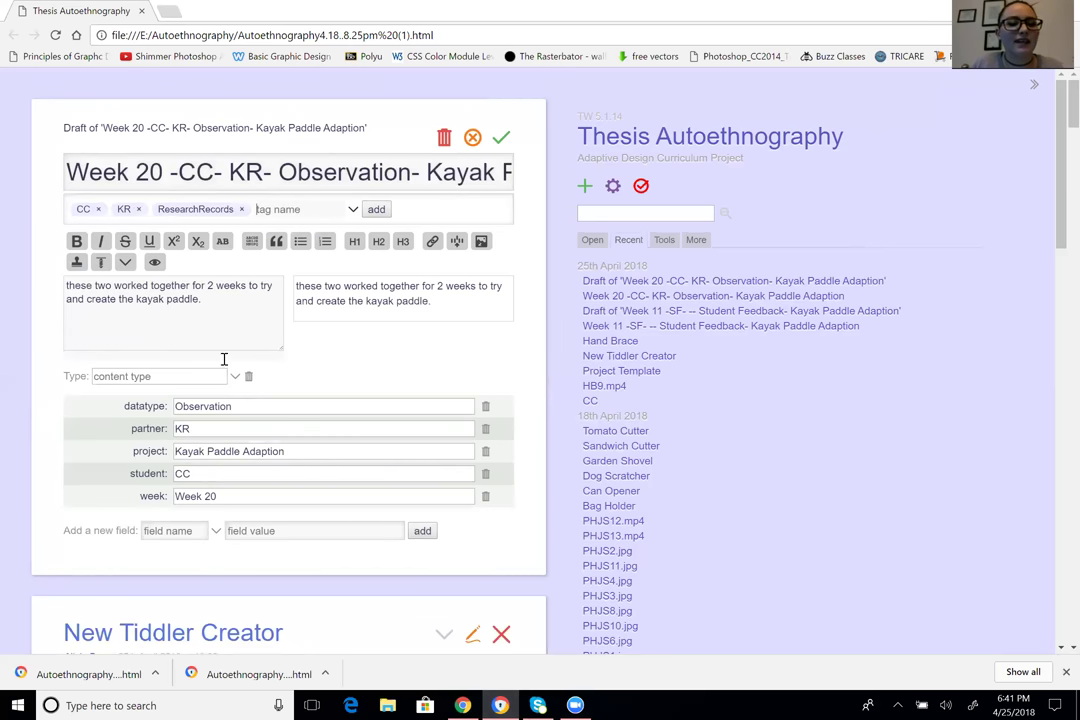
Add the Kayak tag to the Week 20 observation tiddler and save the tiddler
{"action": "key", "text": "Down"}
{"action": "key", "text": "Down"}
{"action": "key", "text": "Down"}
{"action": "key", "text": "Down"}
{"action": "key", "text": "Down"}
{"action": "key", "text": "Down"}
{"action": "key", "text": "Down"}
{"action": "key", "text": "Down"}
{"action": "key", "text": "Down"}
{"action": "key", "text": "Down"}
{"action": "key", "text": "Down"}
{"action": "key", "text": "Down"}
{"action": "key", "text": "Down"}
{"action": "key", "text": "Down"}
{"action": "key", "text": "Down"}
{"action": "key", "text": "Down"}
{"action": "key", "text": "Down"}
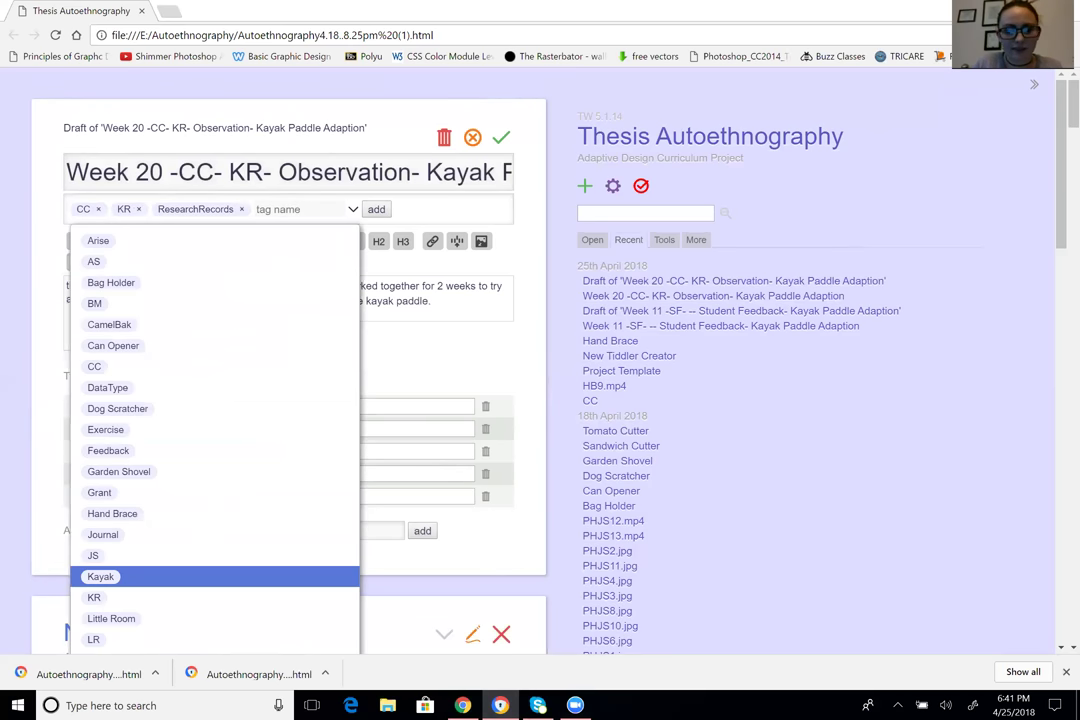
{"action": "type", "text": "k"}
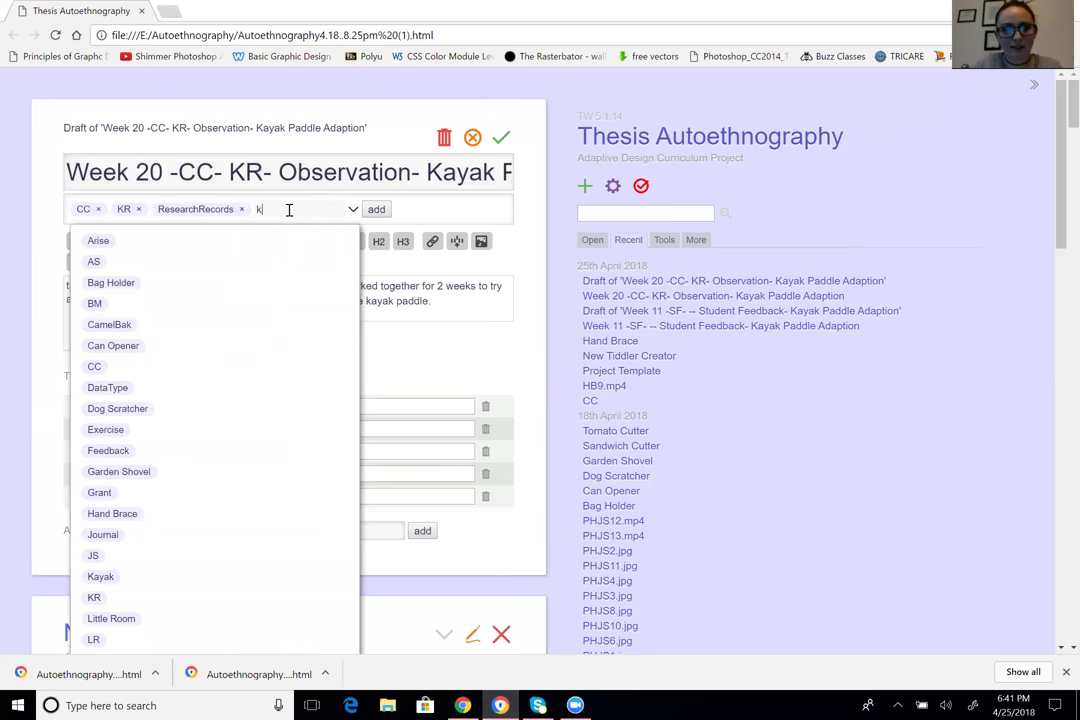
{"action": "type", "text": "yak"}
{"action": "key", "text": "BackSpace"}
{"action": "key", "text": "BackSpace"}
{"action": "key", "text": "BackSpace"}
{"action": "type", "text": "ya"}
{"action": "key", "text": "BackSpace"}
{"action": "key", "text": "BackSpace"}
{"action": "type", "text": "ayka"}
{"action": "key", "text": "BackSpace"}
{"action": "key", "text": "BackSpace"}
{"action": "key", "text": "BackSpace"}
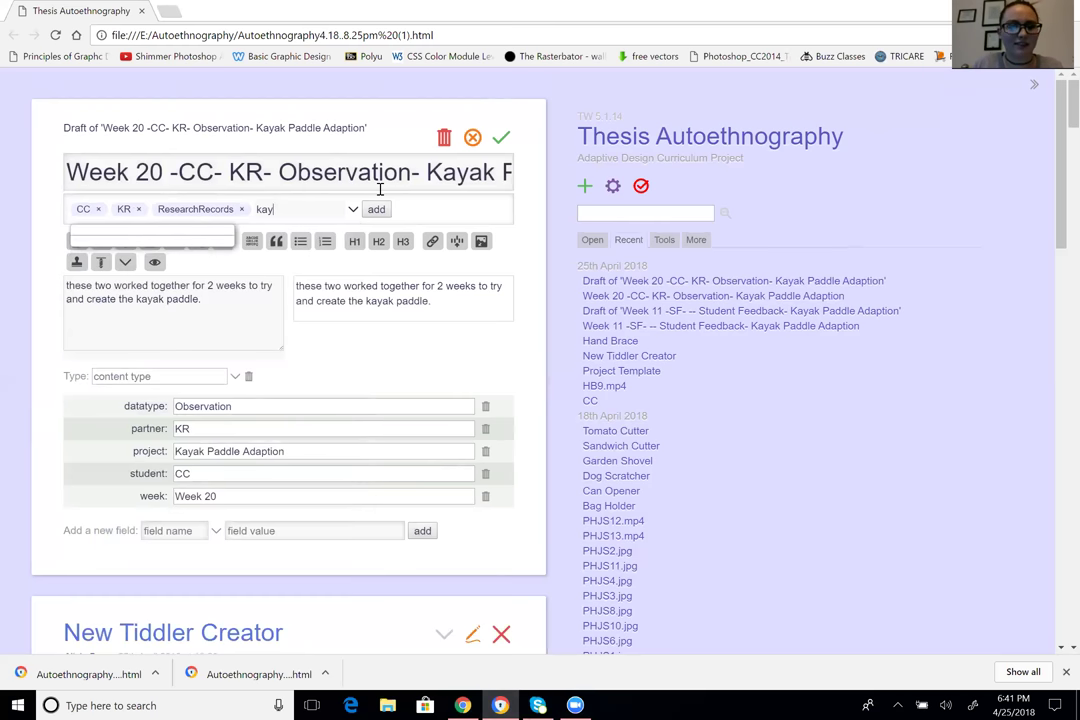
{"action": "key", "text": "BackSpace"}
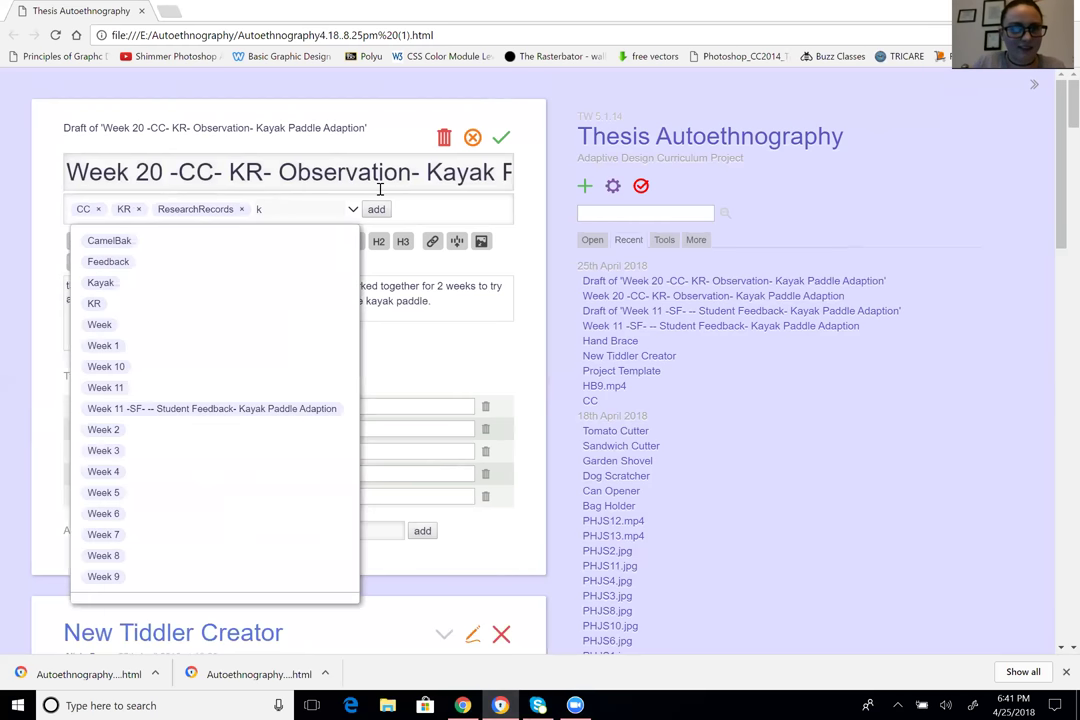
{"action": "type", "text": "y"}
{"action": "key", "text": "BackSpace"}
{"action": "type", "text": "ayak"}
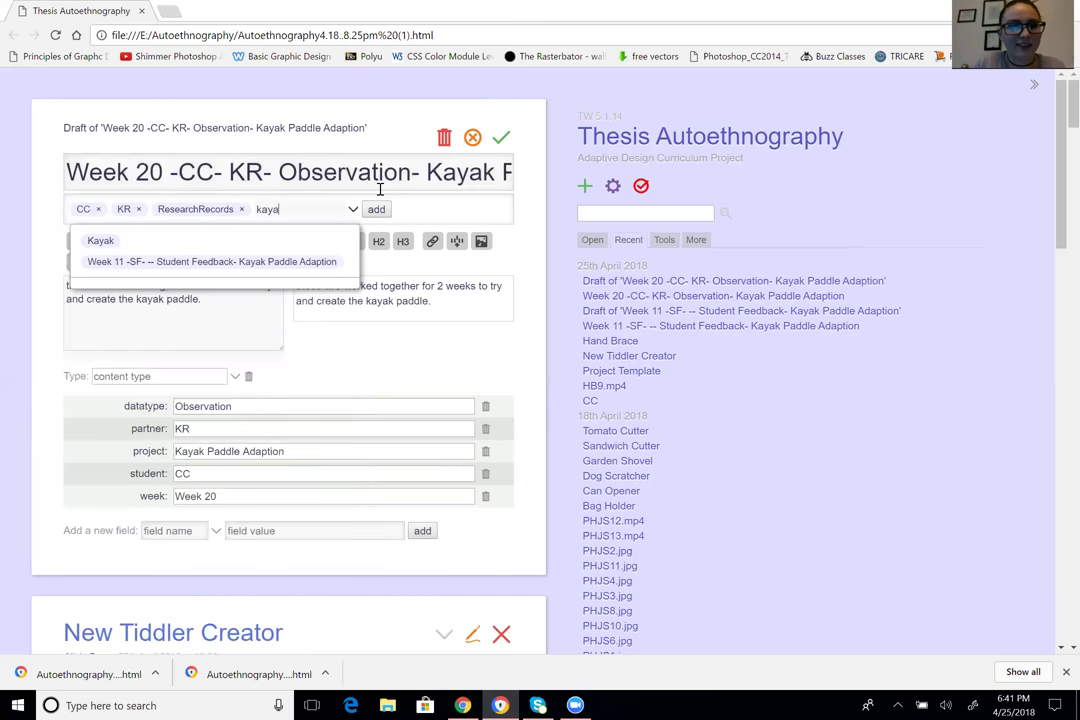
{"action": "left_click", "coordinate": [253, 245]}
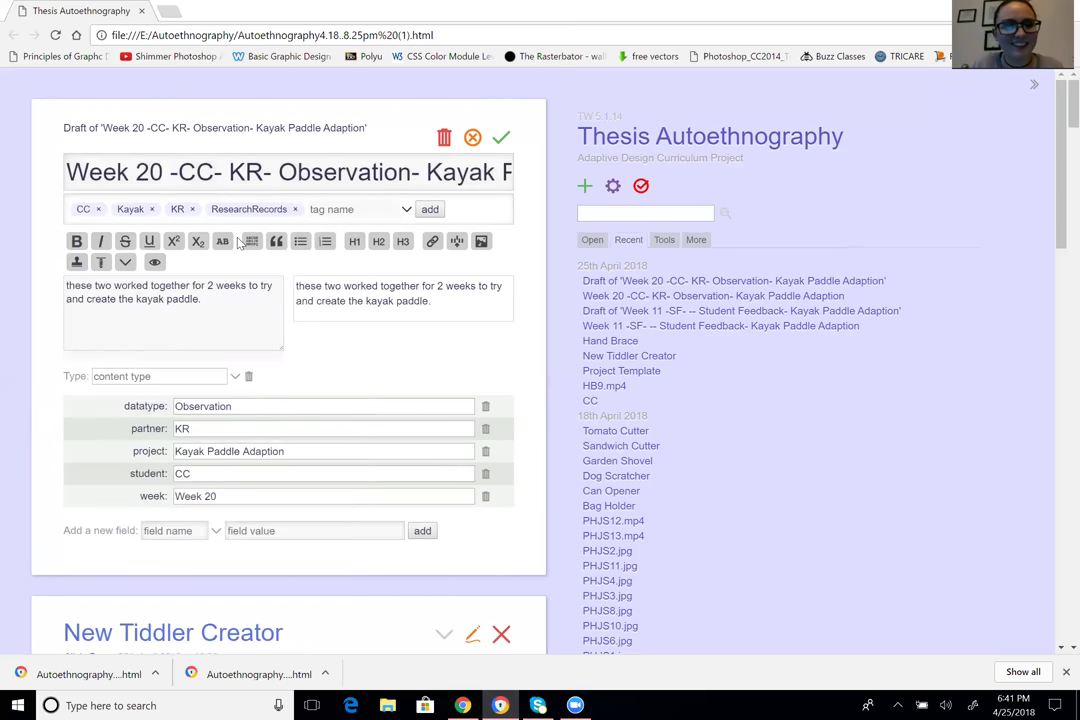
{"action": "left_click", "coordinate": [500, 140]}
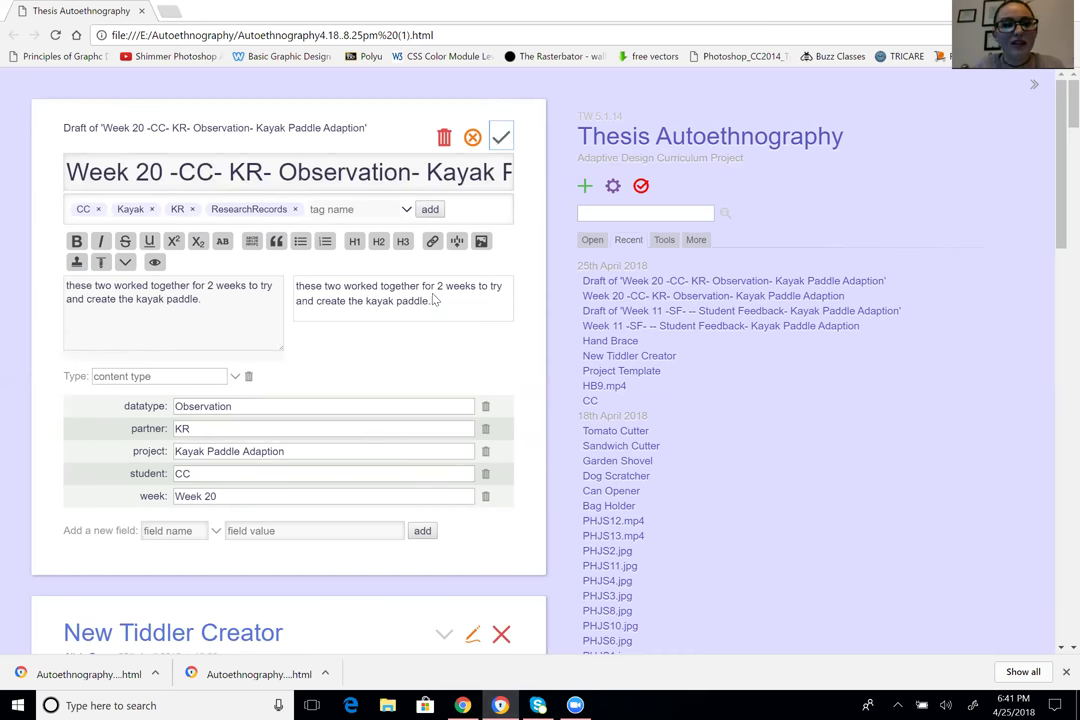
{"action": "key", "text": "ctrl+Return"}
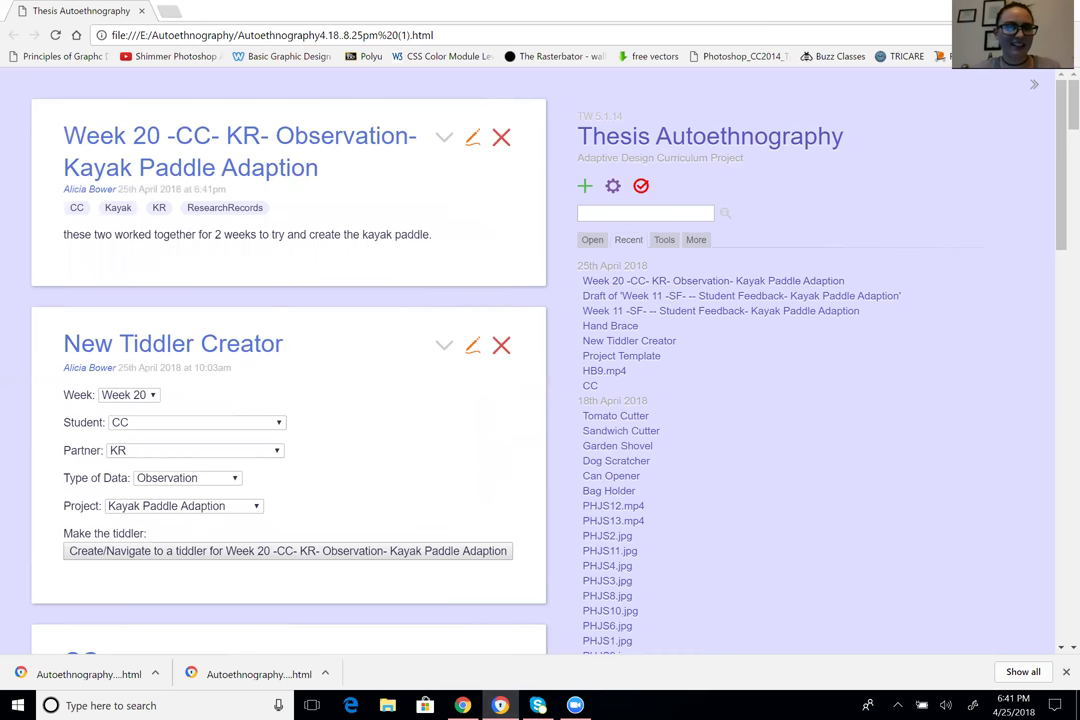
Reopen the Week 20 Kayak Paddle Adaption observation for editing and examine its tags and data fields
{"action": "left_click", "coordinate": [472, 139]}
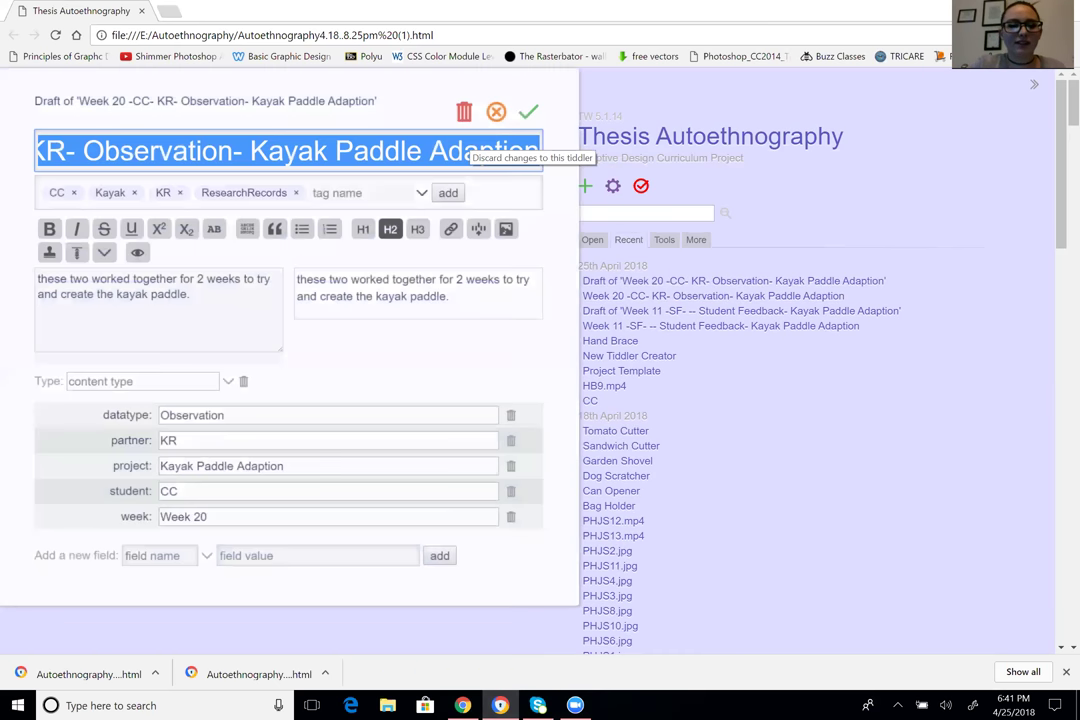
{"action": "scroll", "coordinate": [514, 354], "scroll_direction": "down", "scroll_amount": 3}
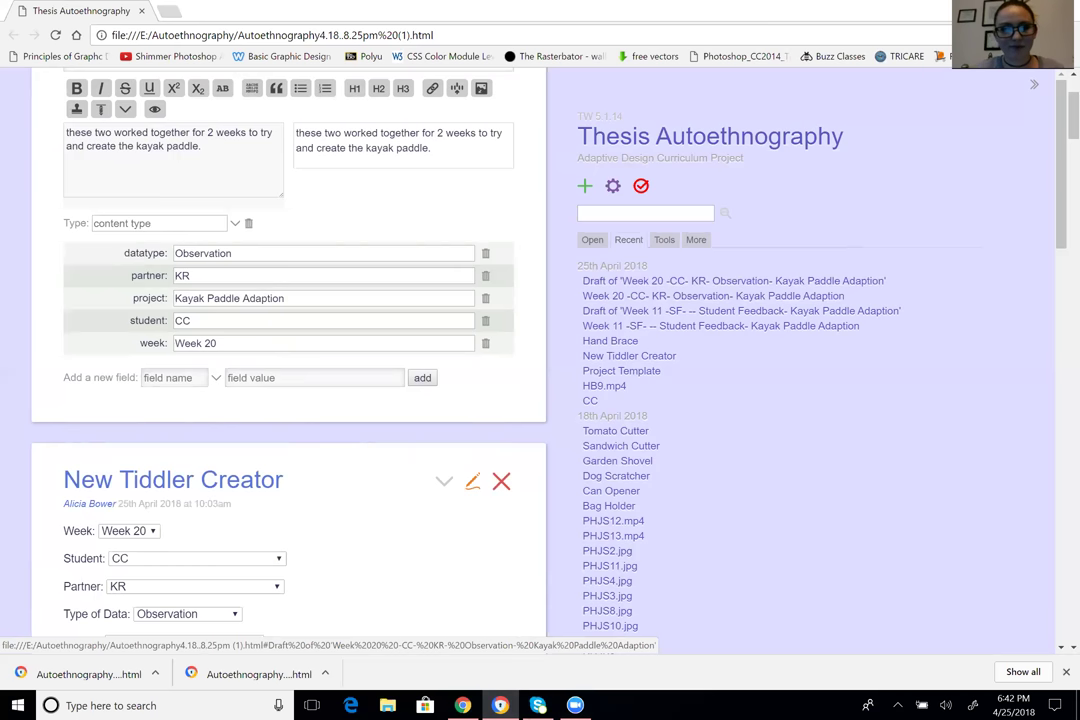
{"action": "left_click", "coordinate": [733, 280]}
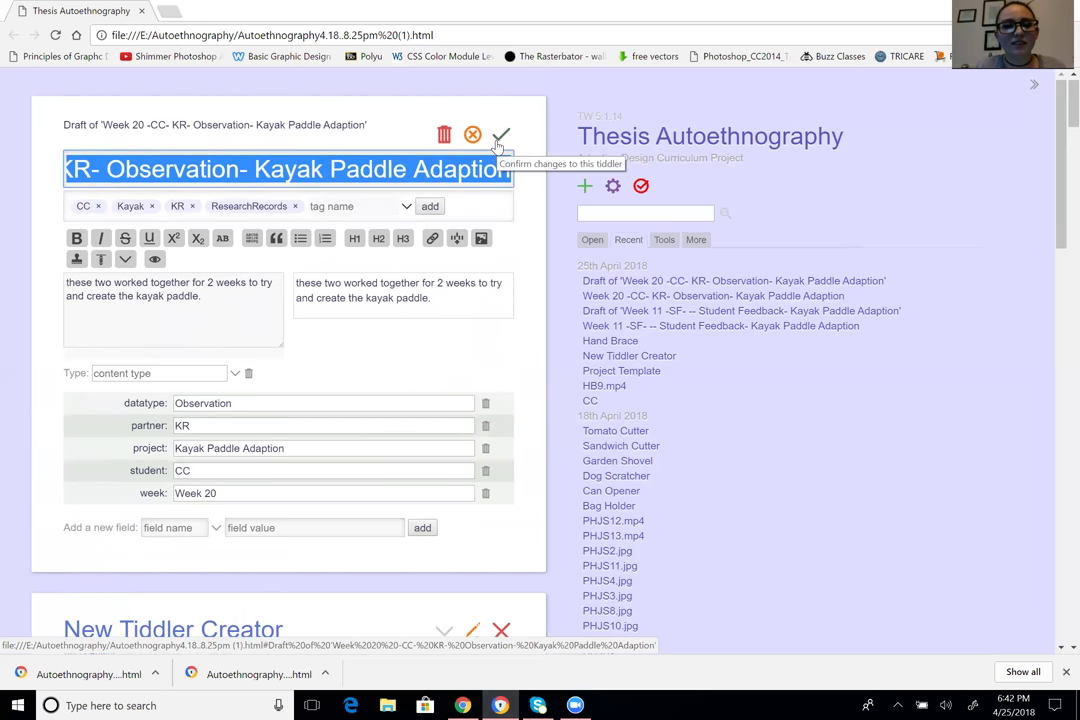
Confirm the Week 20 observation draft and close both the observation tiddler and its leftover draft tiddler
{"action": "left_click", "coordinate": [499, 136]}
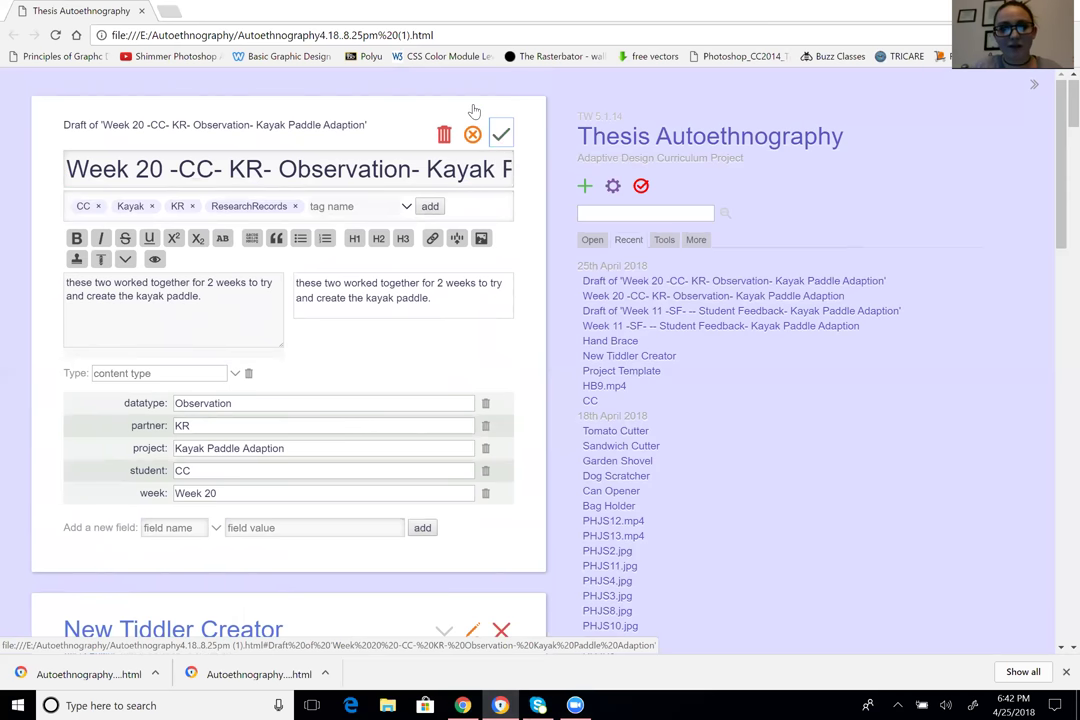
{"action": "left_click", "coordinate": [501, 137]}
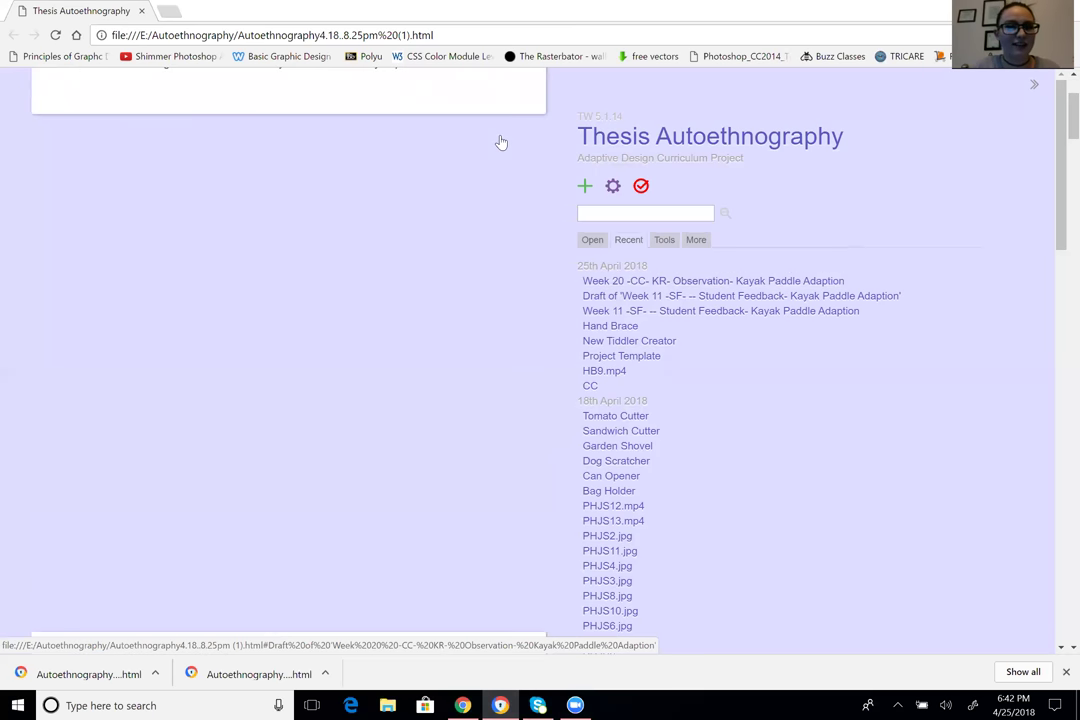
{"action": "left_click", "coordinate": [501, 137]}
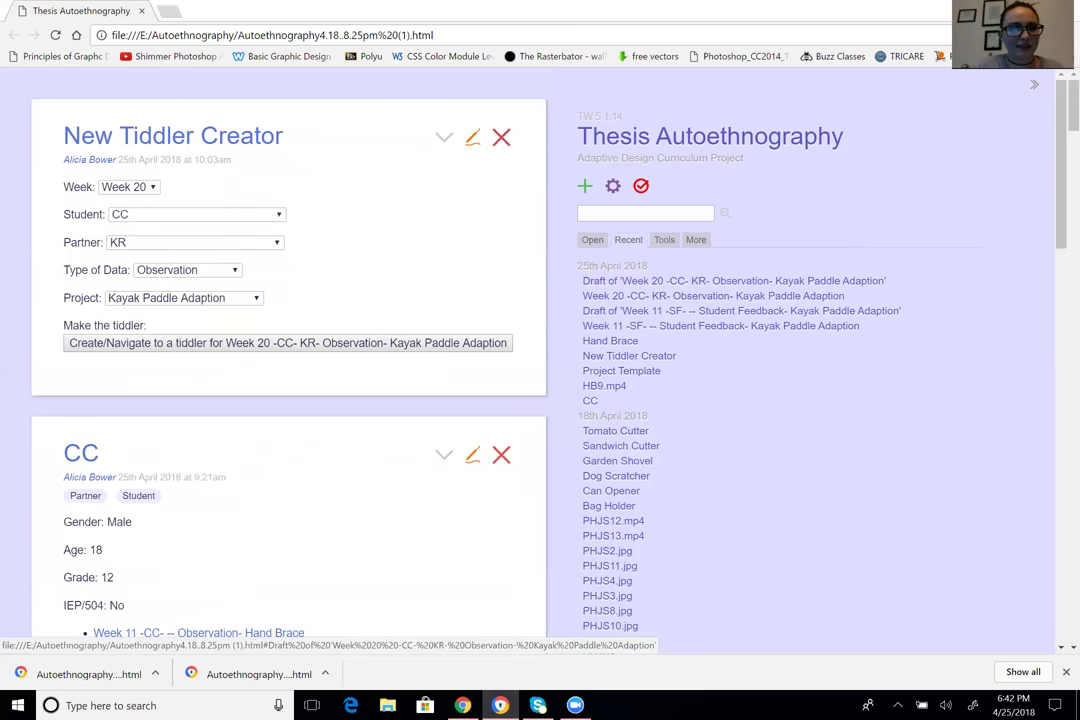
{"action": "scroll", "coordinate": [720, 300], "scroll_direction": "down", "scroll_amount": 1}
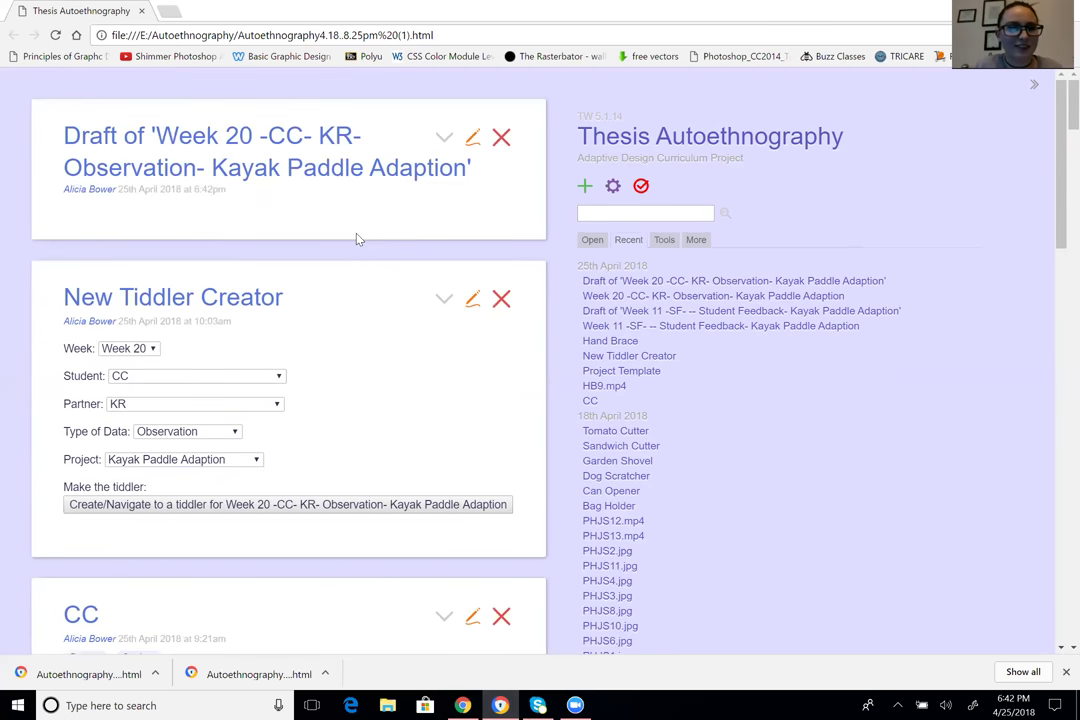
{"action": "left_click", "coordinate": [501, 137]}
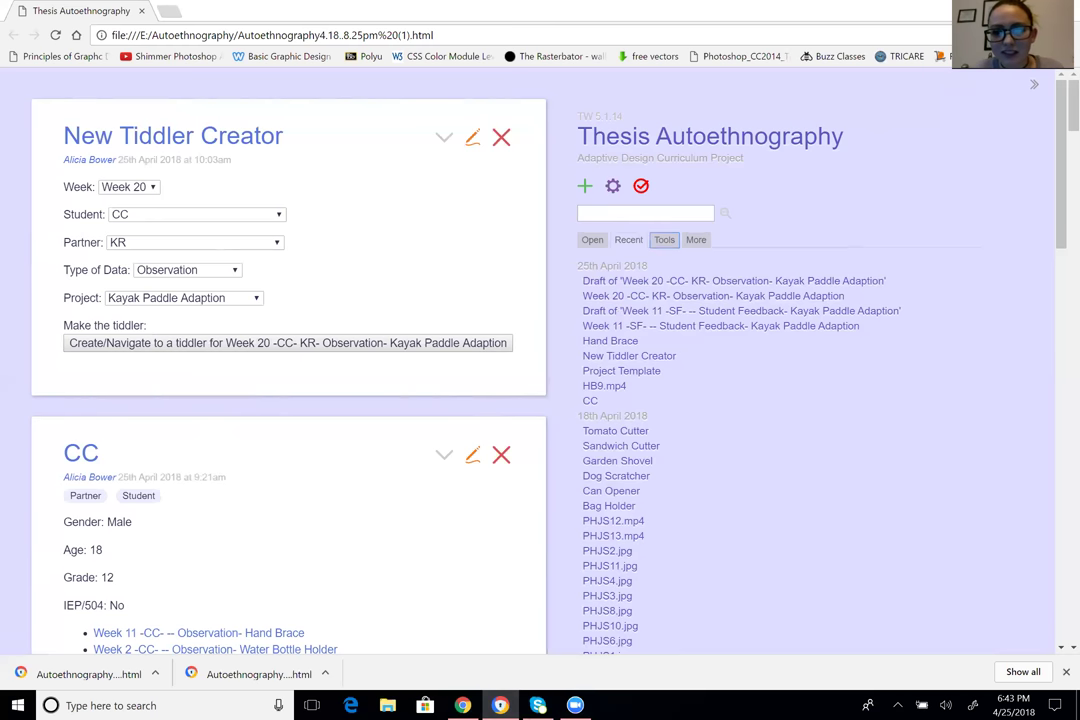
Add the tag manager shortcut to the wiki's page toolbar and open the tag manager
{"action": "left_click", "coordinate": [664, 240]}
{"action": "scroll", "coordinate": [658, 368], "scroll_direction": "down", "scroll_amount": 2}
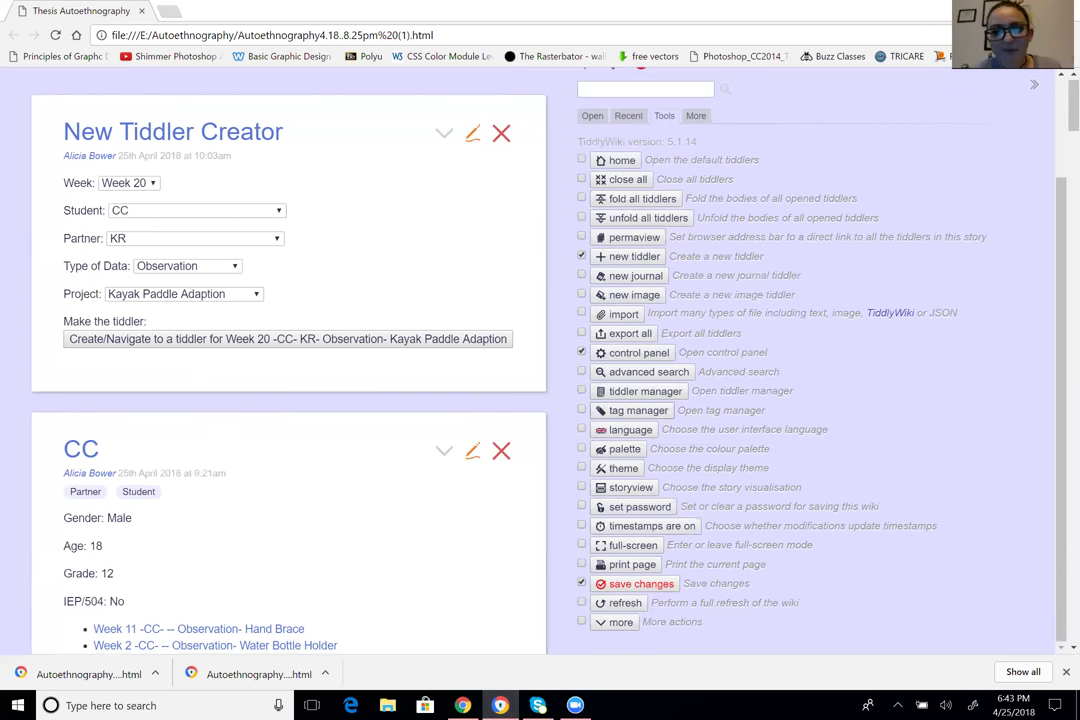
{"action": "left_click", "coordinate": [581, 410]}
{"action": "left_click", "coordinate": [638, 410]}
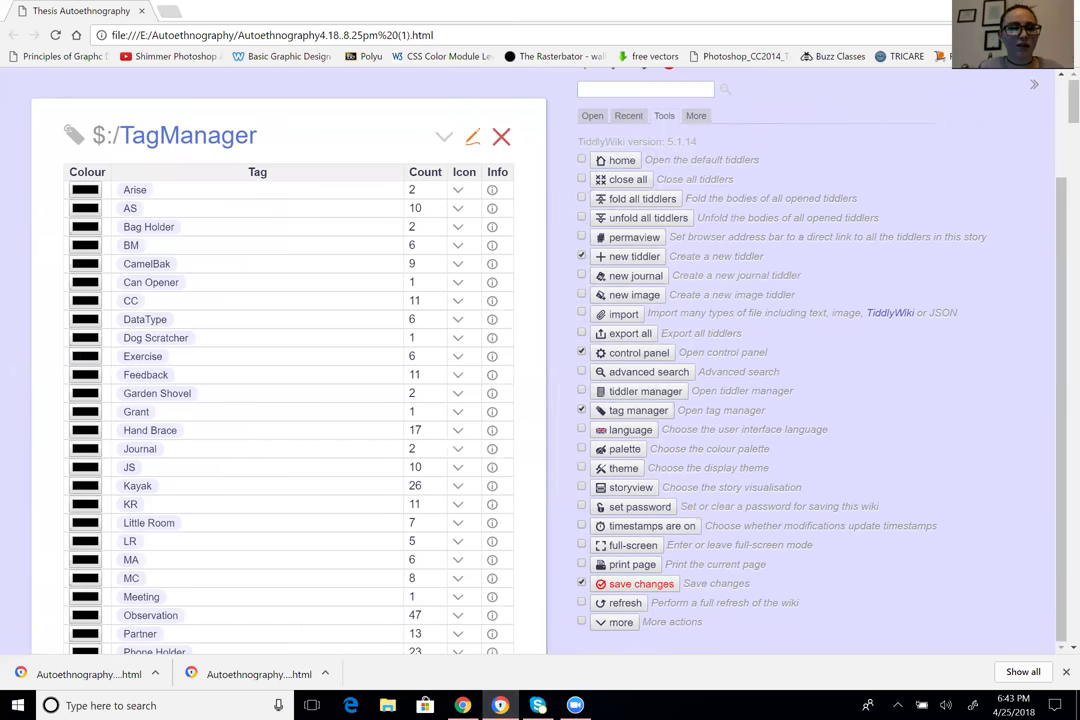
Set the Phone Holder tag's colour to bright green (red 0, green 255, blue 128) in the tag manager
{"action": "scroll", "coordinate": [290, 360], "scroll_direction": "down", "scroll_amount": 2}
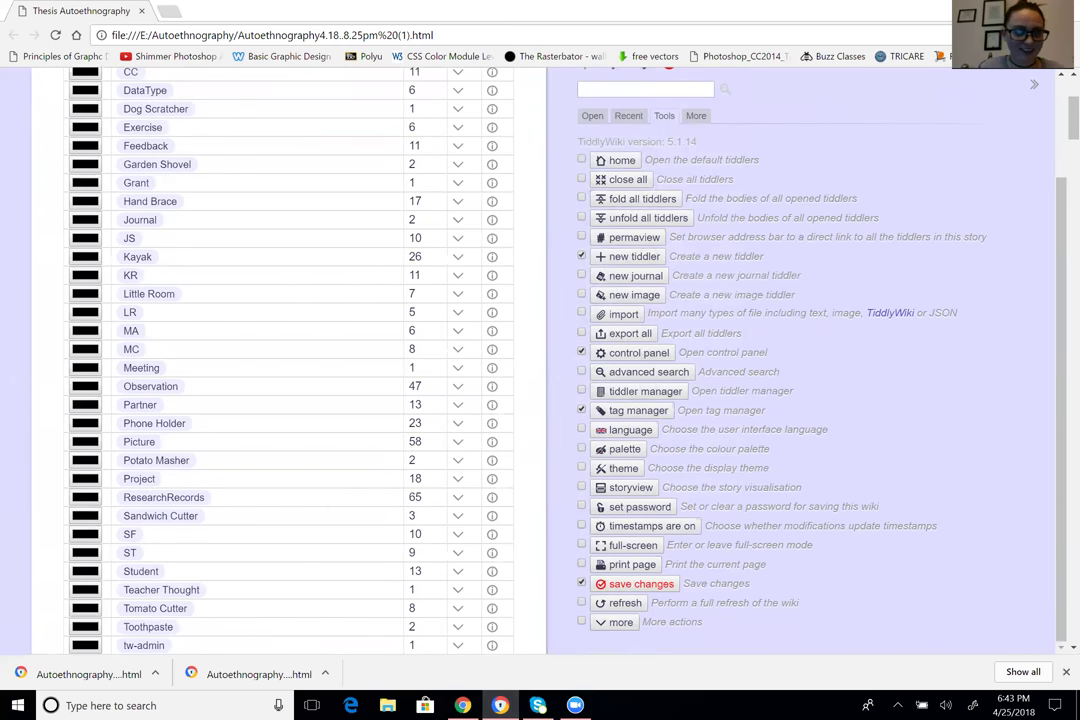
{"action": "scroll", "coordinate": [290, 360], "scroll_direction": "down", "scroll_amount": 1}
{"action": "scroll", "coordinate": [290, 360], "scroll_direction": "down", "scroll_amount": 6}
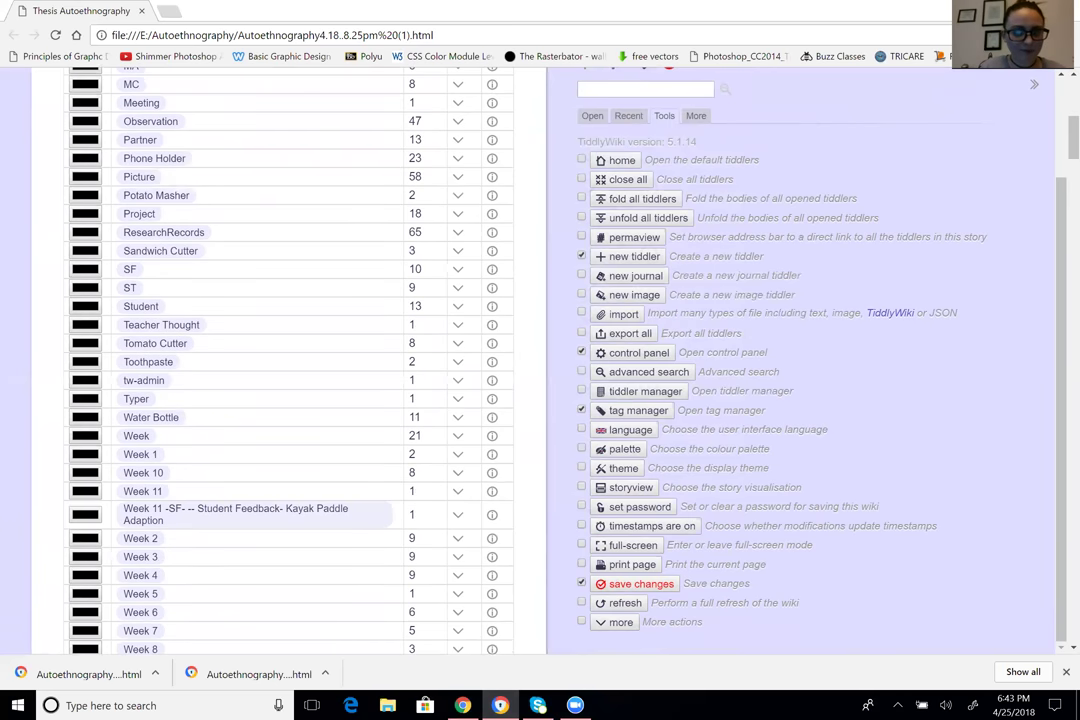
{"action": "scroll", "coordinate": [290, 360], "scroll_direction": "up", "scroll_amount": 6}
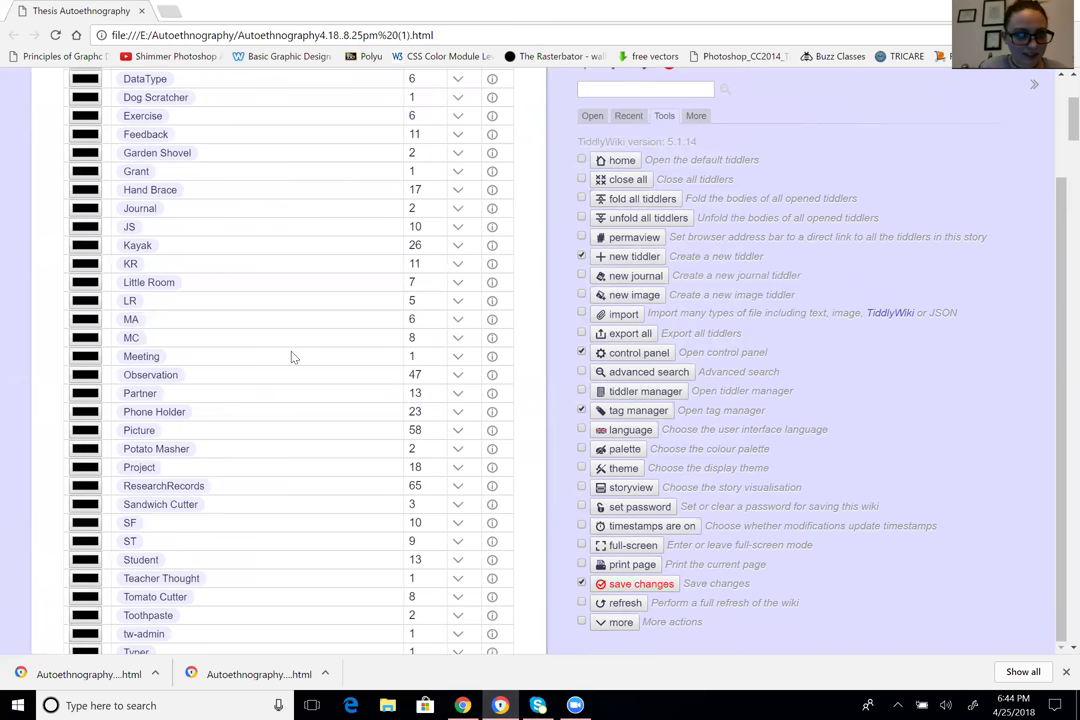
{"action": "scroll", "coordinate": [292, 357], "scroll_direction": "down", "scroll_amount": 1}
{"action": "scroll", "coordinate": [292, 357], "scroll_direction": "down", "scroll_amount": 1}
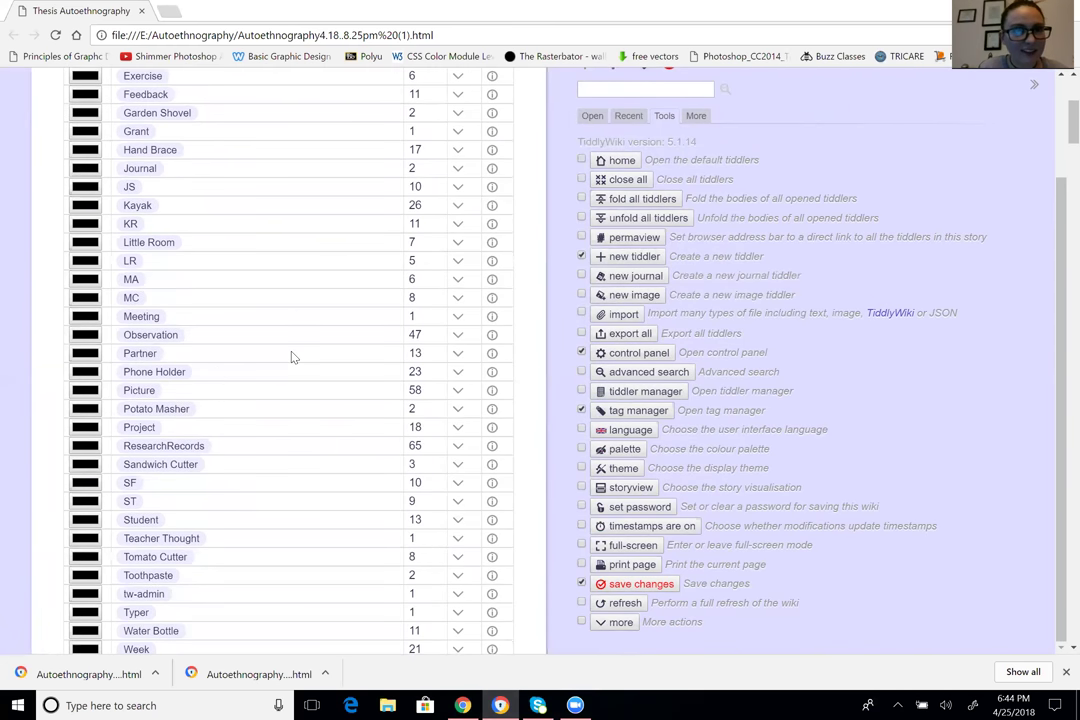
{"action": "scroll", "coordinate": [292, 357], "scroll_direction": "up", "scroll_amount": 2}
{"action": "scroll", "coordinate": [290, 360], "scroll_direction": "down", "scroll_amount": 1}
{"action": "left_click", "coordinate": [154, 553]}
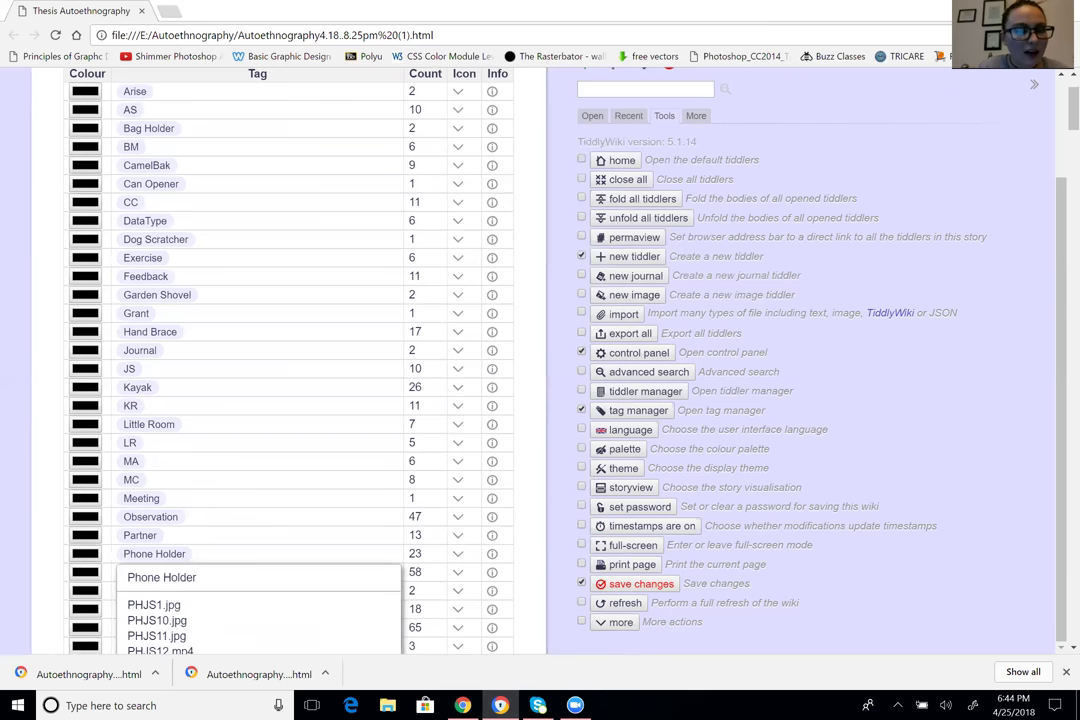
{"action": "left_click", "coordinate": [78, 466]}
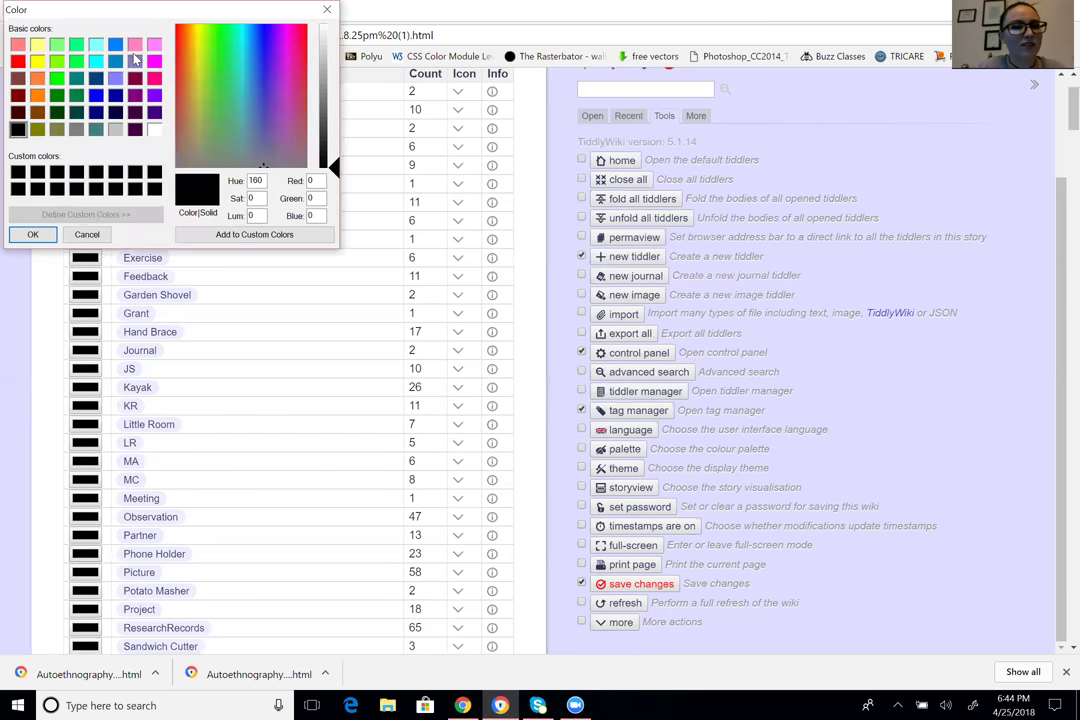
{"action": "left_click", "coordinate": [77, 47]}
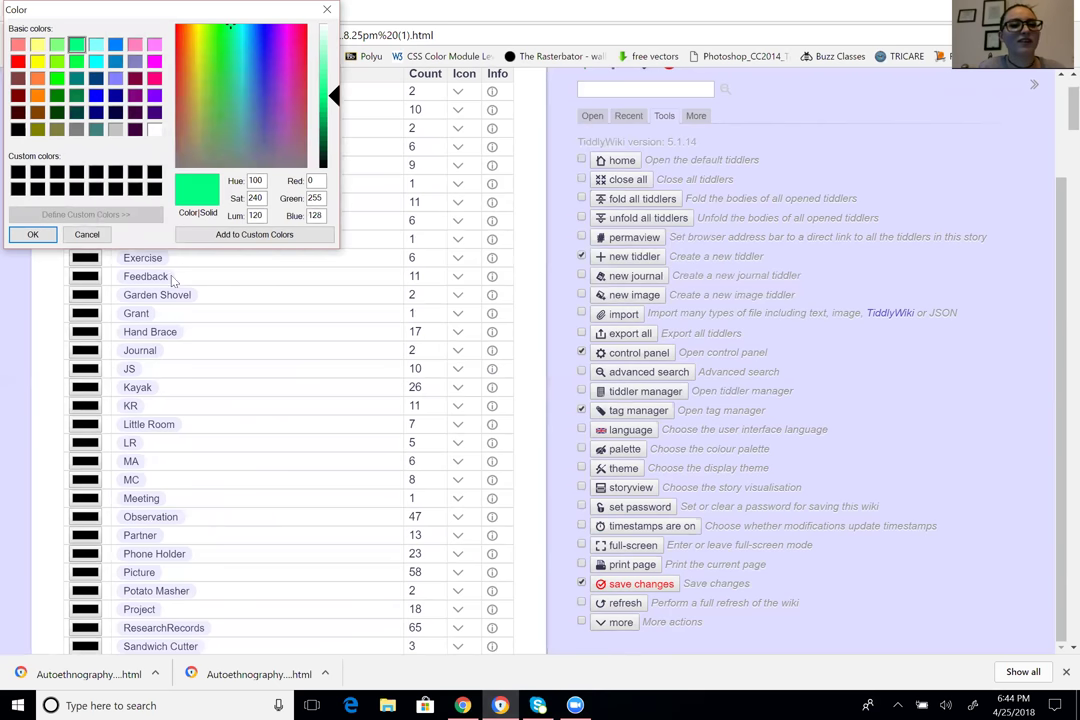
{"action": "left_click", "coordinate": [40, 235]}
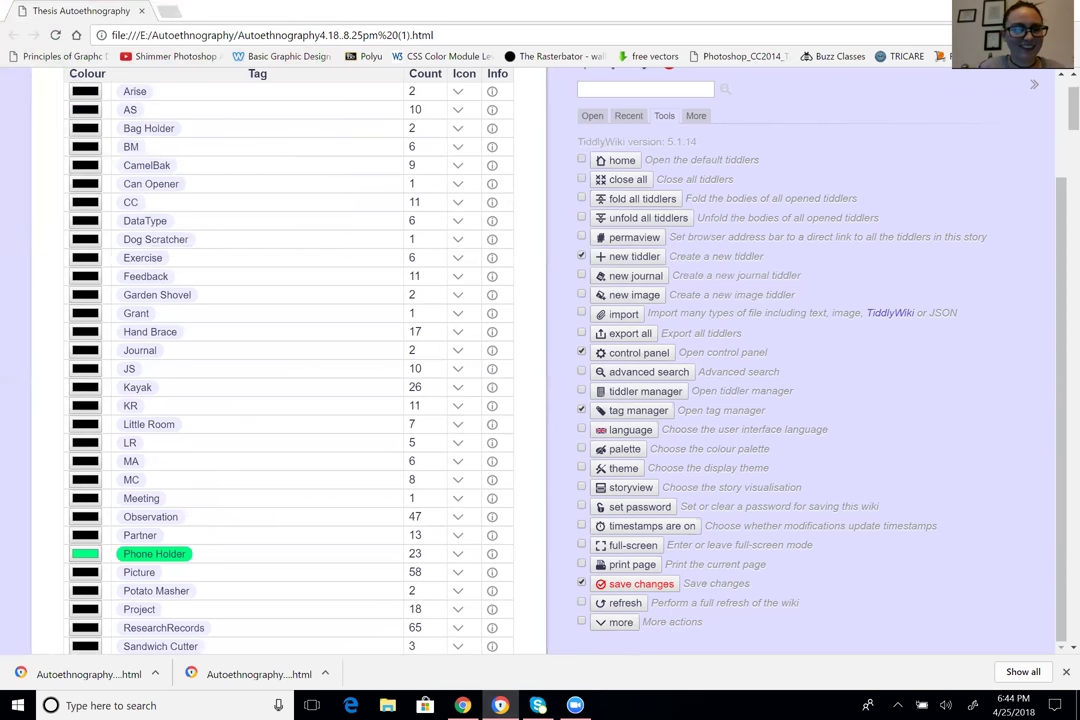
Close the tag manager and the New Tiddler Creator tiddlers
{"action": "scroll", "coordinate": [597, 135], "scroll_direction": "up", "scroll_amount": 1}
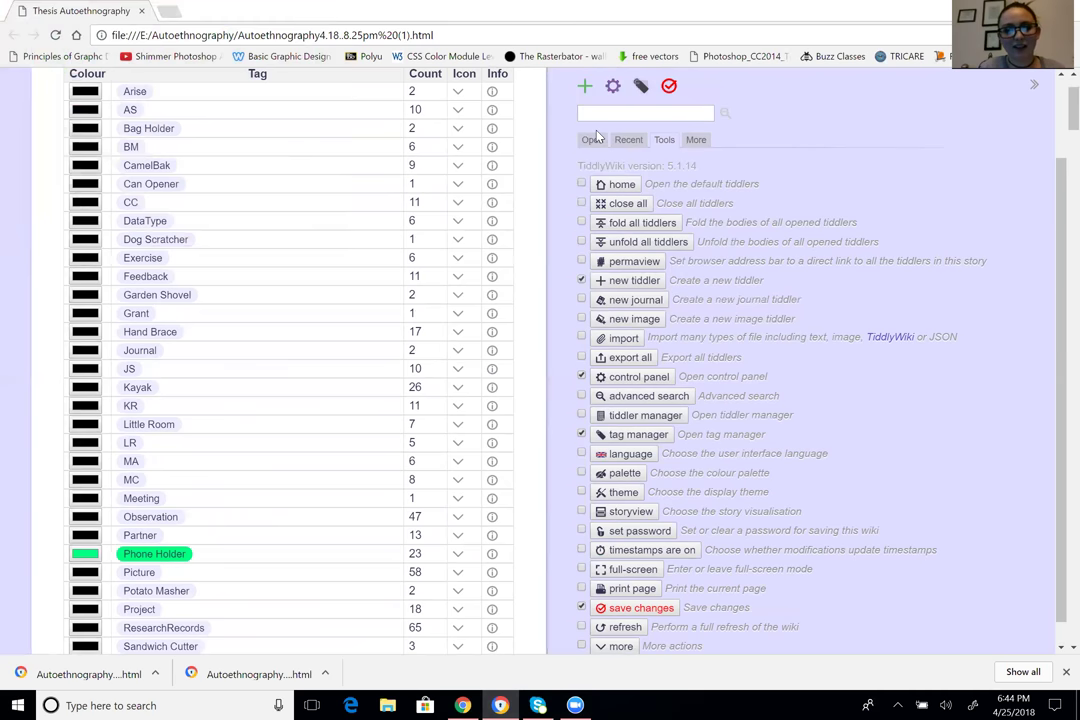
{"action": "scroll", "coordinate": [597, 135], "scroll_direction": "up", "scroll_amount": 2}
{"action": "scroll", "coordinate": [555, 212], "scroll_direction": "up", "scroll_amount": 3}
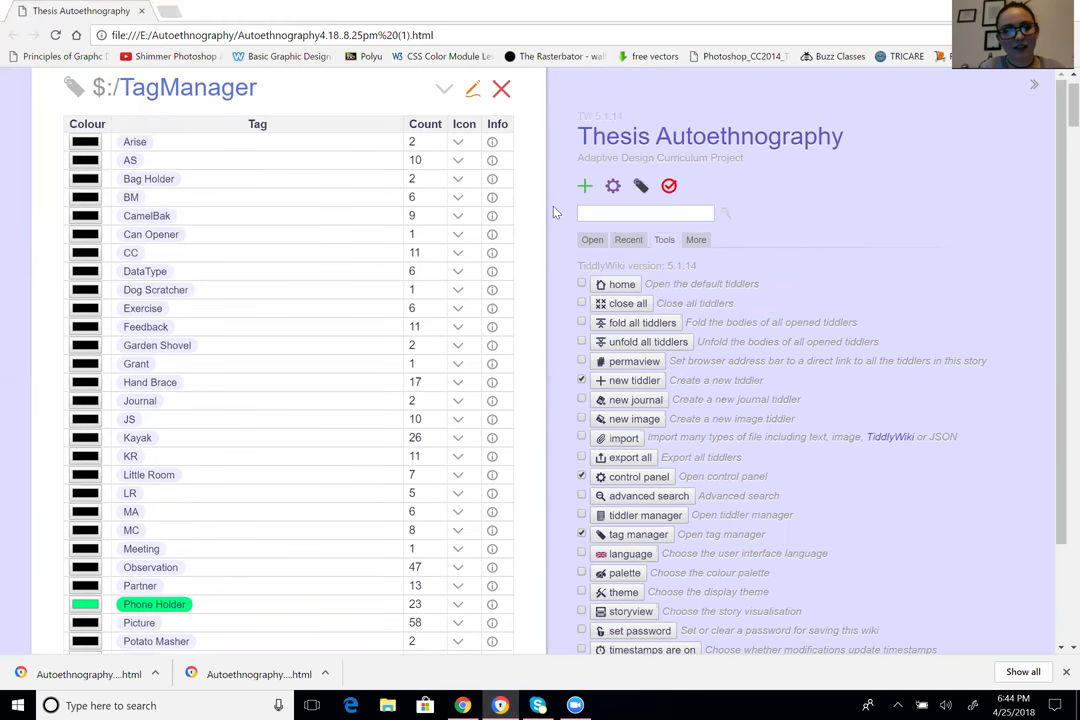
{"action": "left_click", "coordinate": [502, 140]}
{"action": "left_click", "coordinate": [501, 140]}
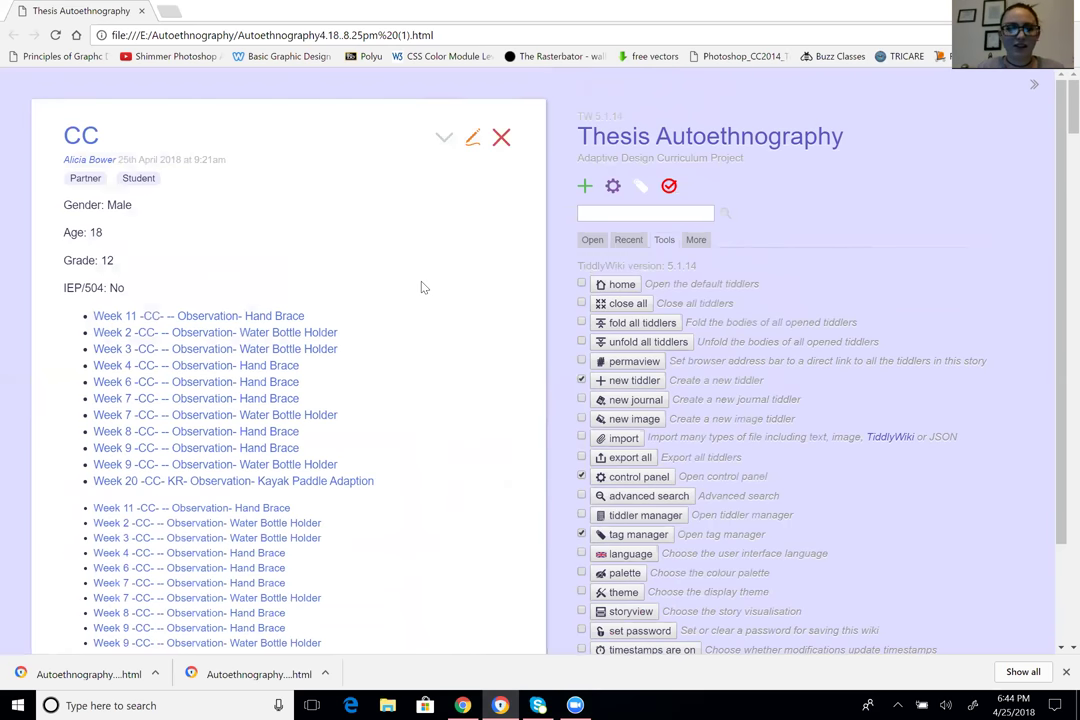
Search the wiki for "phone", open the Phone Holder project and its Week 10 -JS- AS- observation, and examine their tags and linked entries
{"action": "left_click", "coordinate": [614, 212]}
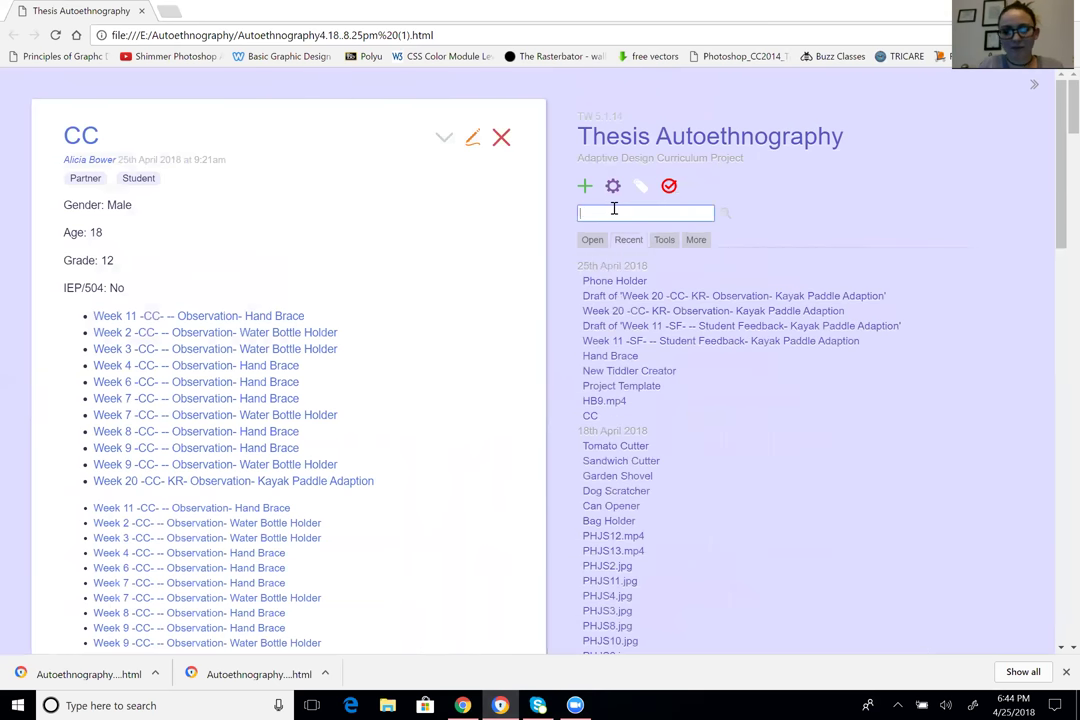
{"action": "type", "text": "phone"}
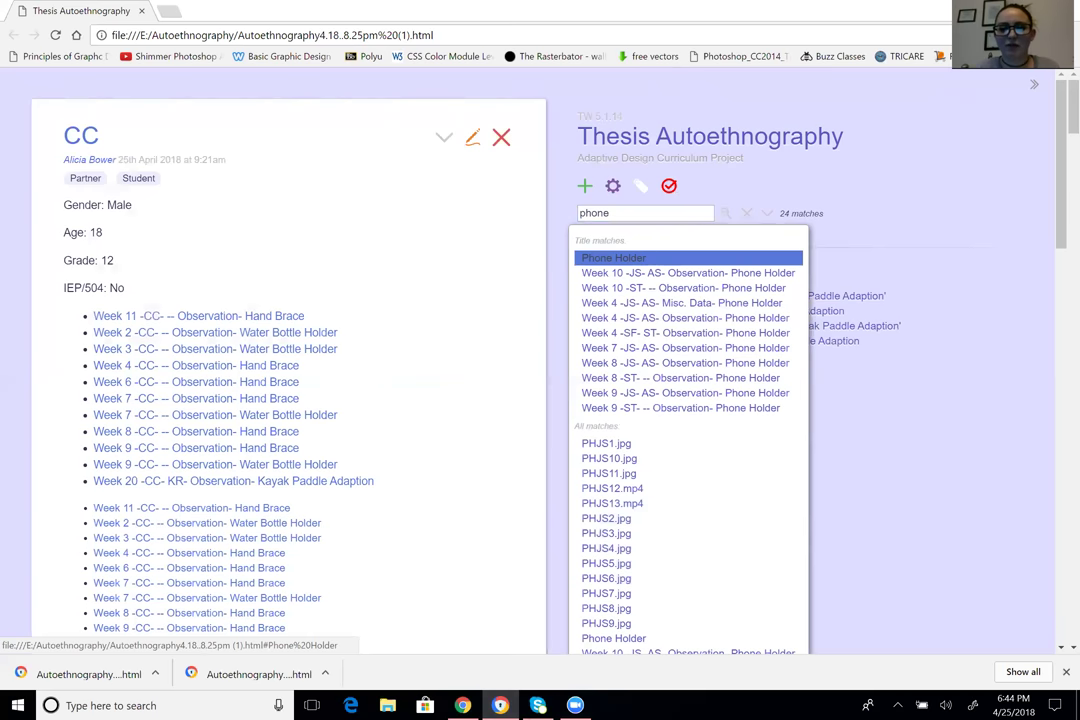
{"action": "left_click", "coordinate": [613, 257]}
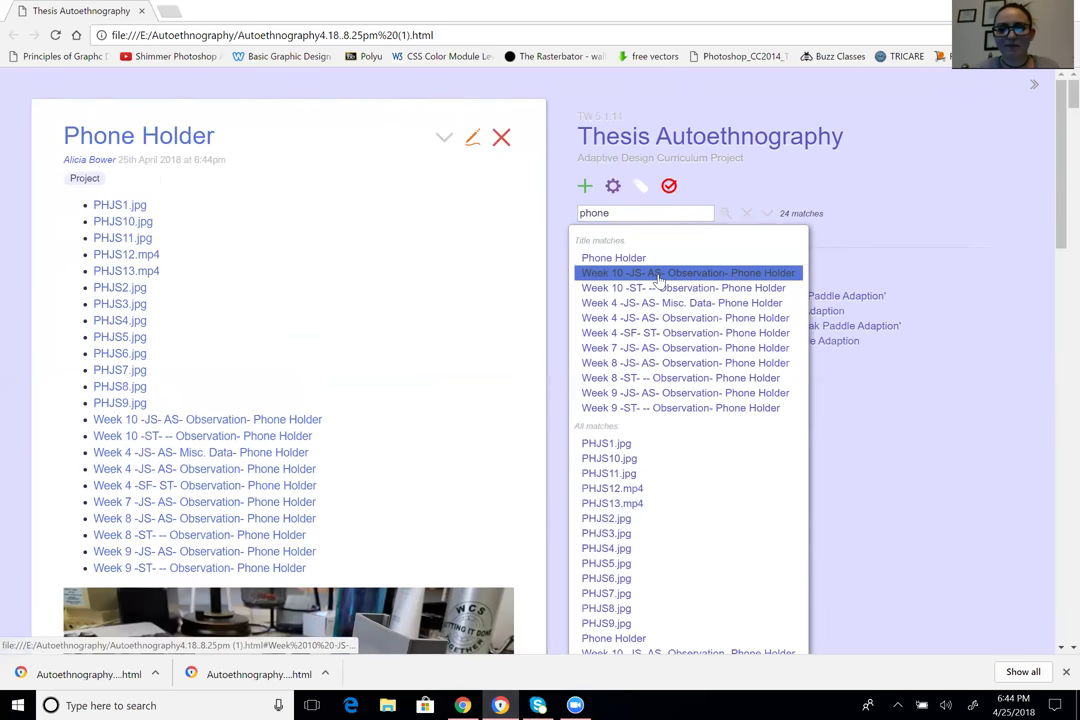
{"action": "left_click", "coordinate": [657, 276]}
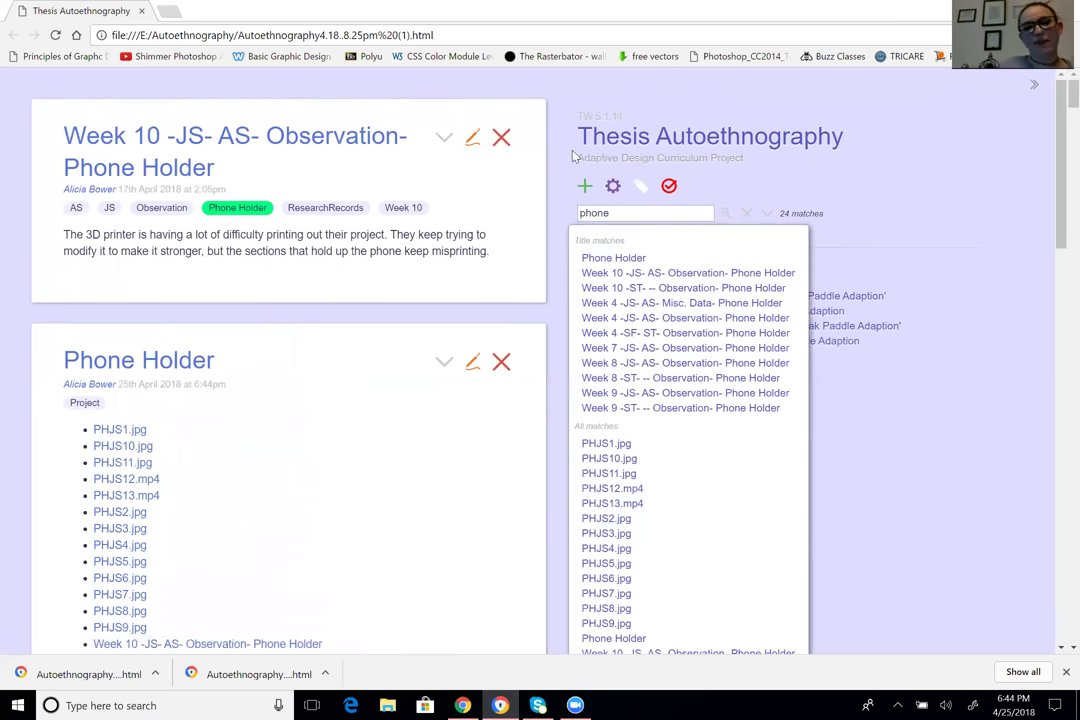
{"action": "left_click", "coordinate": [502, 138]}
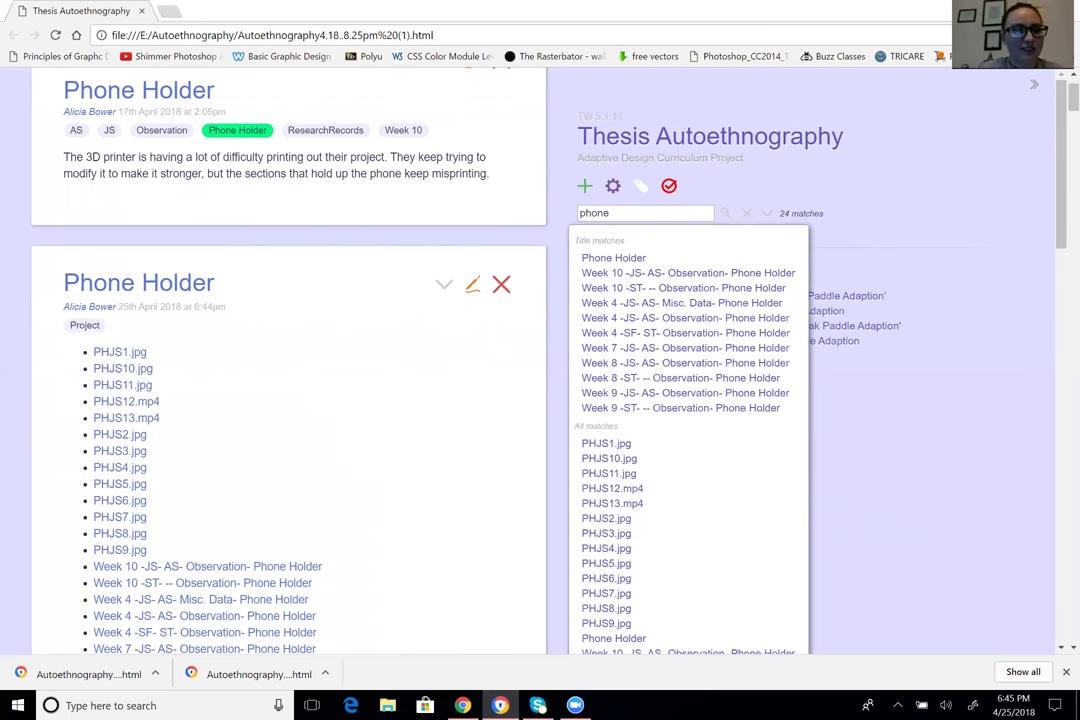
{"action": "scroll", "coordinate": [288, 400], "scroll_direction": "down", "scroll_amount": 1}
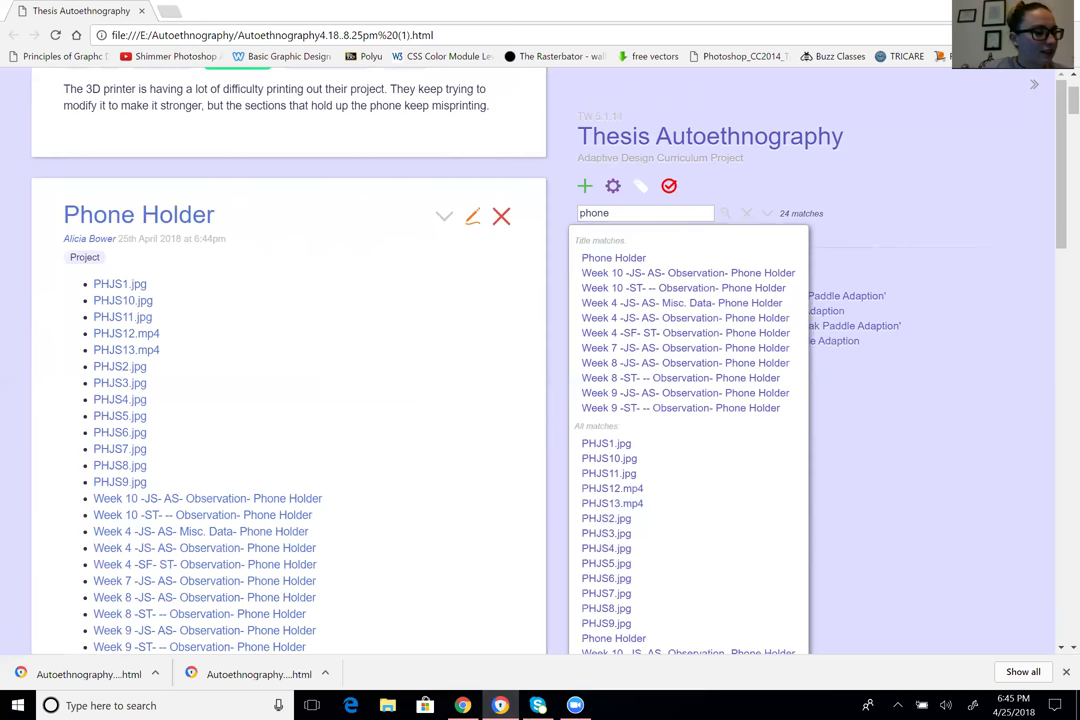
Open the Phone Holder tiddler for editing, examine its list-links and picture filter code alongside the preview, and save it
{"action": "left_click", "coordinate": [472, 218]}
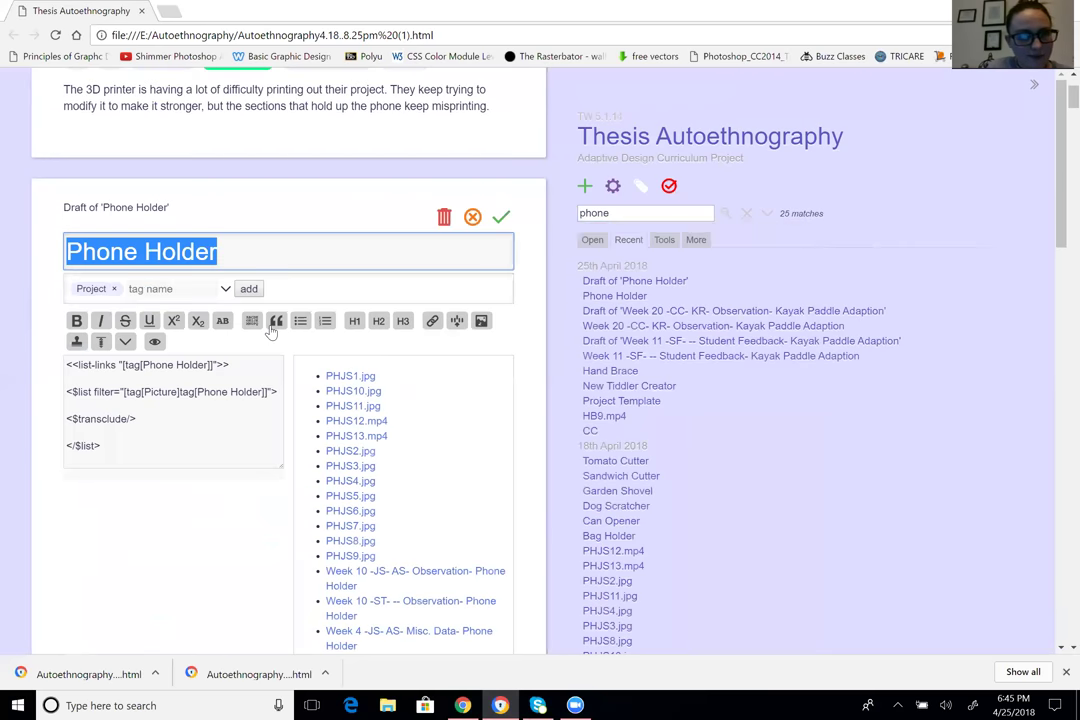
{"action": "scroll", "coordinate": [270, 332], "scroll_direction": "up", "scroll_amount": 2}
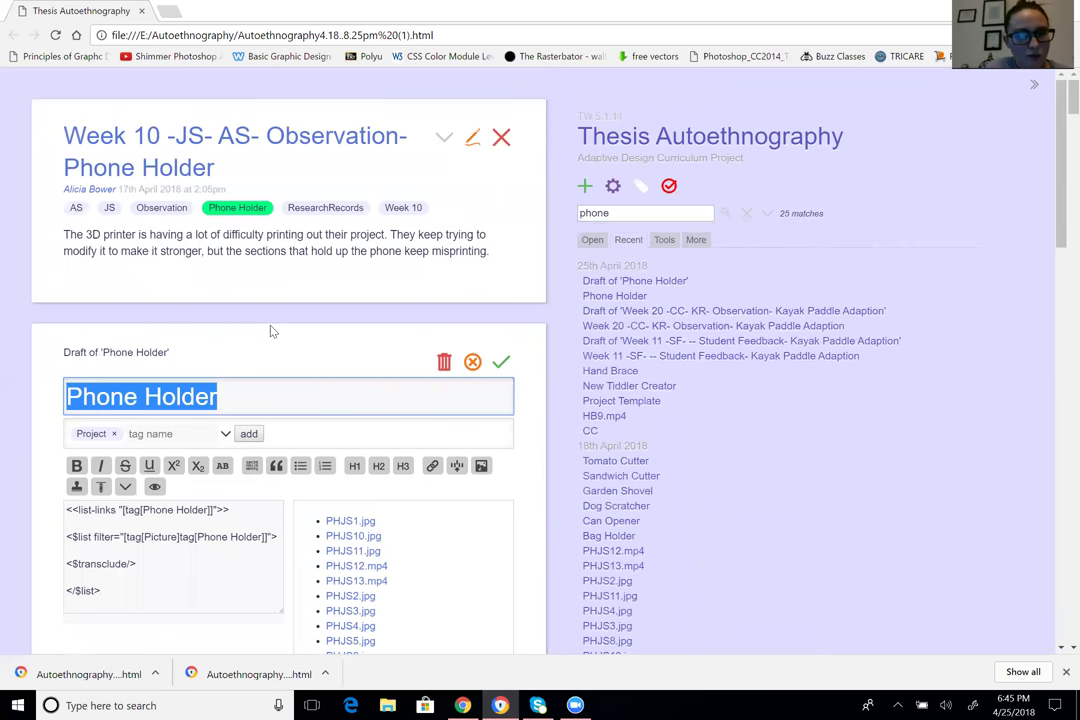
{"action": "scroll", "coordinate": [270, 326], "scroll_direction": "down", "scroll_amount": 2}
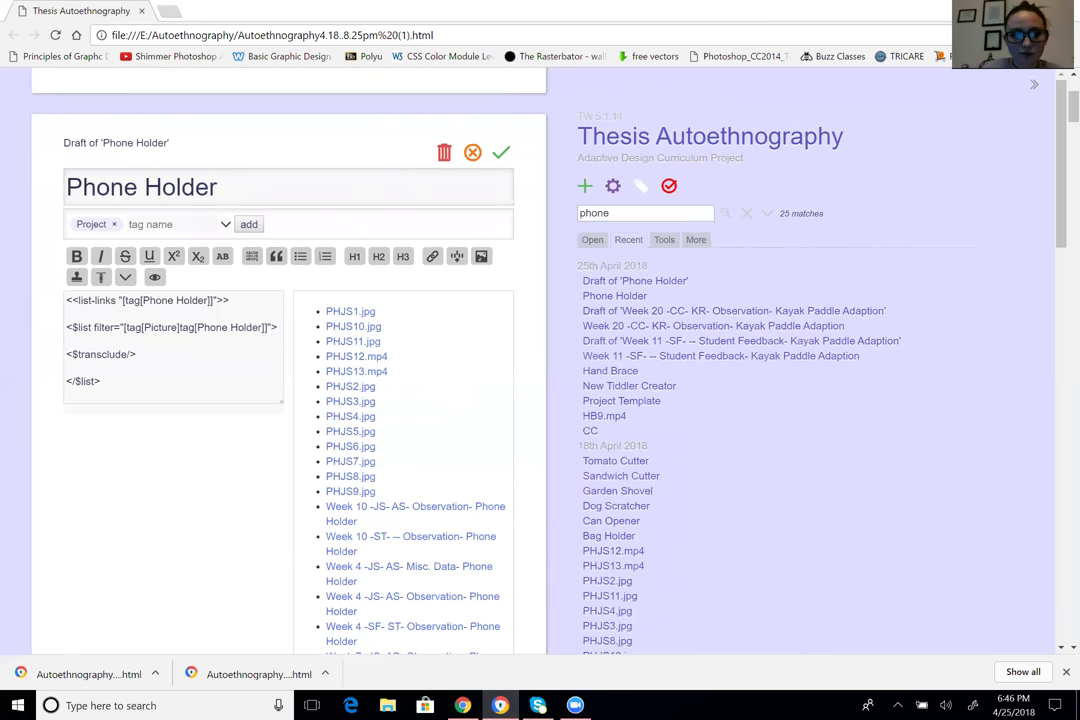
{"action": "scroll", "coordinate": [288, 400], "scroll_direction": "down", "scroll_amount": 1}
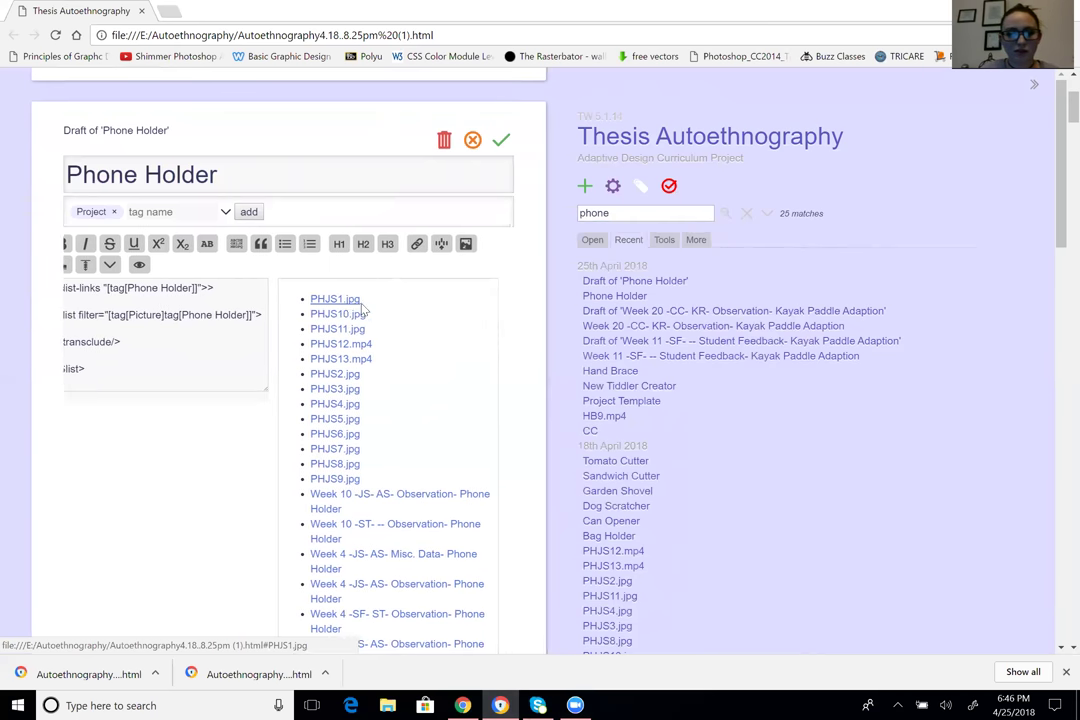
{"action": "scroll", "coordinate": [362, 311], "scroll_direction": "down", "scroll_amount": 1}
{"action": "scroll", "coordinate": [362, 311], "scroll_direction": "down", "scroll_amount": 5}
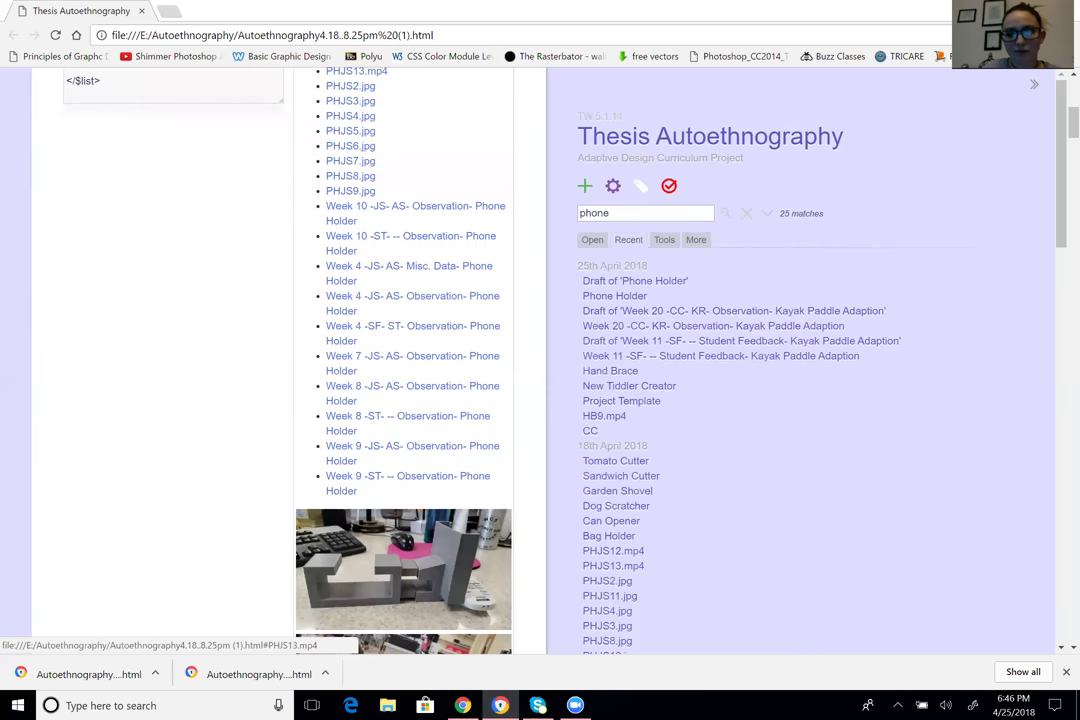
{"action": "scroll", "coordinate": [362, 311], "scroll_direction": "down", "scroll_amount": 1}
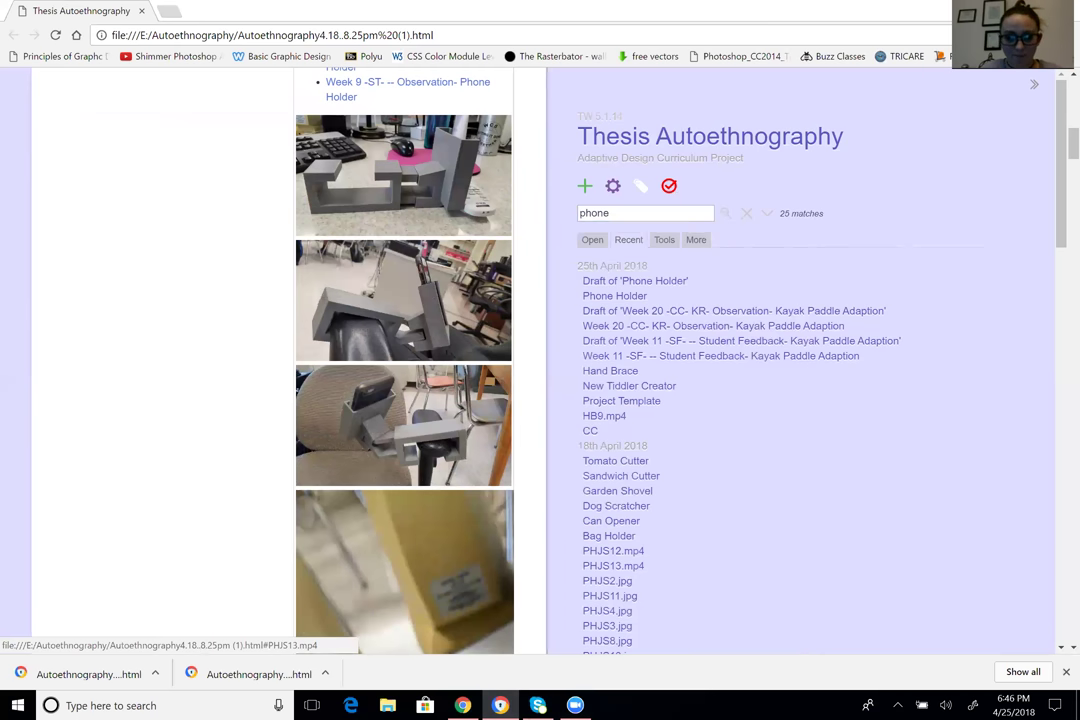
{"action": "scroll", "coordinate": [483, 368], "scroll_direction": "down", "scroll_amount": 3}
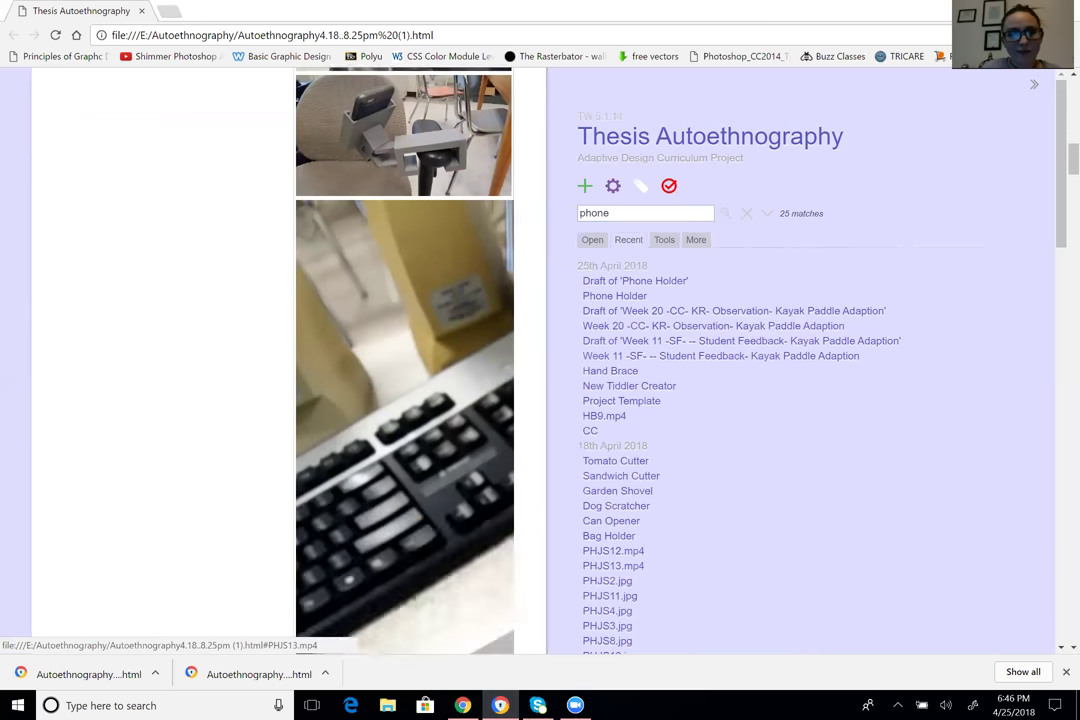
{"action": "scroll", "coordinate": [483, 368], "scroll_direction": "up", "scroll_amount": 15}
{"action": "scroll", "coordinate": [483, 368], "scroll_direction": "down", "scroll_amount": 3}
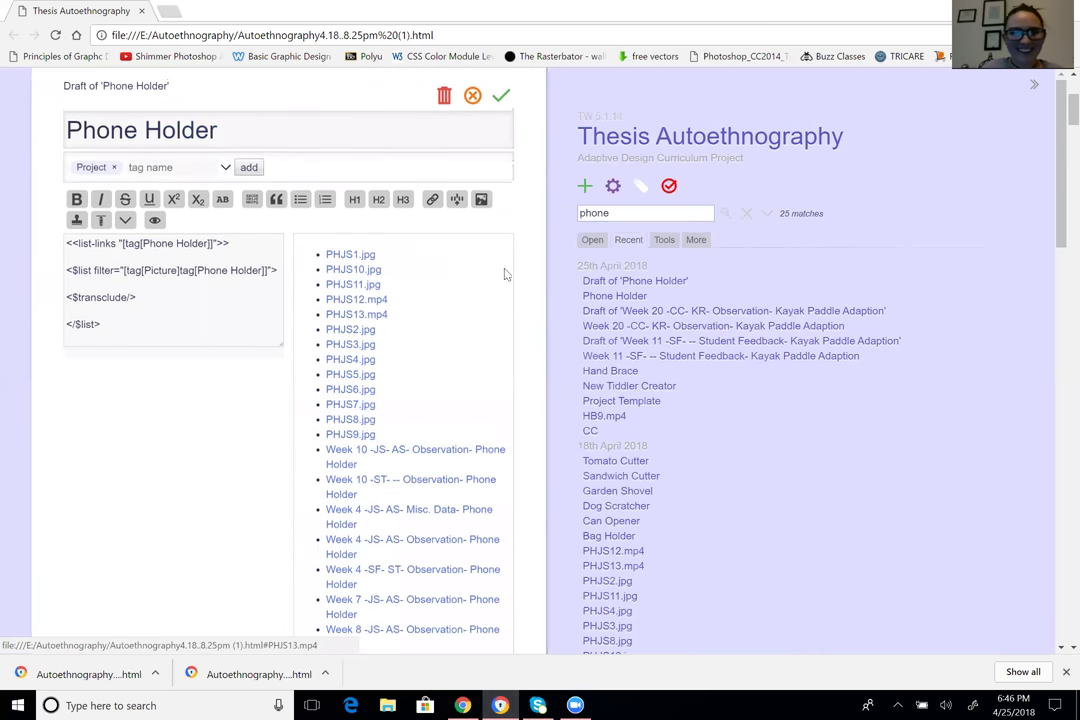
{"action": "left_click", "coordinate": [503, 98]}
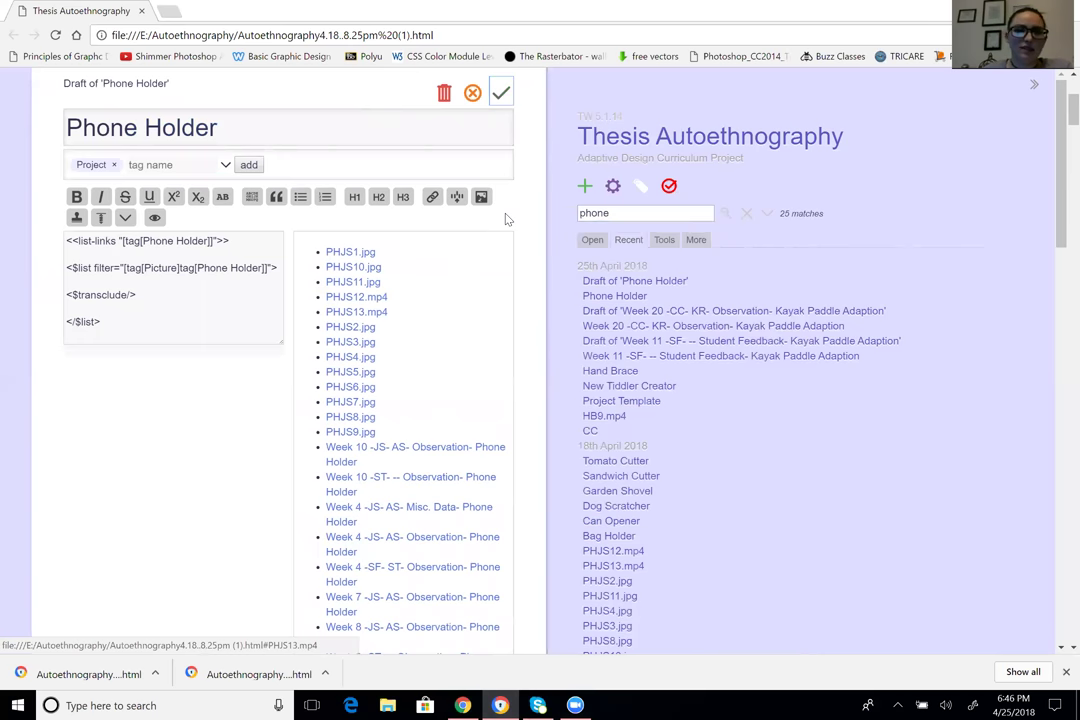
{"action": "key", "text": "ctrl+Return"}
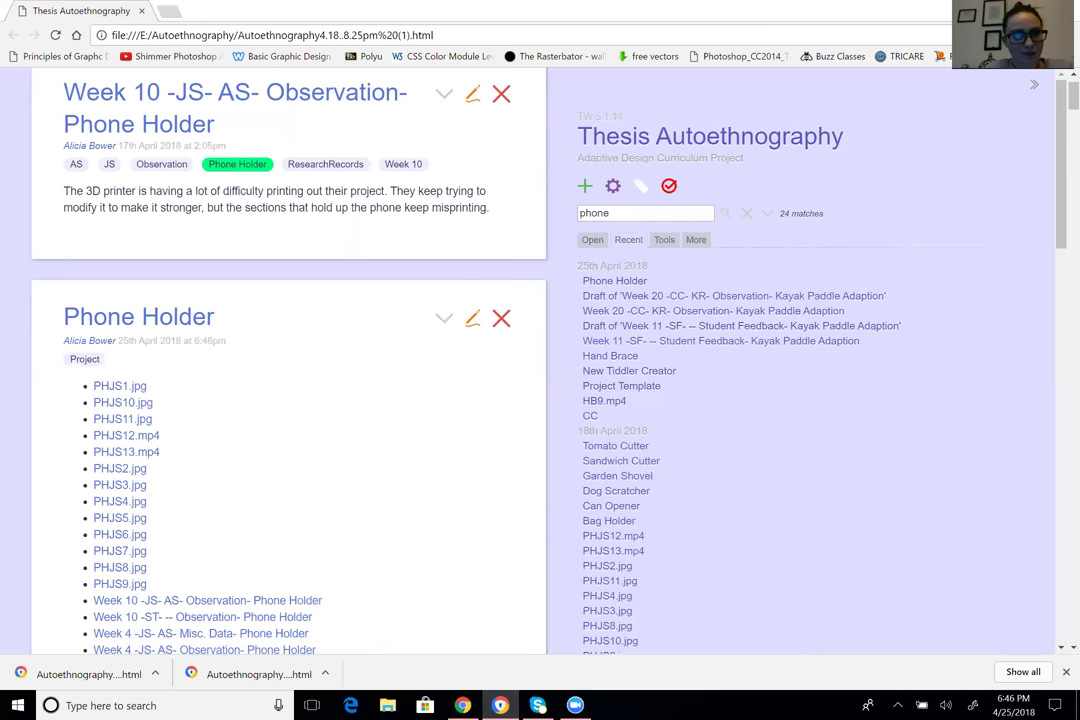
Open the Project tag's tiddler, open Bag Holder from its project list and view Bag Holder's source text in edit mode
{"action": "left_click", "coordinate": [92, 360]}
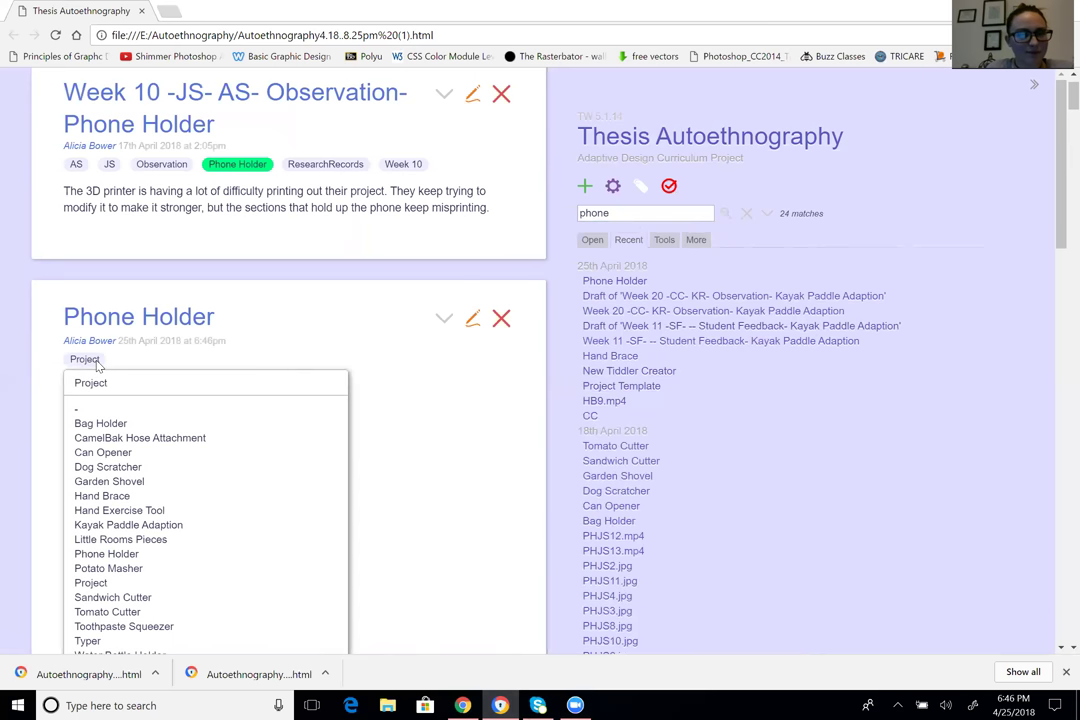
{"action": "left_click", "coordinate": [90, 382]}
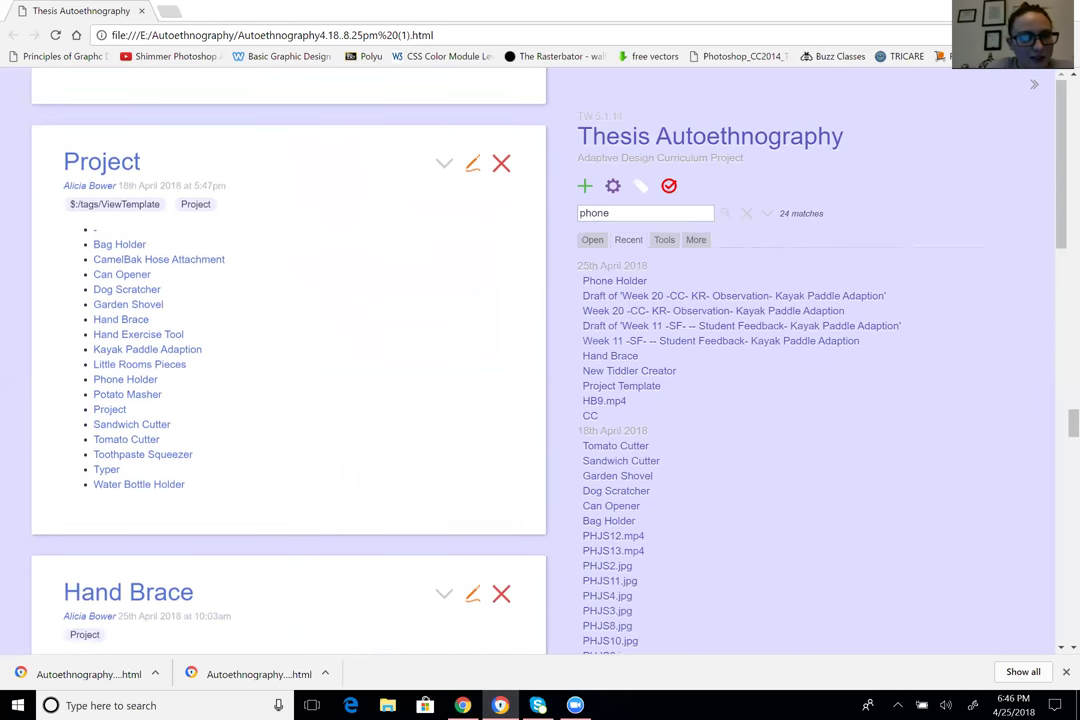
{"action": "left_click", "coordinate": [127, 247]}
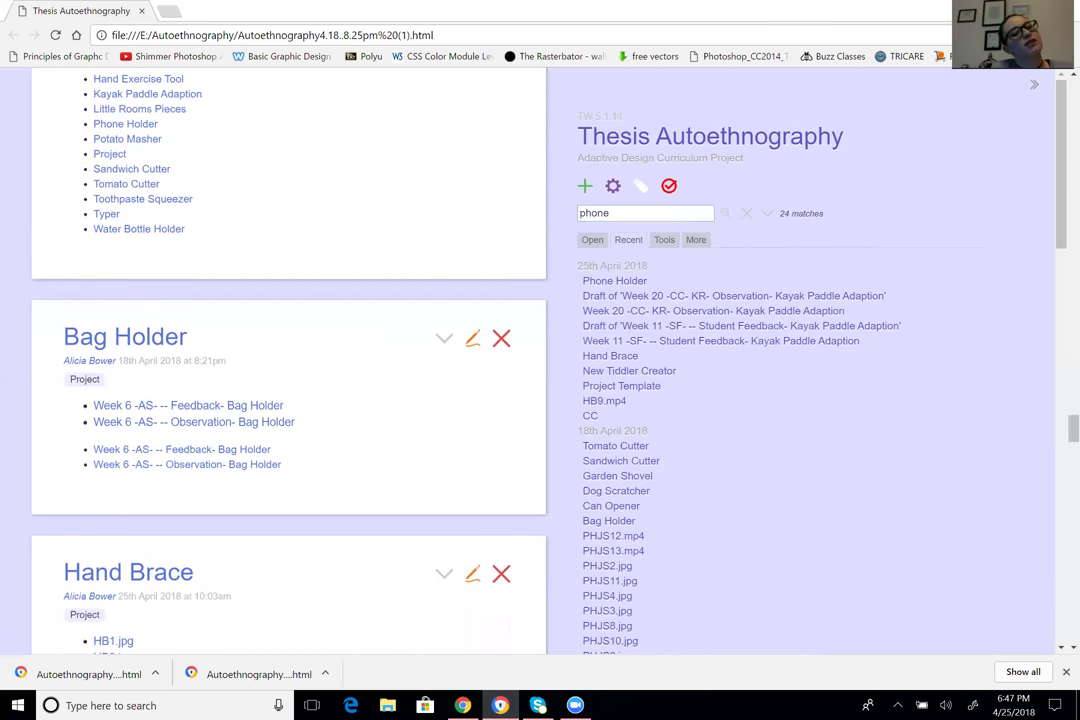
{"action": "left_click", "coordinate": [474, 339]}
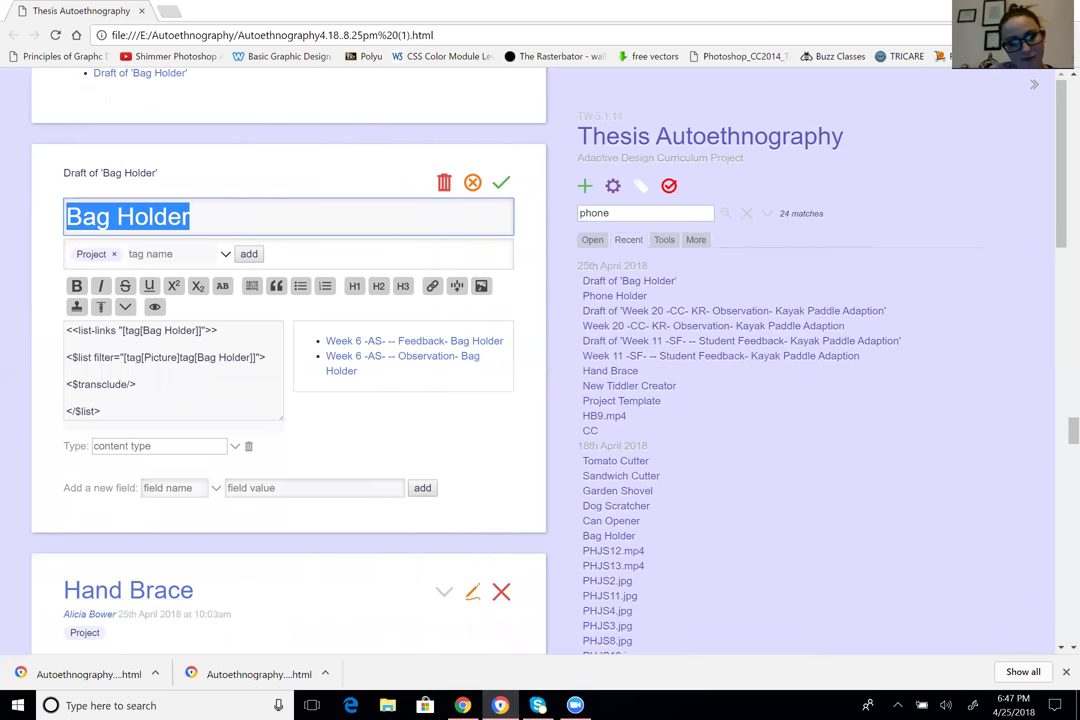
{"action": "left_click", "coordinate": [620, 212]}
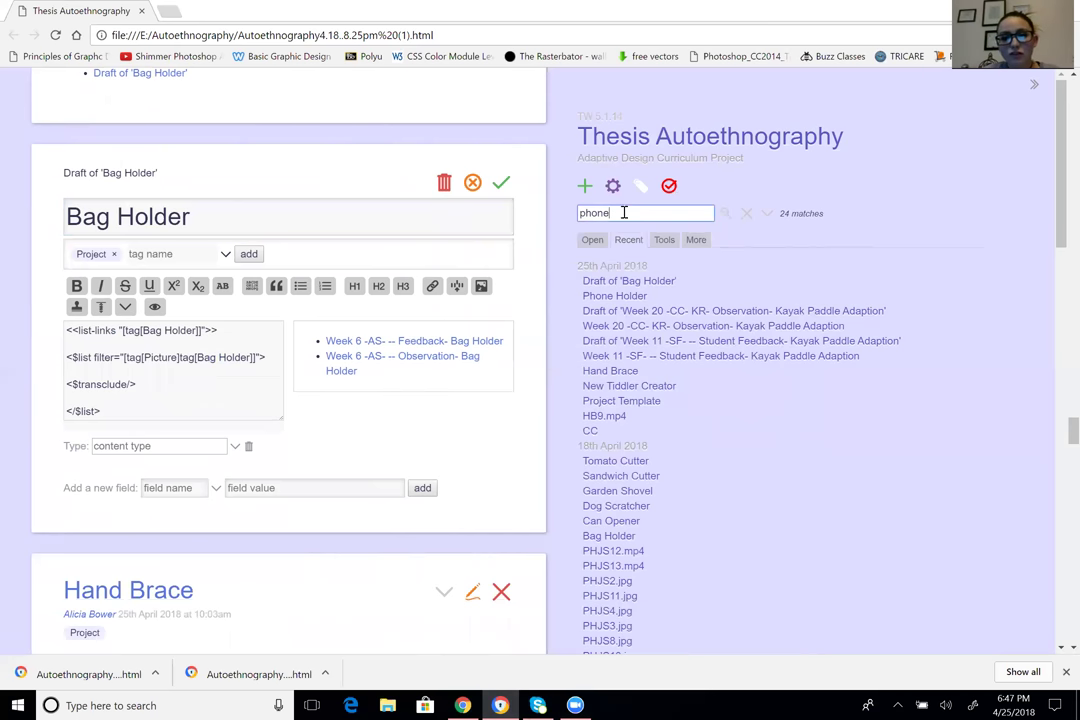
{"action": "key", "text": "ctrl+a"}
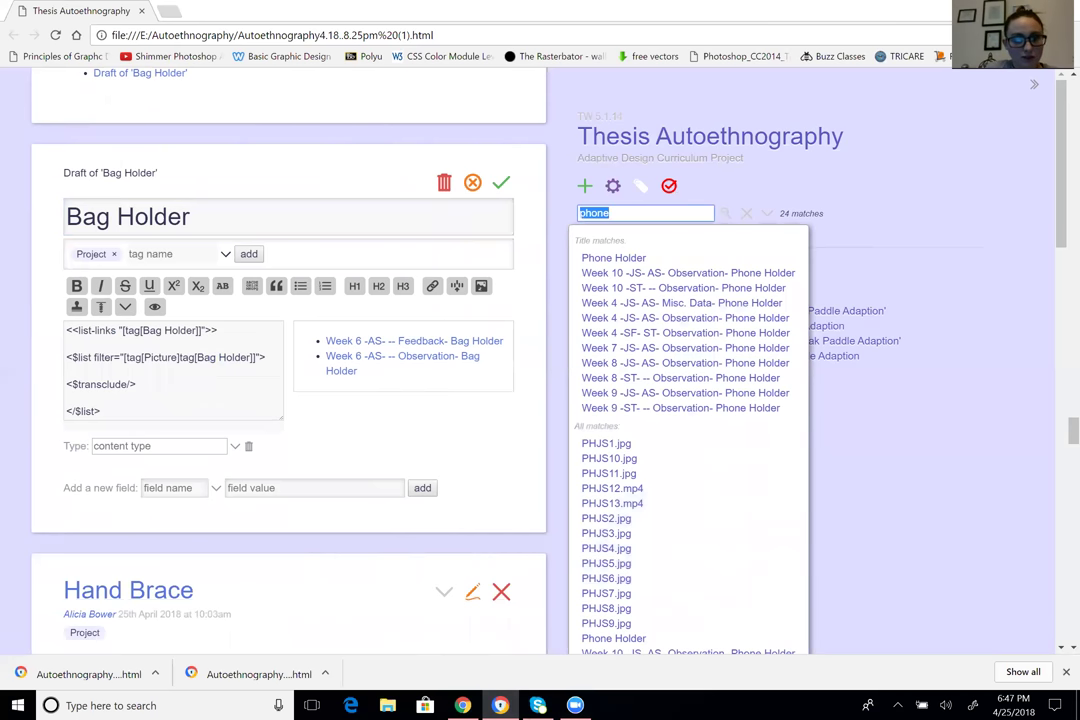
{"action": "left_click", "coordinate": [125, 361]}
{"action": "key", "text": "ctrl+a"}
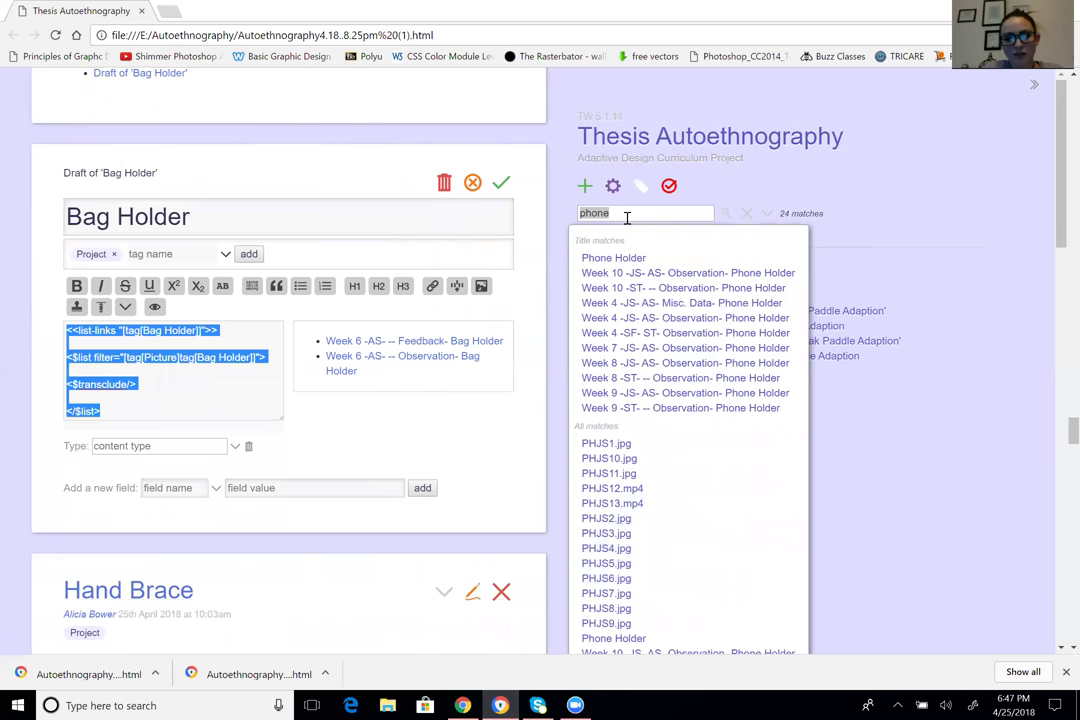
{"action": "type", "text": "trem"}
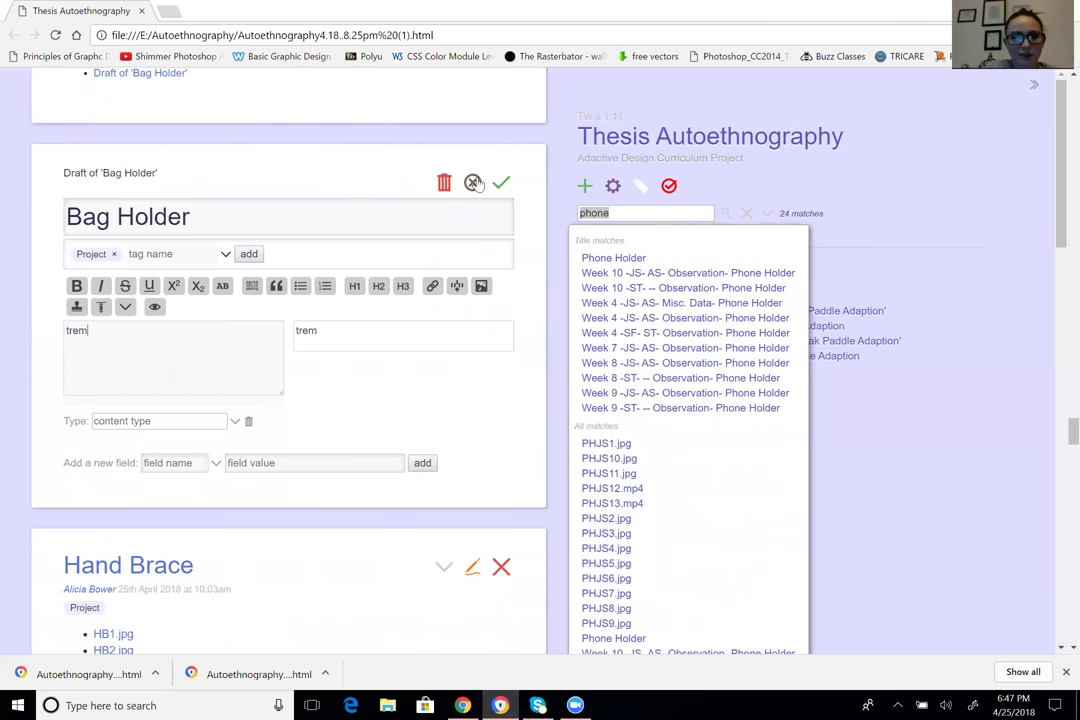
{"action": "left_click", "coordinate": [473, 183]}
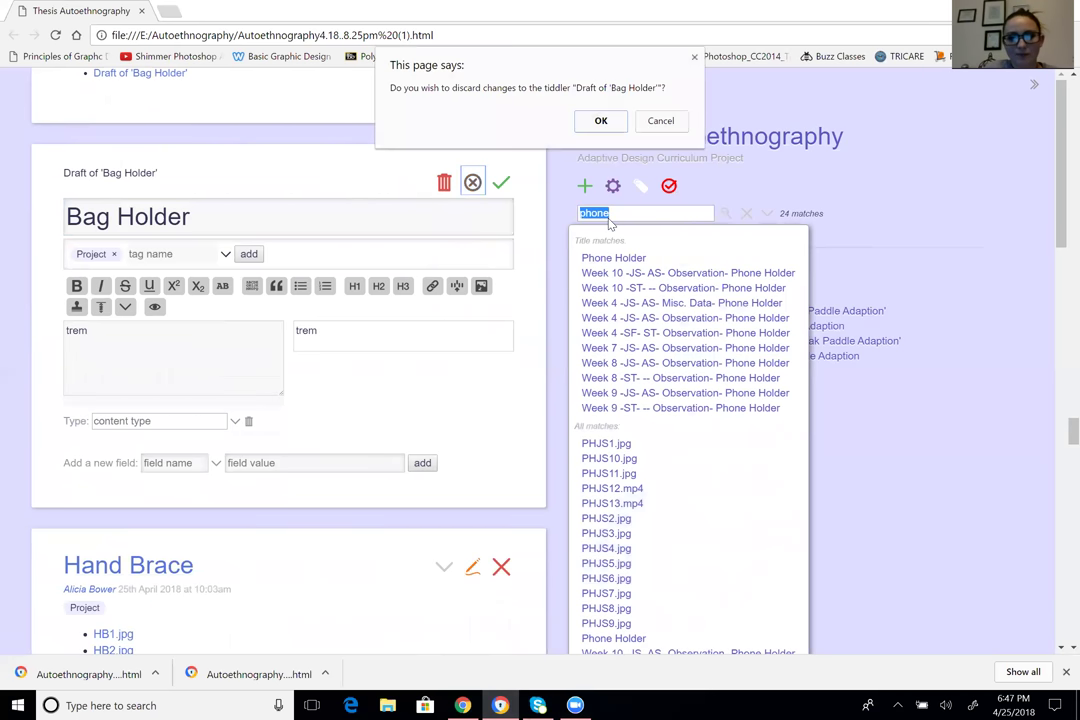
{"action": "left_click", "coordinate": [601, 121]}
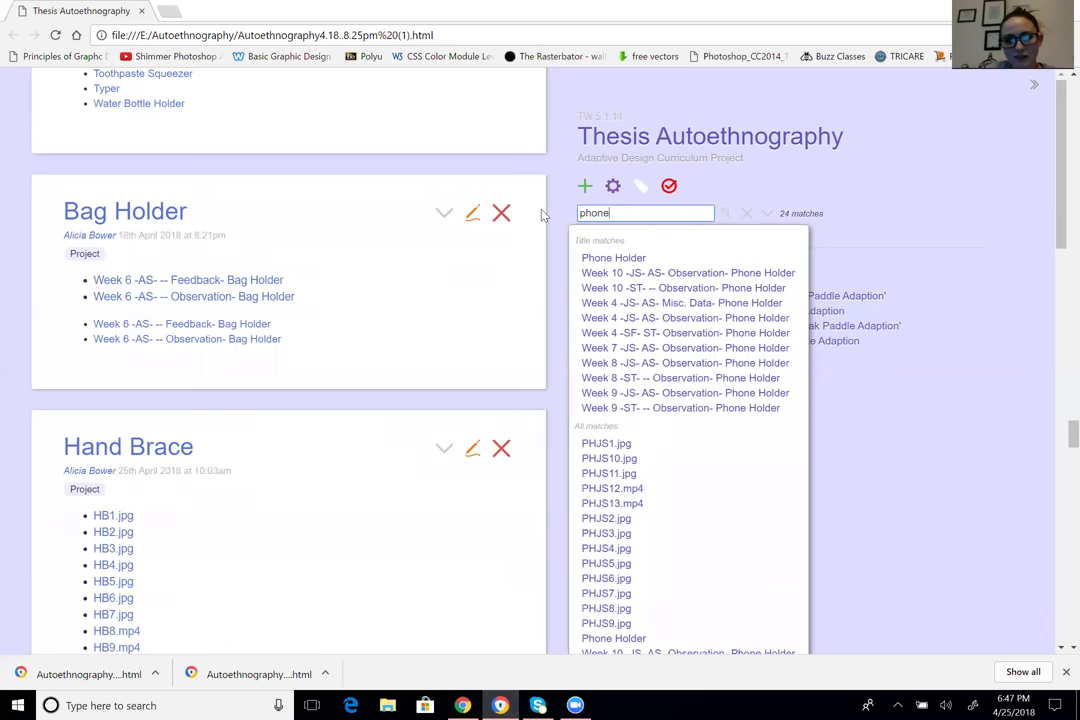
Search the wiki for "template", shorten the search to "tem", and open the Project Template tiddler
{"action": "key", "text": "ctrl+a"}
{"action": "type", "text": "template"}
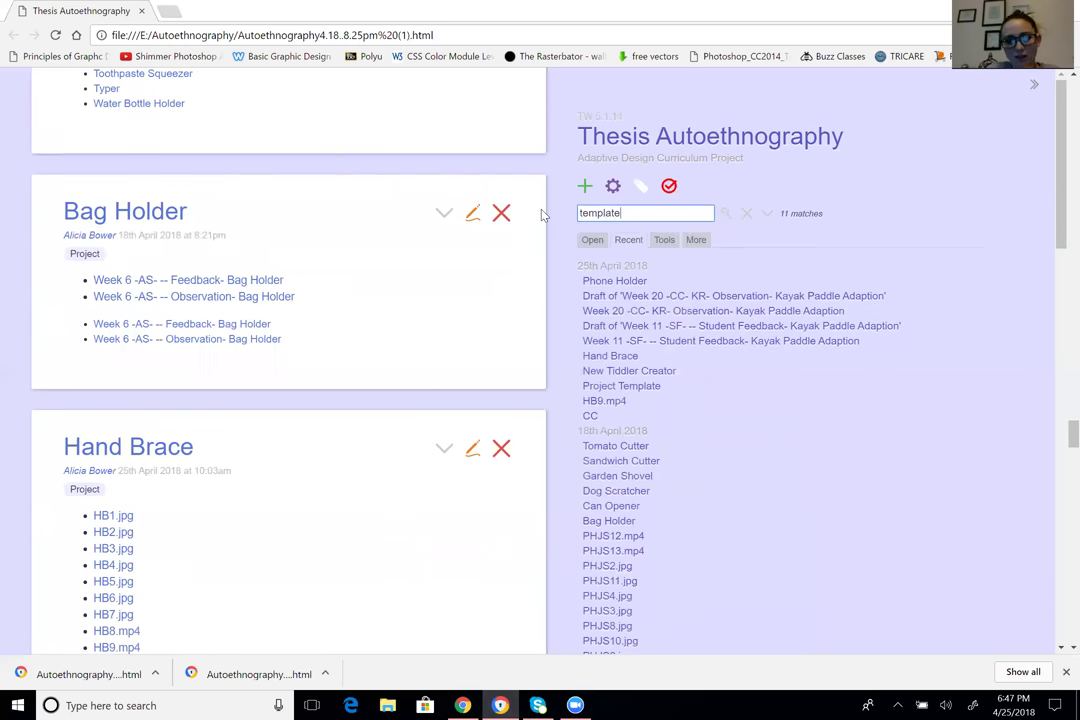
{"action": "key", "text": "BackSpace"}
{"action": "key", "text": "BackSpace"}
{"action": "key", "text": "BackSpace"}
{"action": "key", "text": "BackSpace"}
{"action": "key", "text": "BackSpace"}
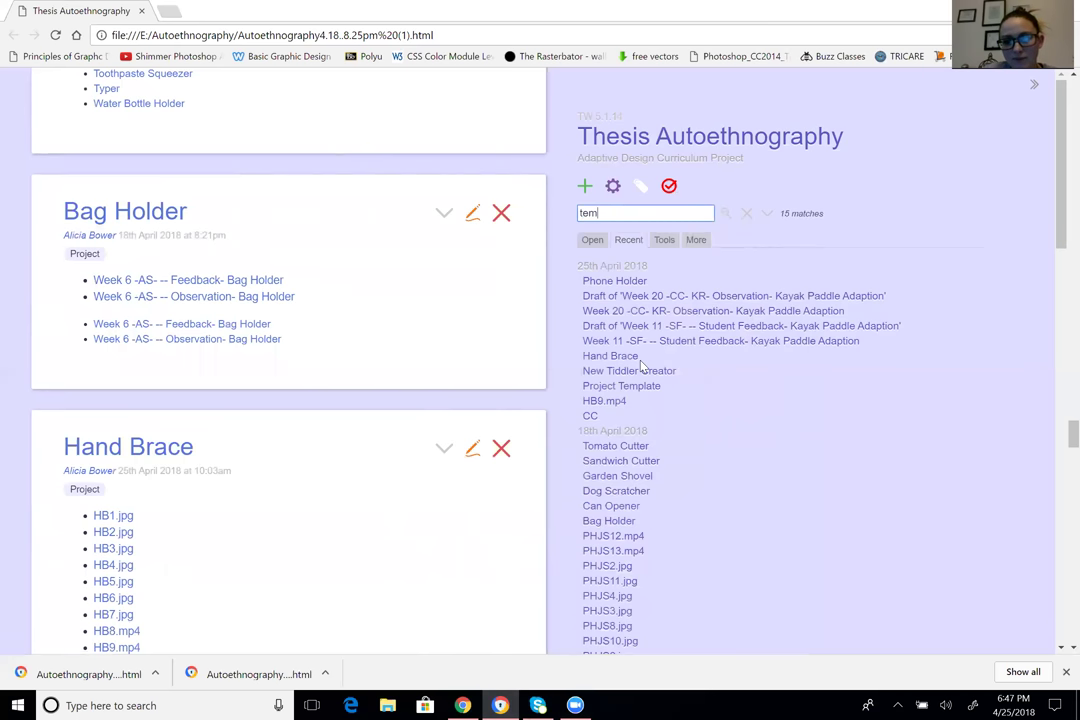
{"action": "left_click", "coordinate": [622, 385]}
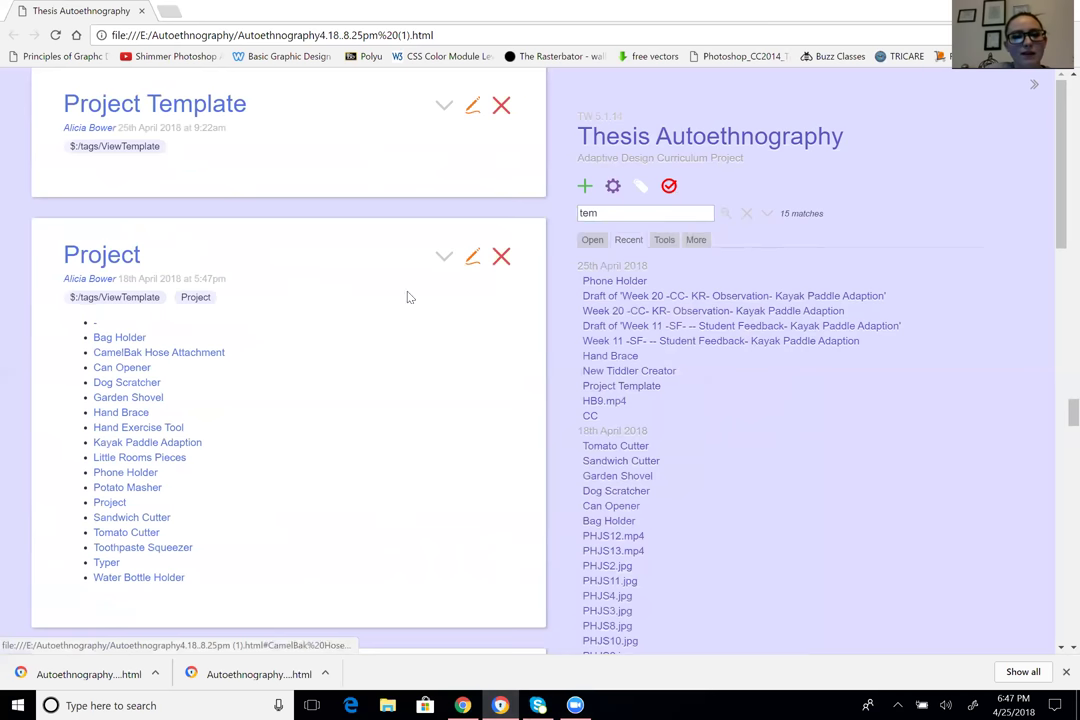
Open the Project tiddler for editing, then examine Project Template's filter code in edit mode and save the template
{"action": "double_click", "coordinate": [475, 258]}
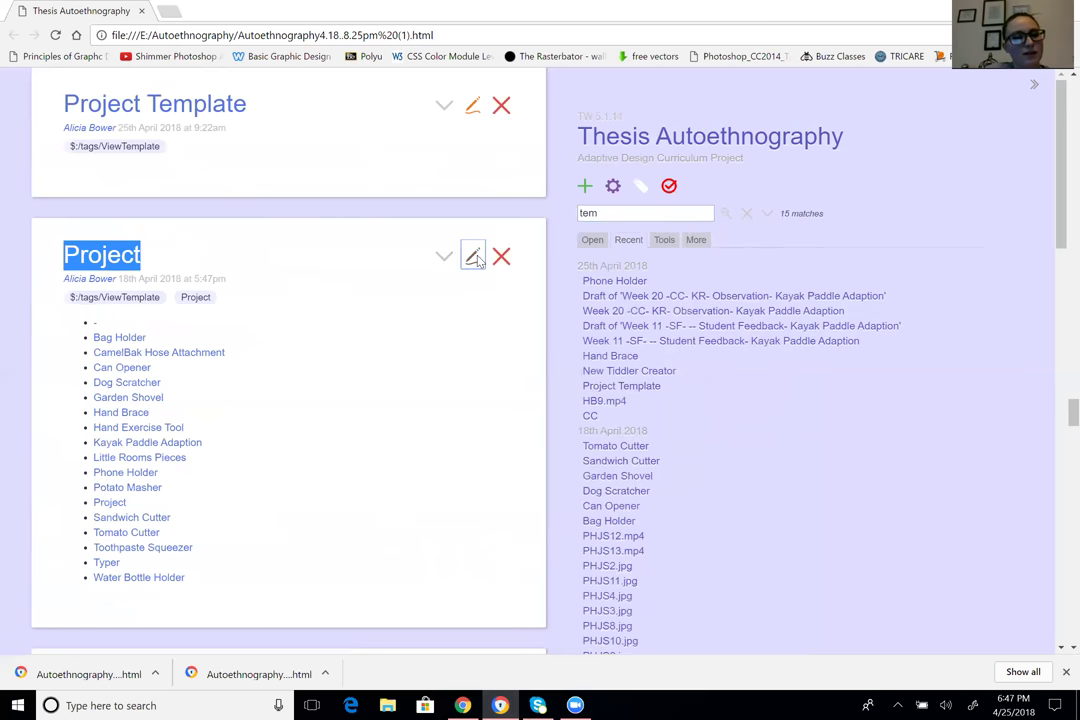
{"action": "left_click", "coordinate": [474, 257]}
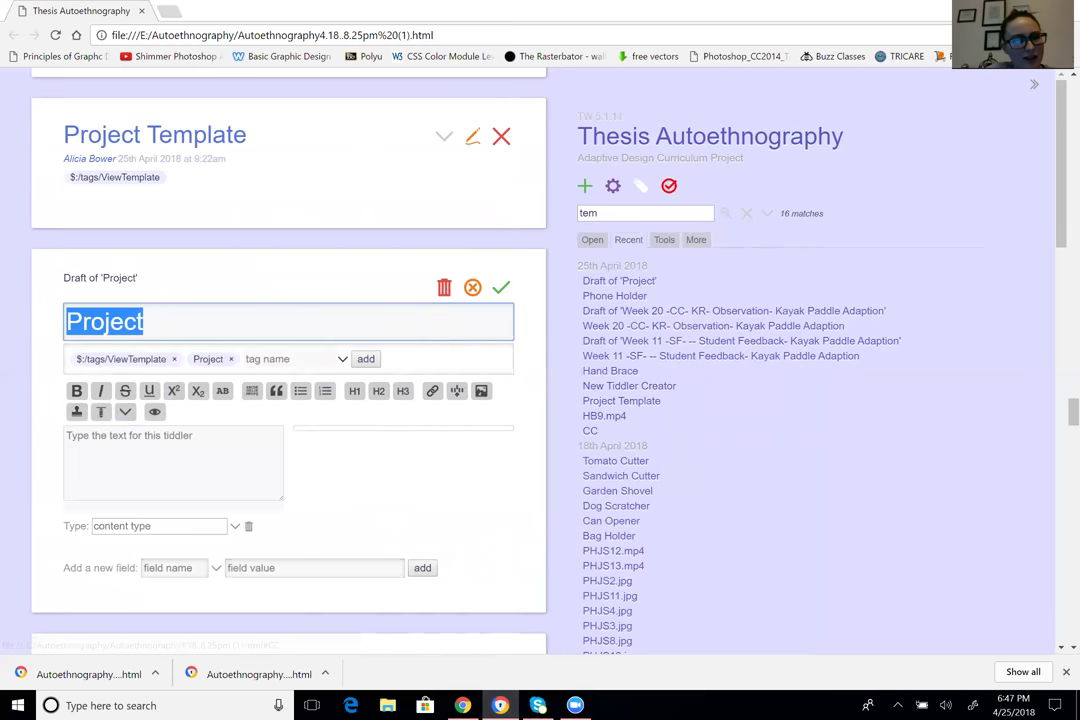
{"action": "left_click", "coordinate": [120, 455]}
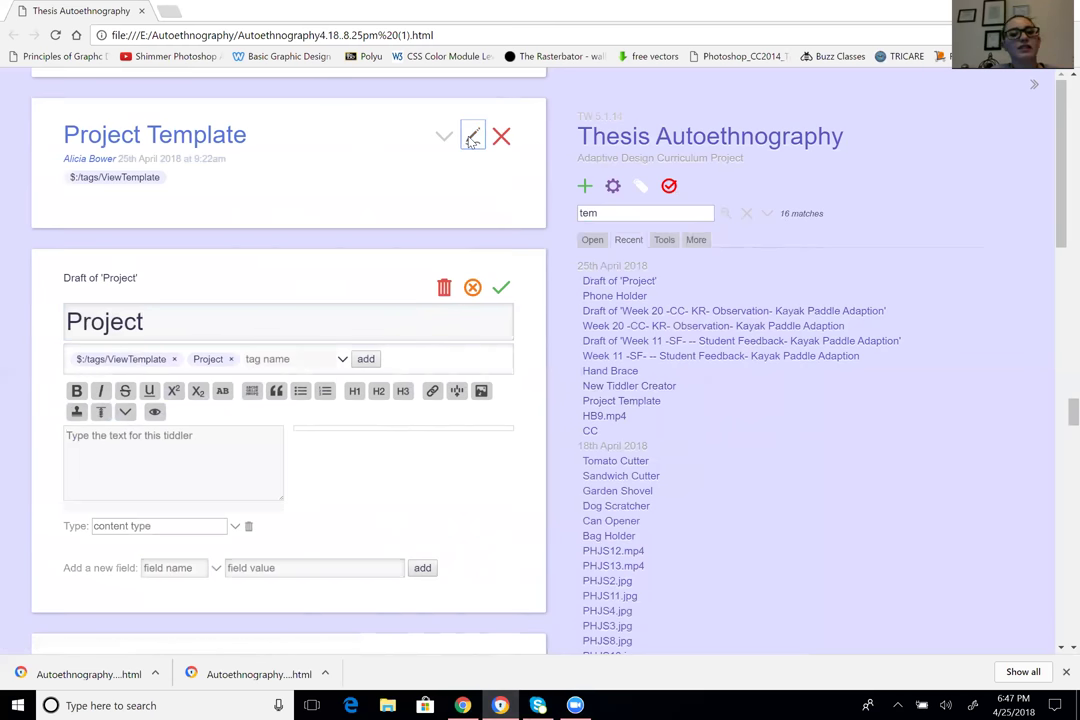
{"action": "left_click", "coordinate": [473, 138]}
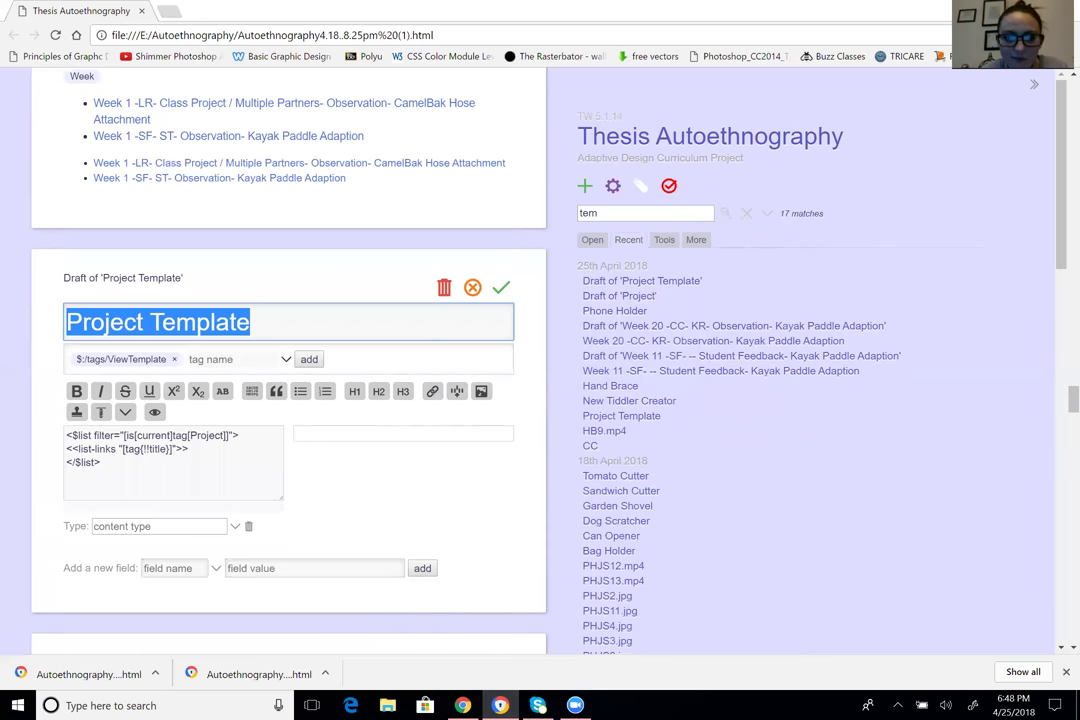
{"action": "left_click", "coordinate": [498, 290]}
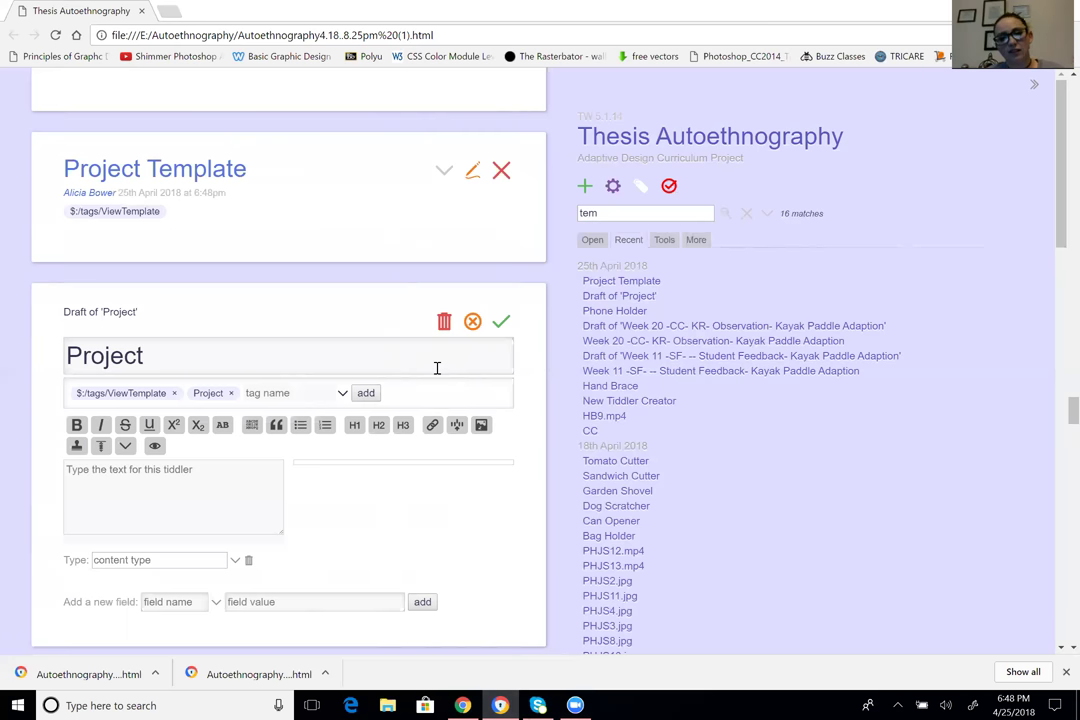
Search the wiki for "phone" and open the Phone Holder project tiddler
{"action": "left_click", "coordinate": [620, 222]}
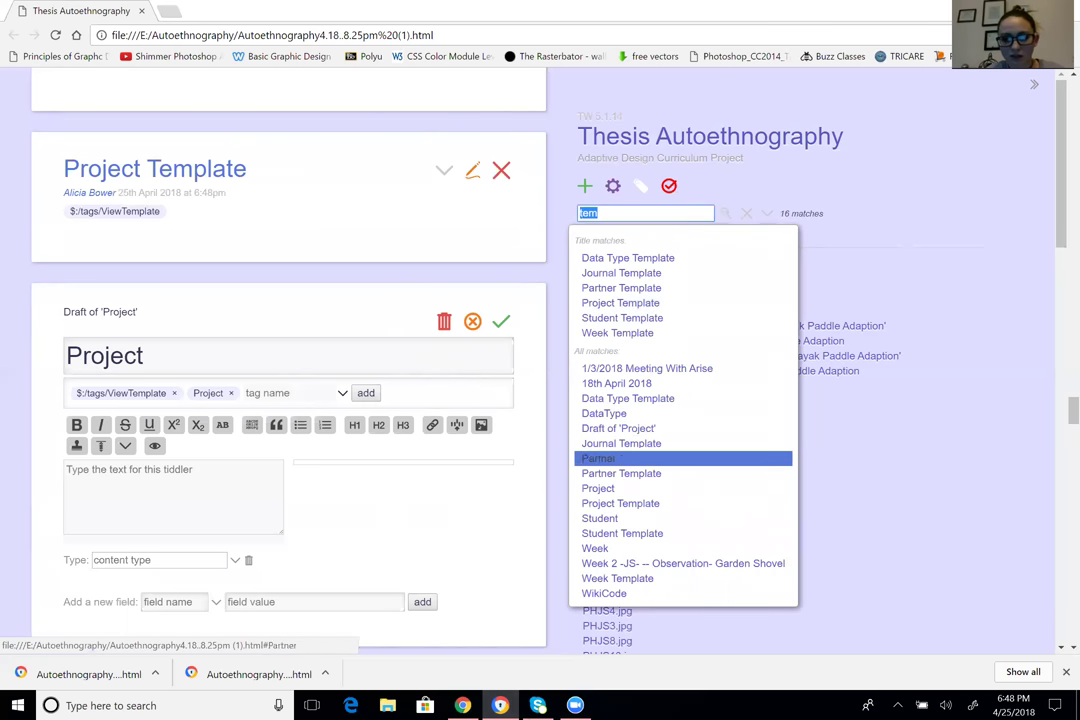
{"action": "type", "text": "phone"}
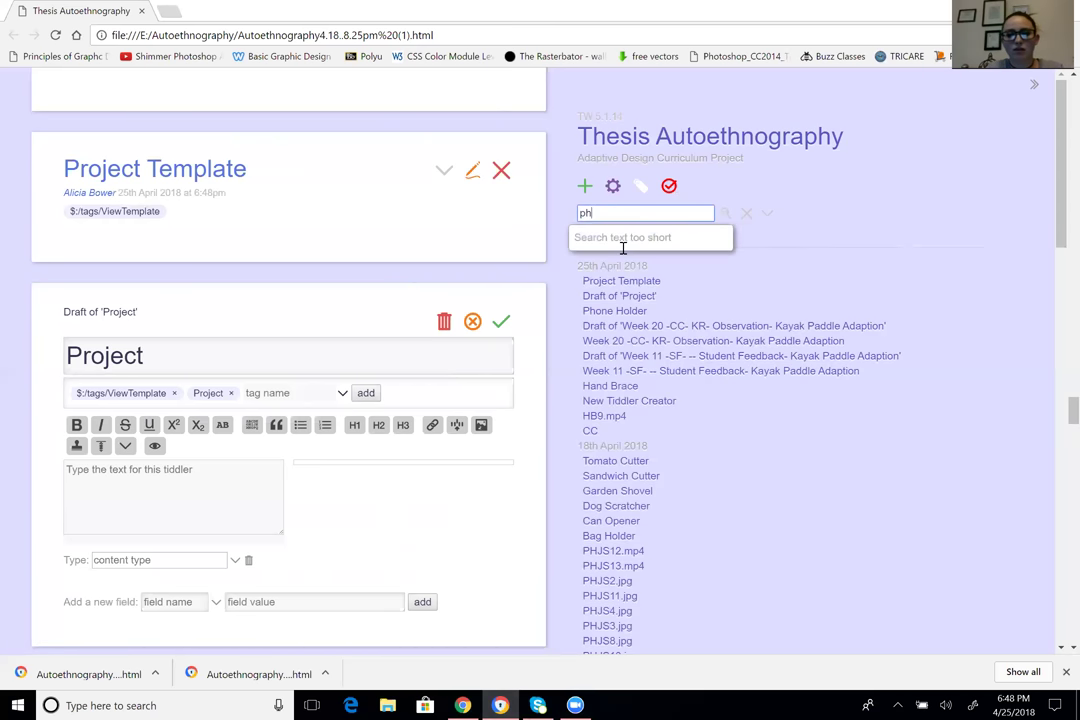
{"action": "left_click", "coordinate": [615, 262]}
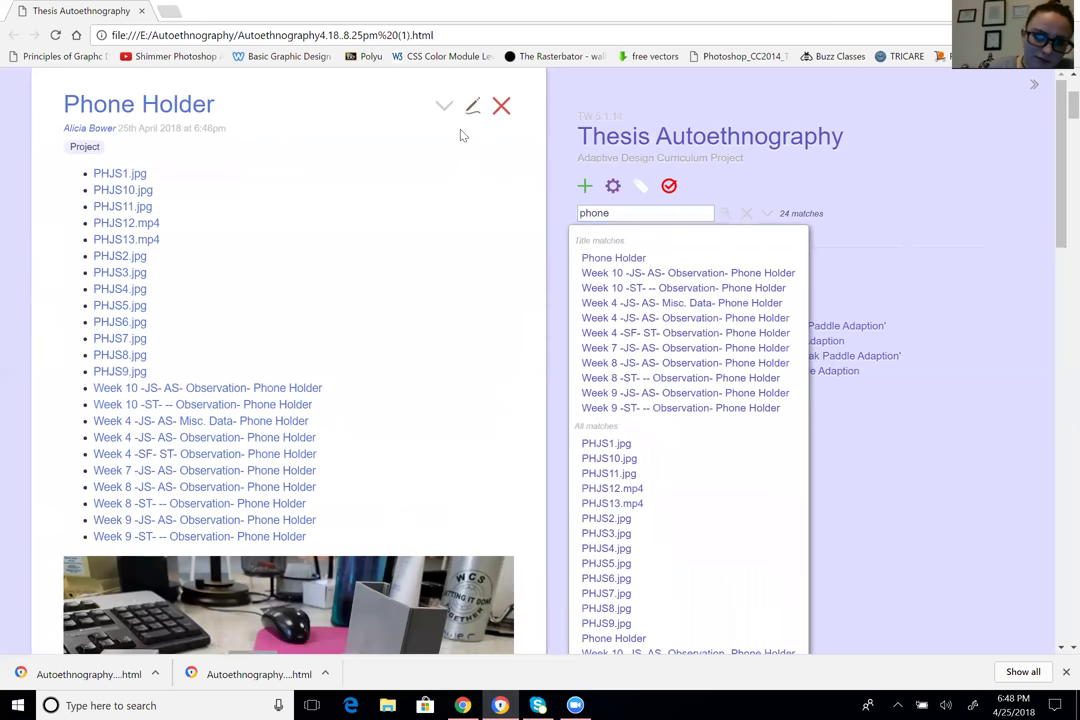
{"action": "left_click", "coordinate": [452, 337]}
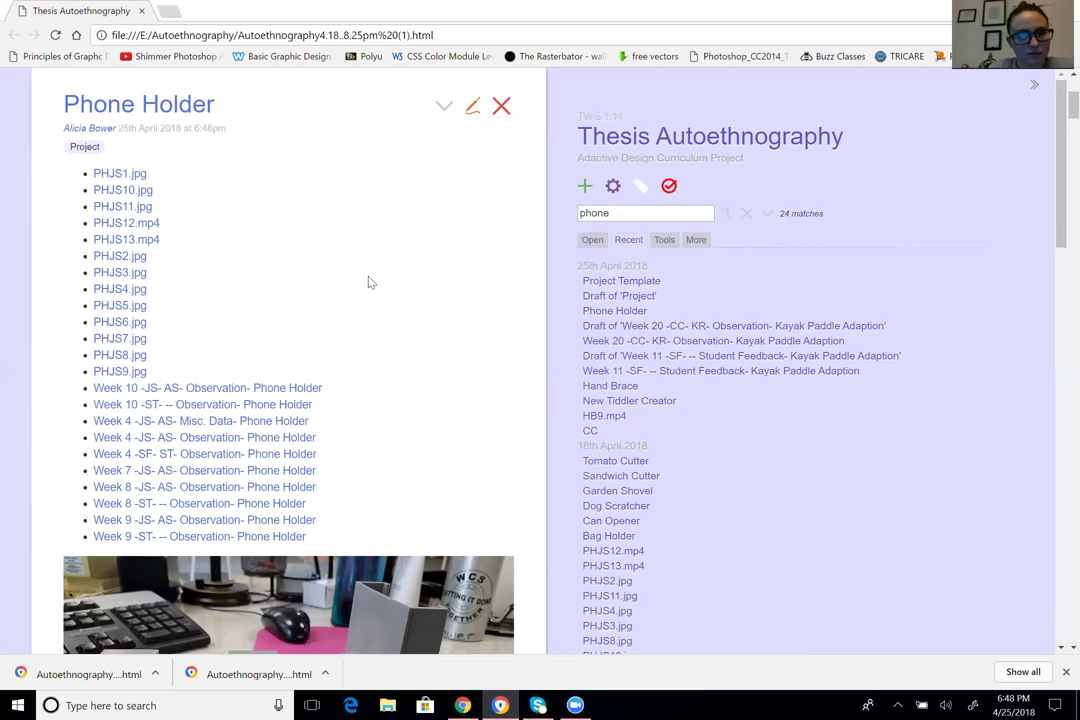
Open Phone Holder for editing, copy its entire text, clear the text field and save the tiddler
{"action": "scroll", "coordinate": [368, 282], "scroll_direction": "down", "scroll_amount": 1}
{"action": "scroll", "coordinate": [370, 275], "scroll_direction": "up", "scroll_amount": 5}
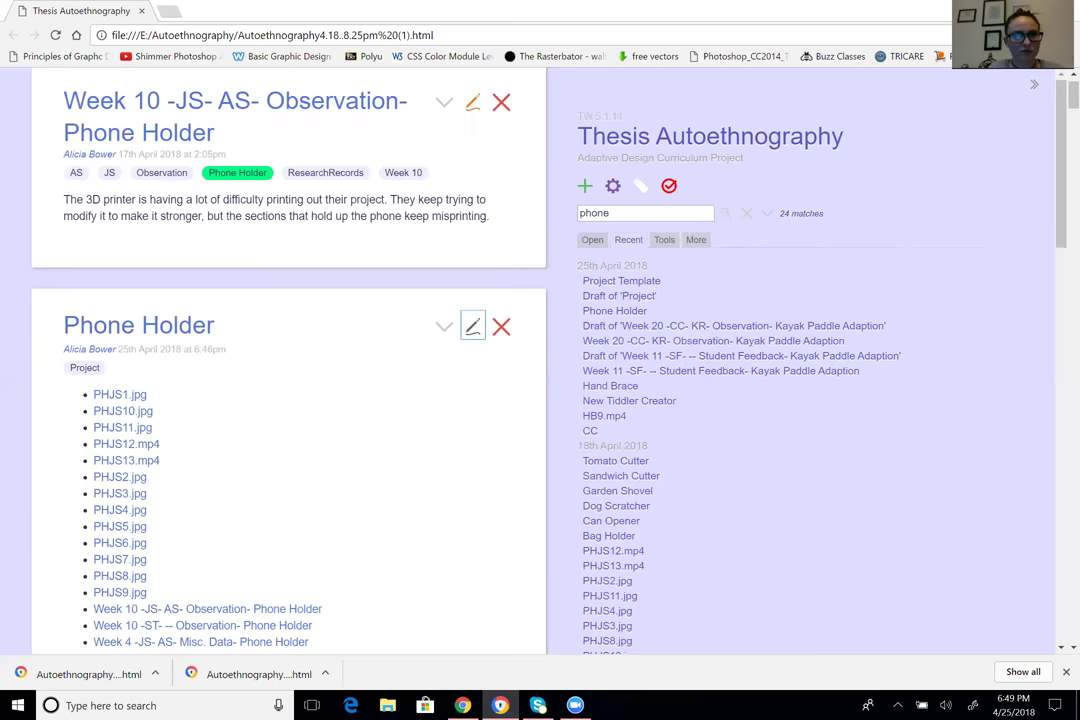
{"action": "left_click", "coordinate": [473, 326]}
{"action": "scroll", "coordinate": [245, 350], "scroll_direction": "up", "scroll_amount": 1}
{"action": "left_click", "coordinate": [170, 540]}
{"action": "key", "text": "ctrl+a"}
{"action": "key", "text": "ctrl+c"}
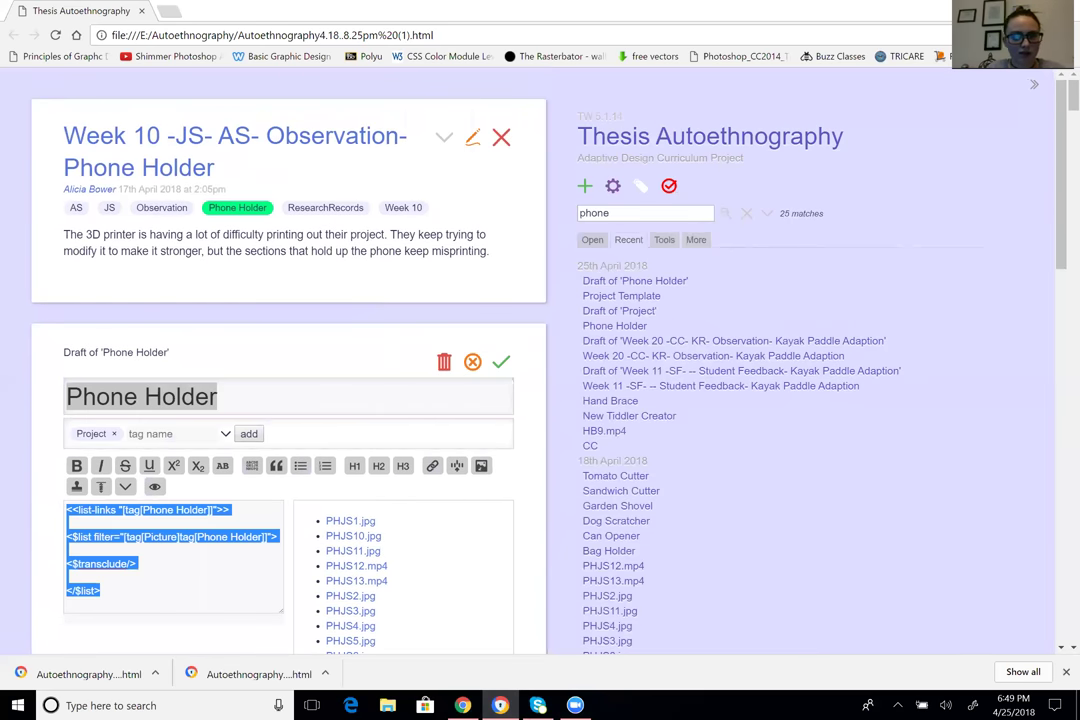
{"action": "key", "text": "BackSpace"}
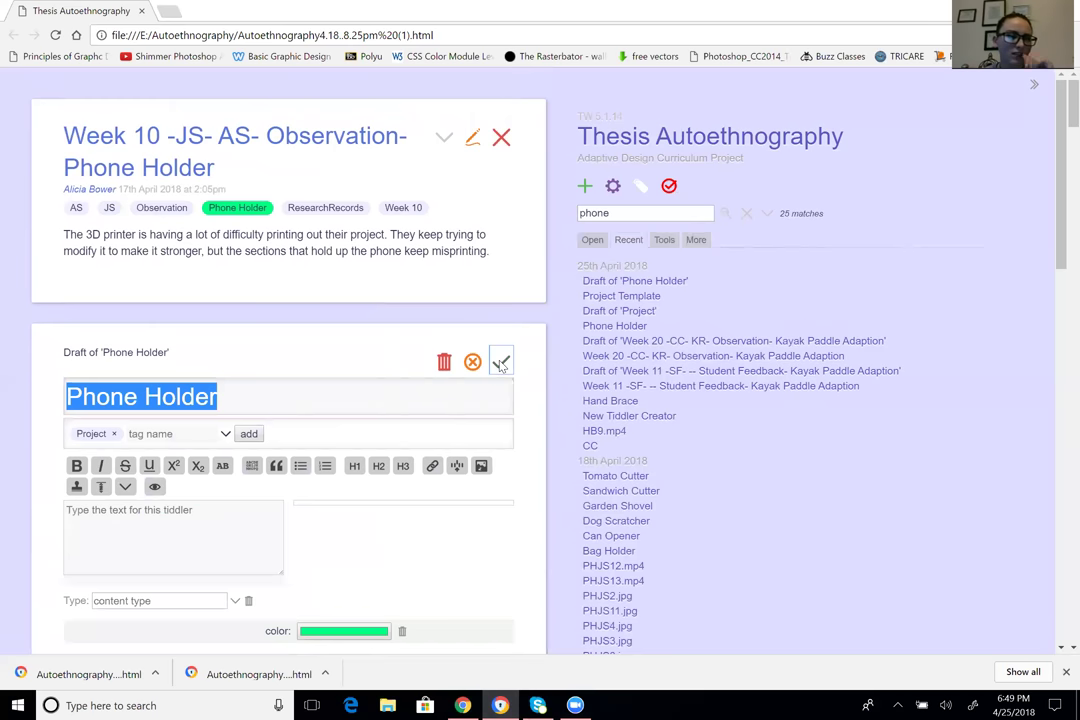
{"action": "left_click", "coordinate": [500, 364]}
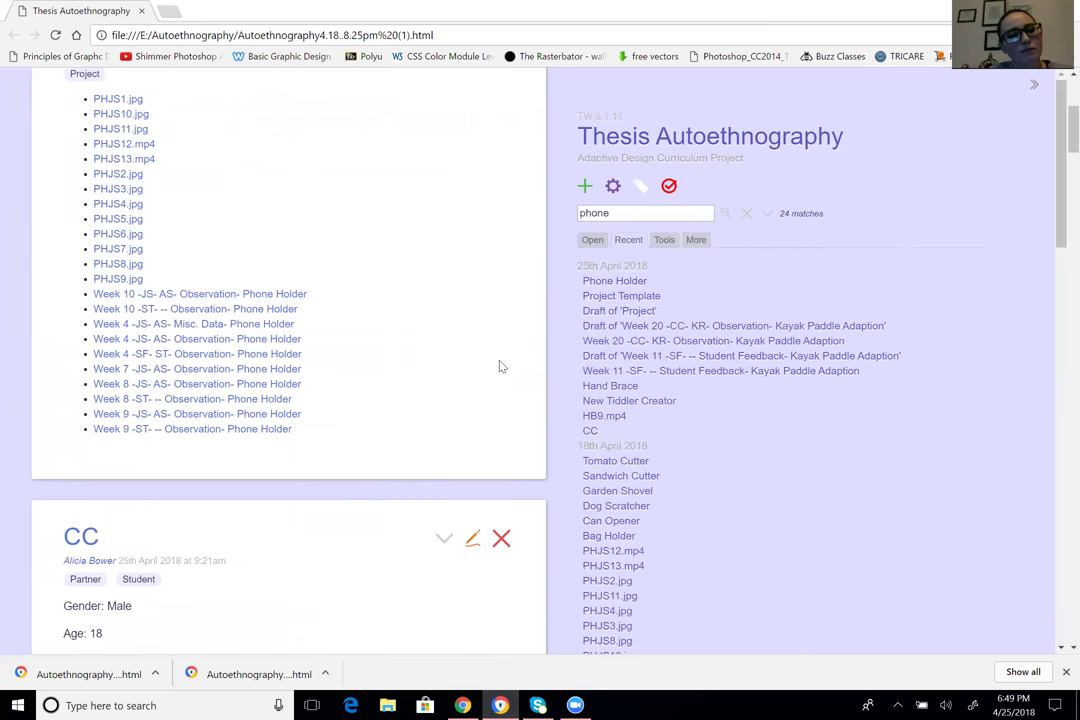
Open Project Template for editing and paste the copied Phone Holder code below its existing list code
{"action": "scroll", "coordinate": [500, 366], "scroll_direction": "up", "scroll_amount": 1}
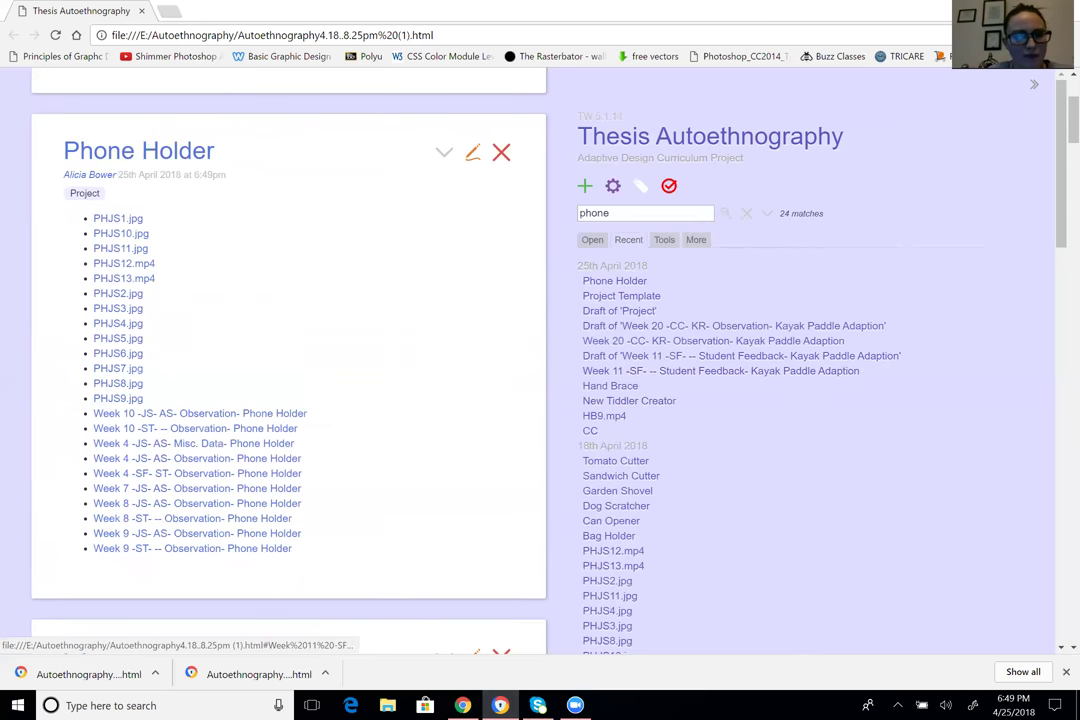
{"action": "scroll", "coordinate": [560, 365], "scroll_direction": "down", "scroll_amount": 1}
{"action": "scroll", "coordinate": [289, 365], "scroll_direction": "down", "scroll_amount": 3}
{"action": "scroll", "coordinate": [289, 365], "scroll_direction": "down", "scroll_amount": 3}
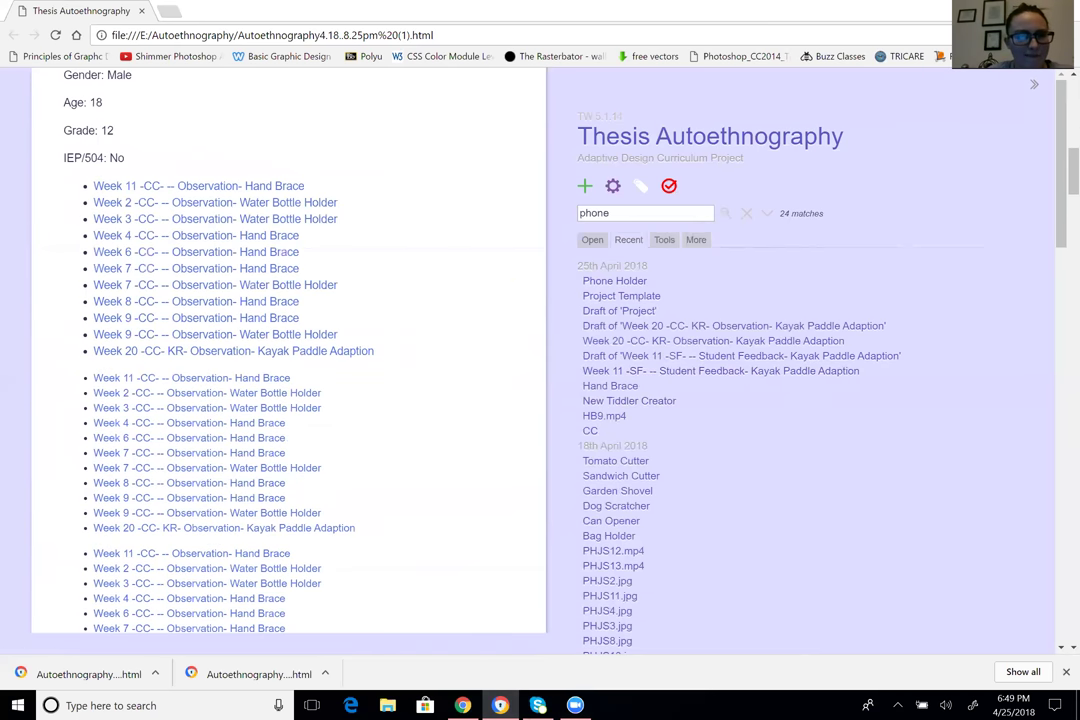
{"action": "scroll", "coordinate": [571, 366], "scroll_direction": "up", "scroll_amount": 7}
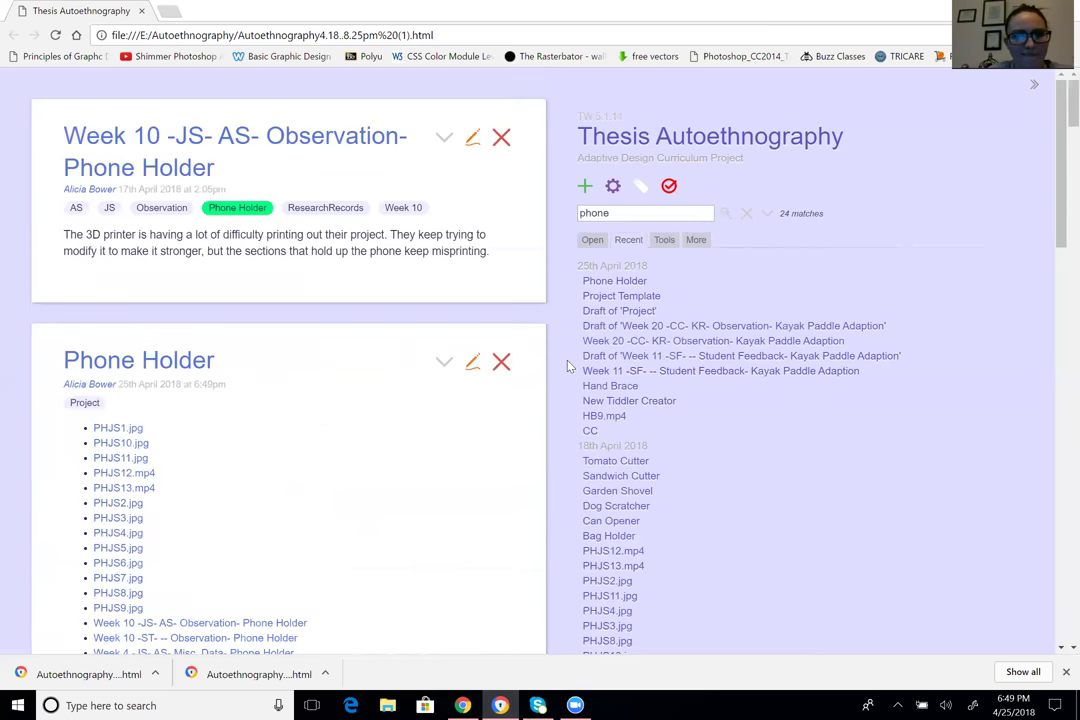
{"action": "left_click", "coordinate": [634, 297]}
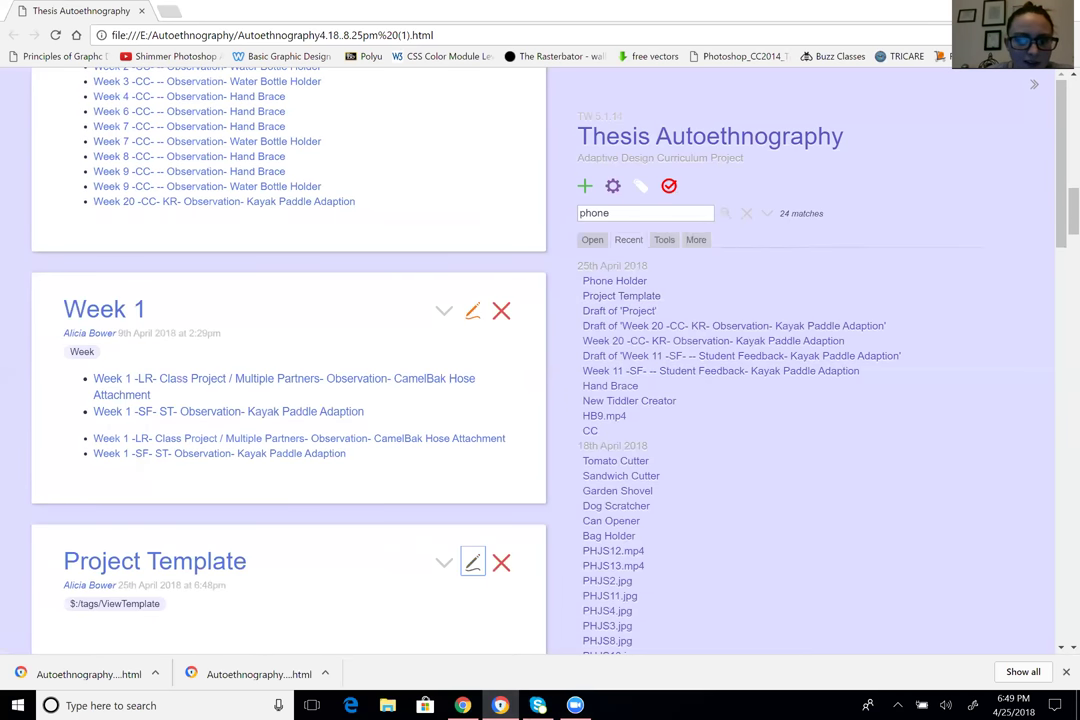
{"action": "left_click", "coordinate": [472, 562]}
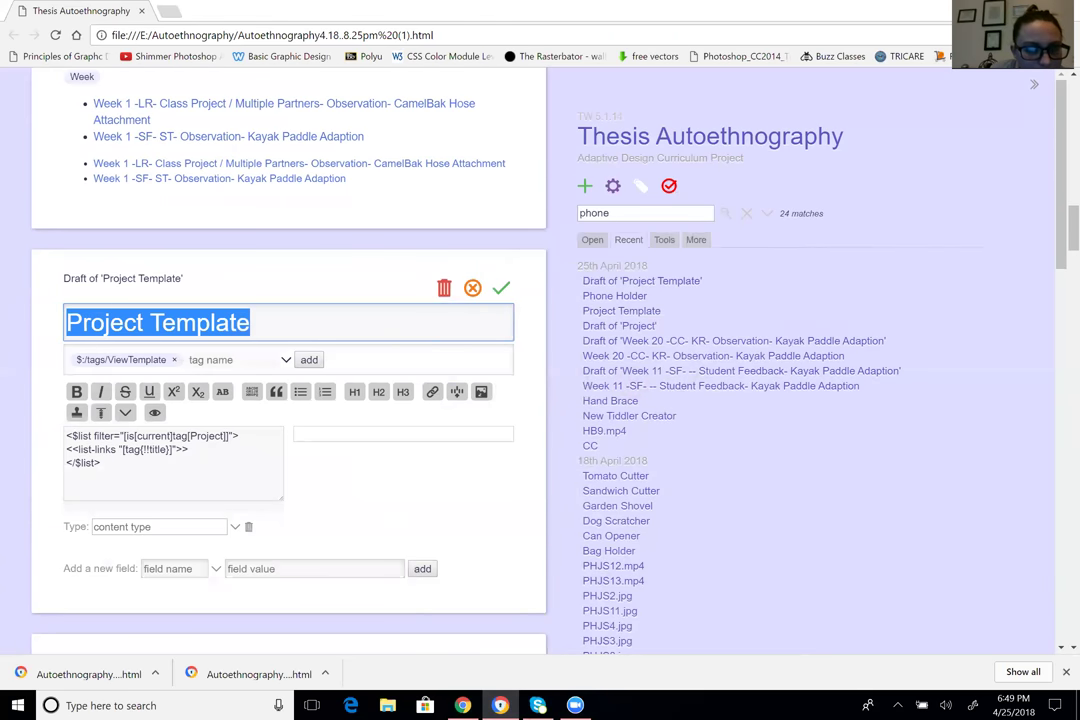
{"action": "left_click", "coordinate": [101, 463]}
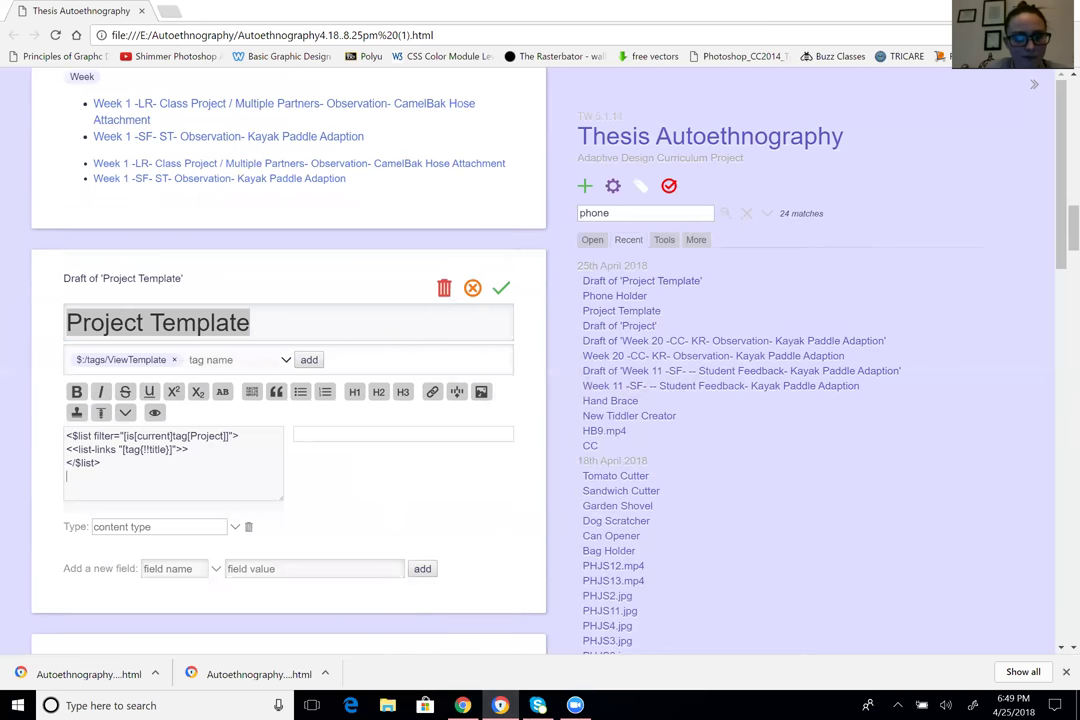
{"action": "key", "text": "ctrl+v"}
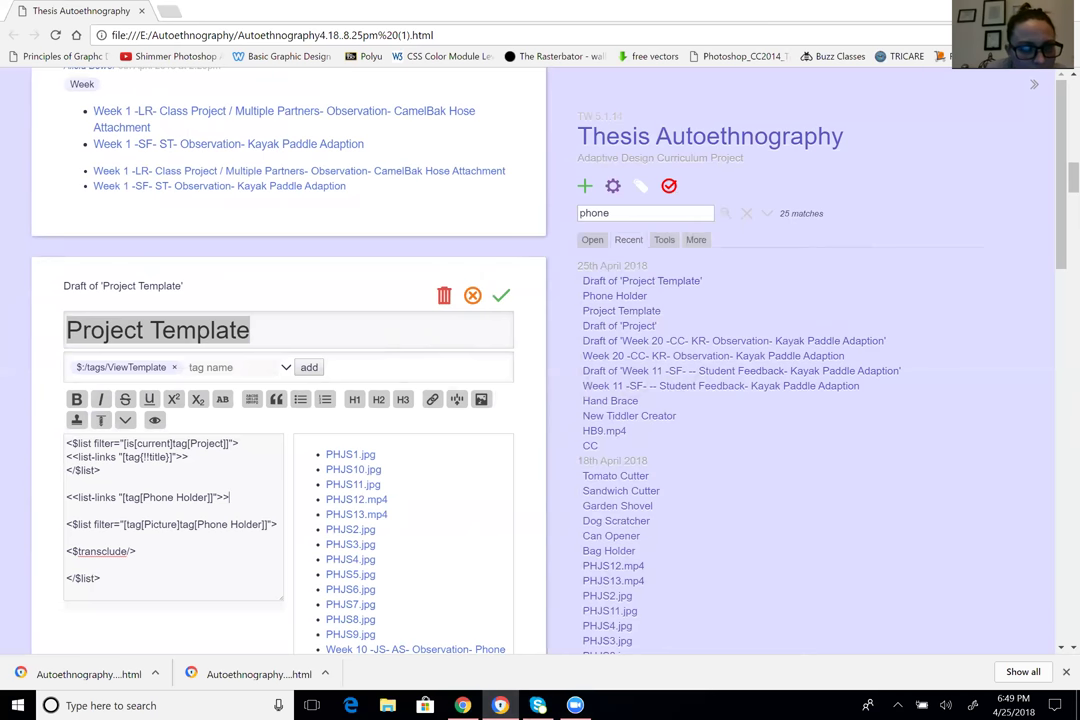
Delete the pasted Phone Holder list-links line with its blank lines, and the </$list> tag closing the original Project filter
{"action": "left_click_drag", "start_coordinate": [229, 497], "coordinate": [66, 497]}
{"action": "key", "text": "BackSpace"}
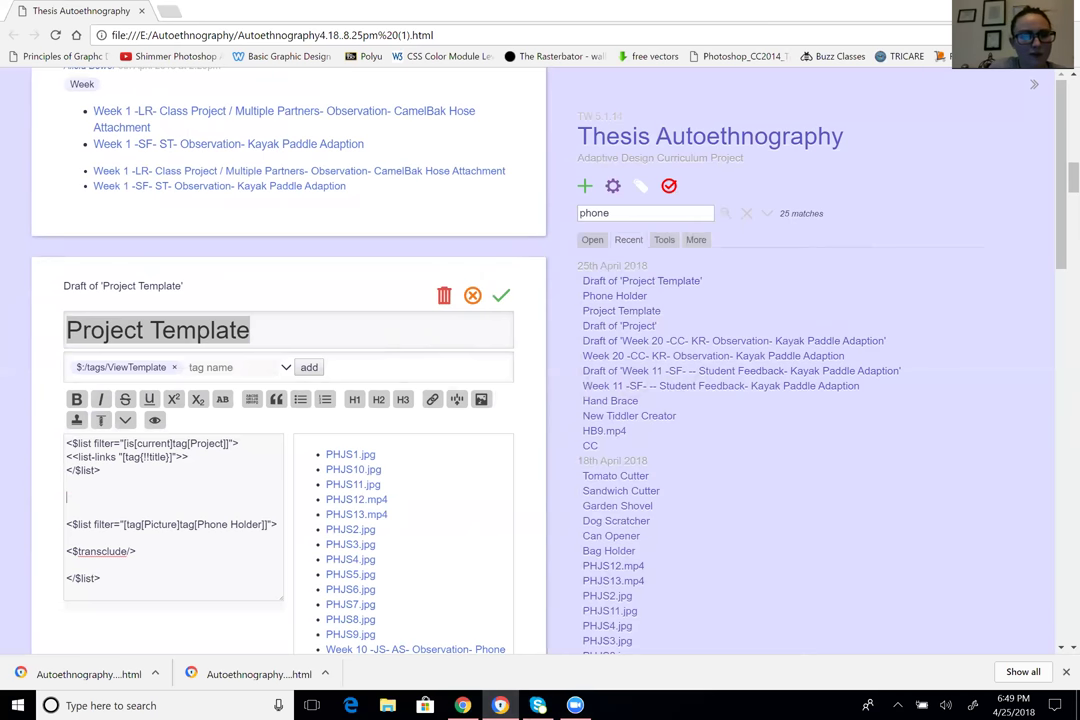
{"action": "key", "text": "BackSpace"}
{"action": "key", "text": "Delete"}
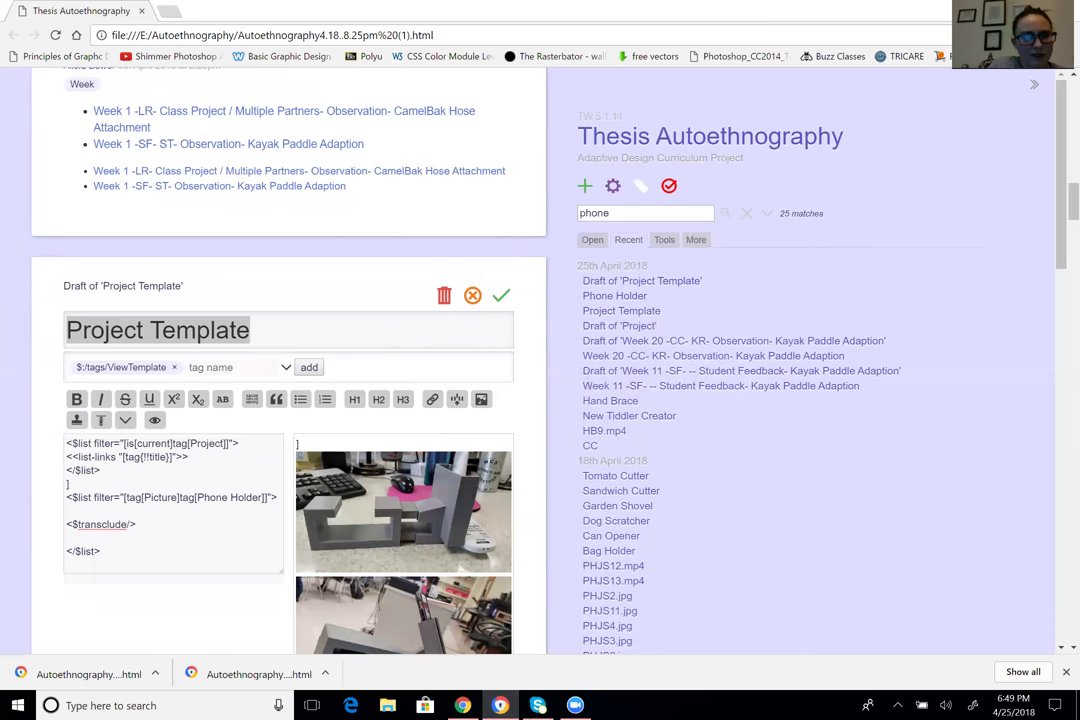
{"action": "key", "text": "BackSpace"}
{"action": "key", "text": "BackSpace"}
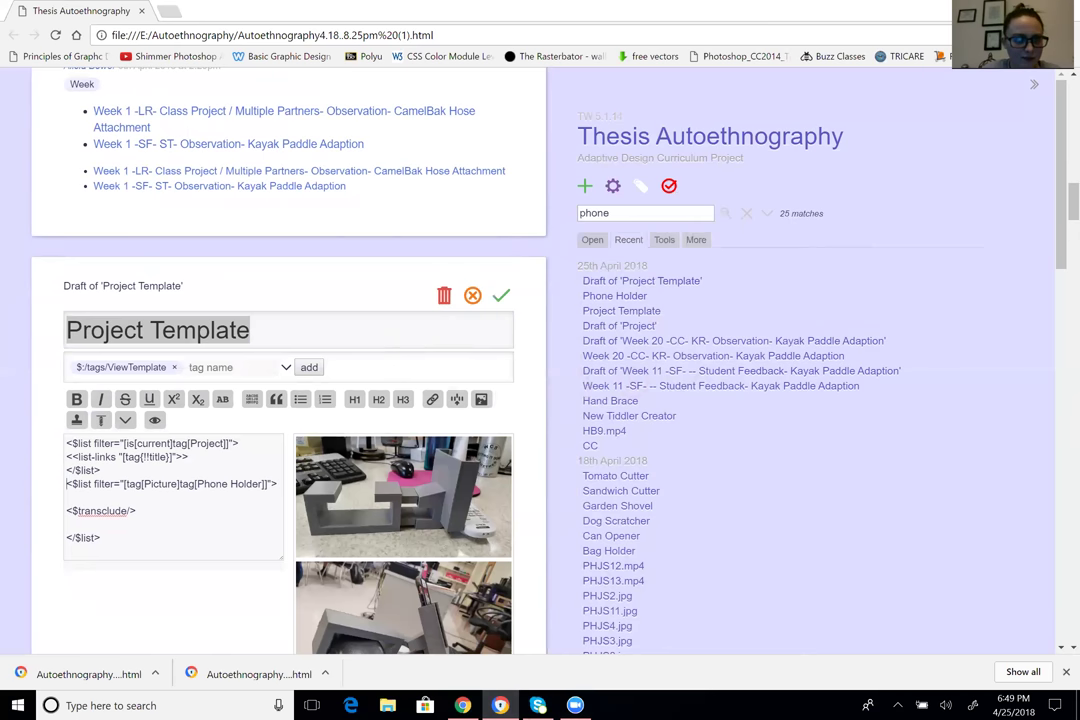
{"action": "key", "text": "shift+Up"}
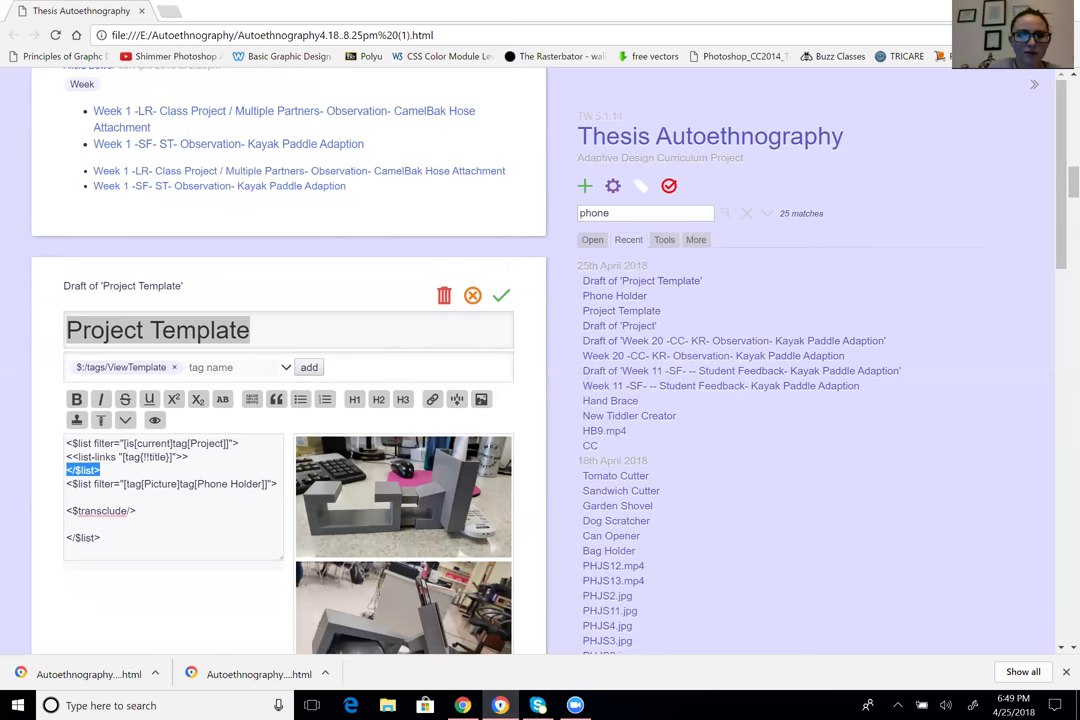
{"action": "key", "text": "BackSpace"}
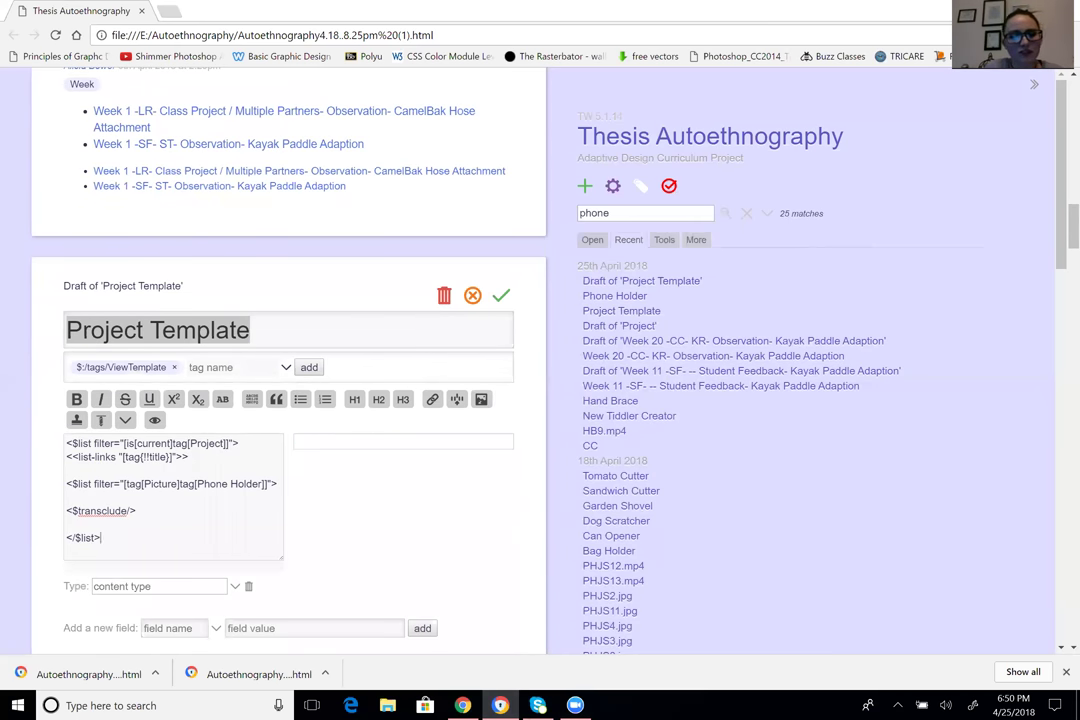
Add a second closing </$list> tag at the end of the Project Template code and save the template
{"action": "triple_click", "coordinate": [83, 537]}
{"action": "key", "text": "End"}
{"action": "key", "text": "Return"}
{"action": "key", "text": "ctrl+v"}
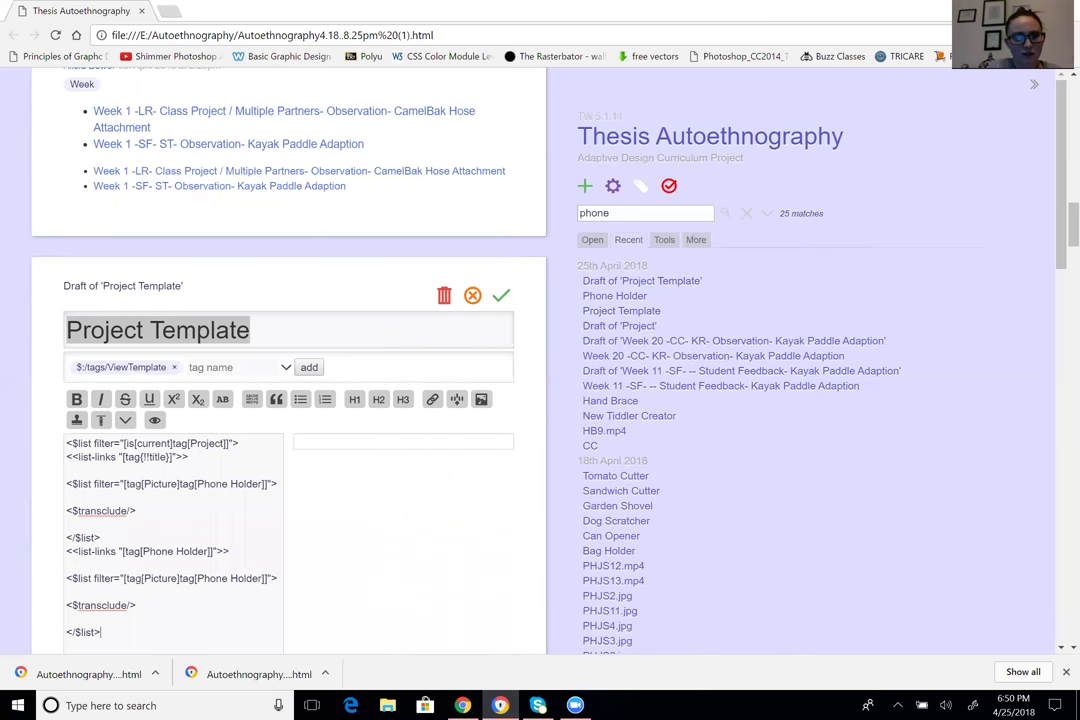
{"action": "key", "text": "Up"}
{"action": "key", "text": "shift+Up"}
{"action": "key", "text": "shift+Up"}
{"action": "key", "text": "shift+Up"}
{"action": "key", "text": "shift+Up"}
{"action": "key", "text": "shift+Home"}
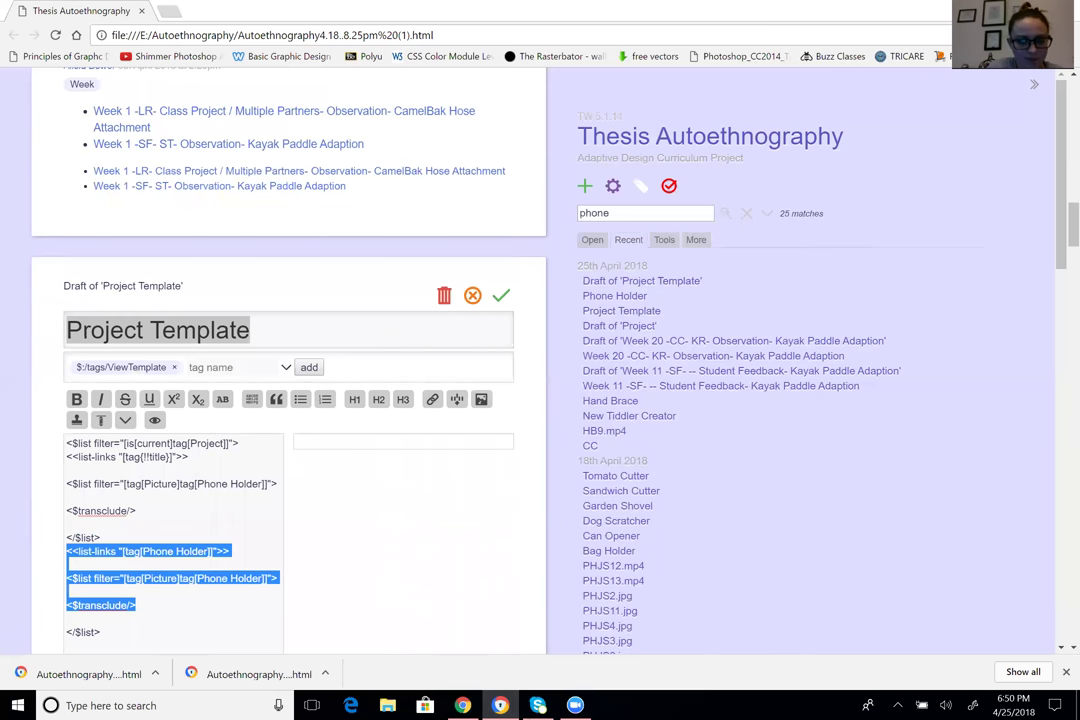
{"action": "key", "text": "BackSpace"}
{"action": "key", "text": "BackSpace"}
{"action": "type", "text": ">"}
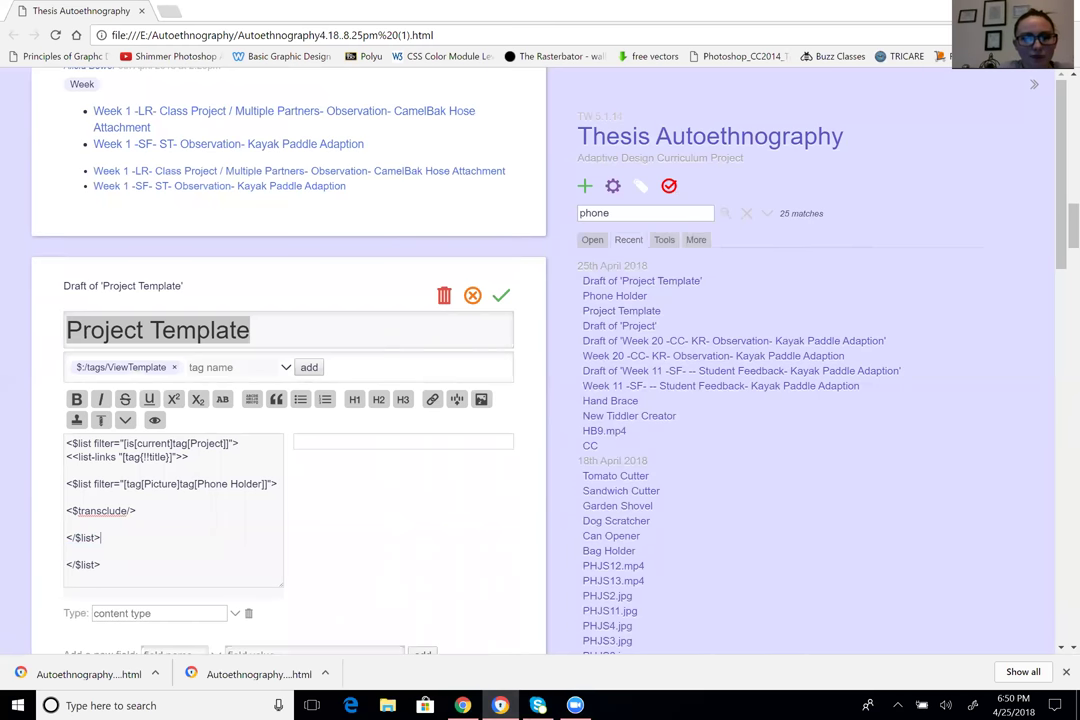
{"action": "left_click", "coordinate": [501, 298]}
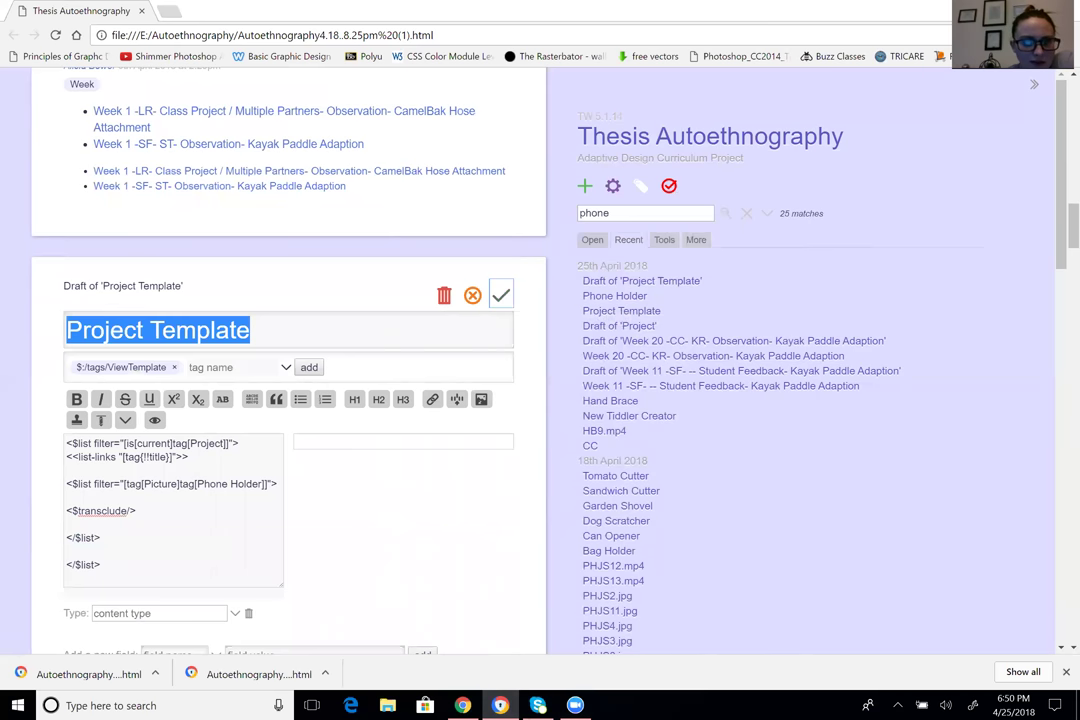
{"action": "key", "text": "ctrl+Return"}
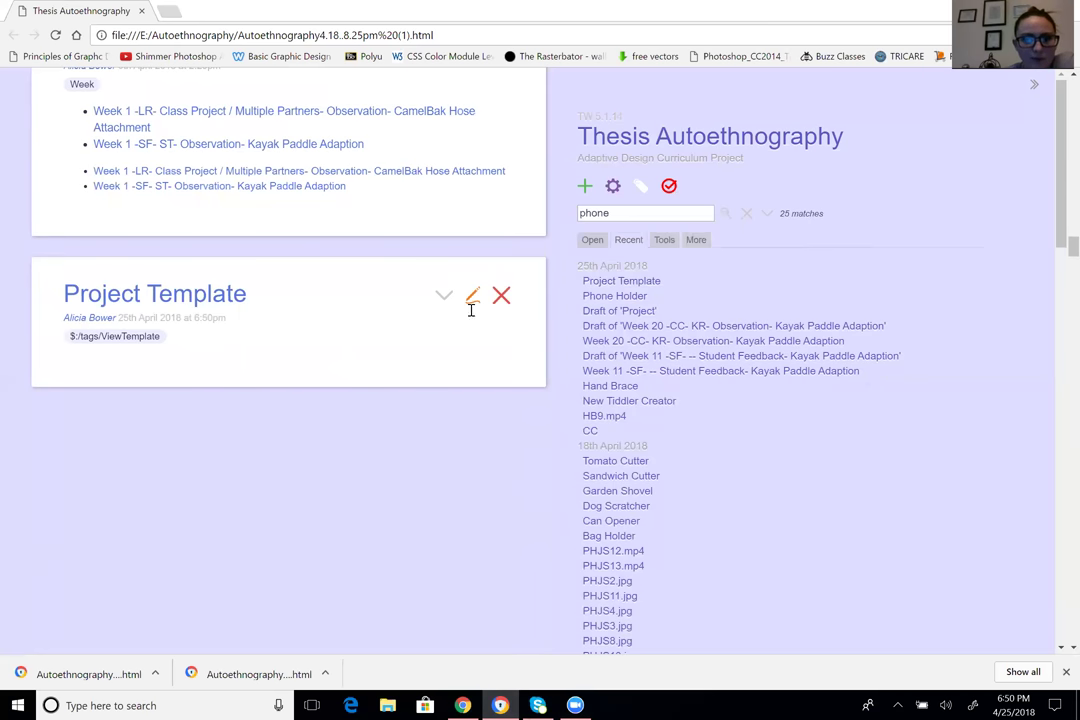
Reopen Project Template for editing and remove the Phone Holder value and everything after it from the Picture filter line
{"action": "scroll", "coordinate": [467, 292], "scroll_direction": "down", "scroll_amount": 1}
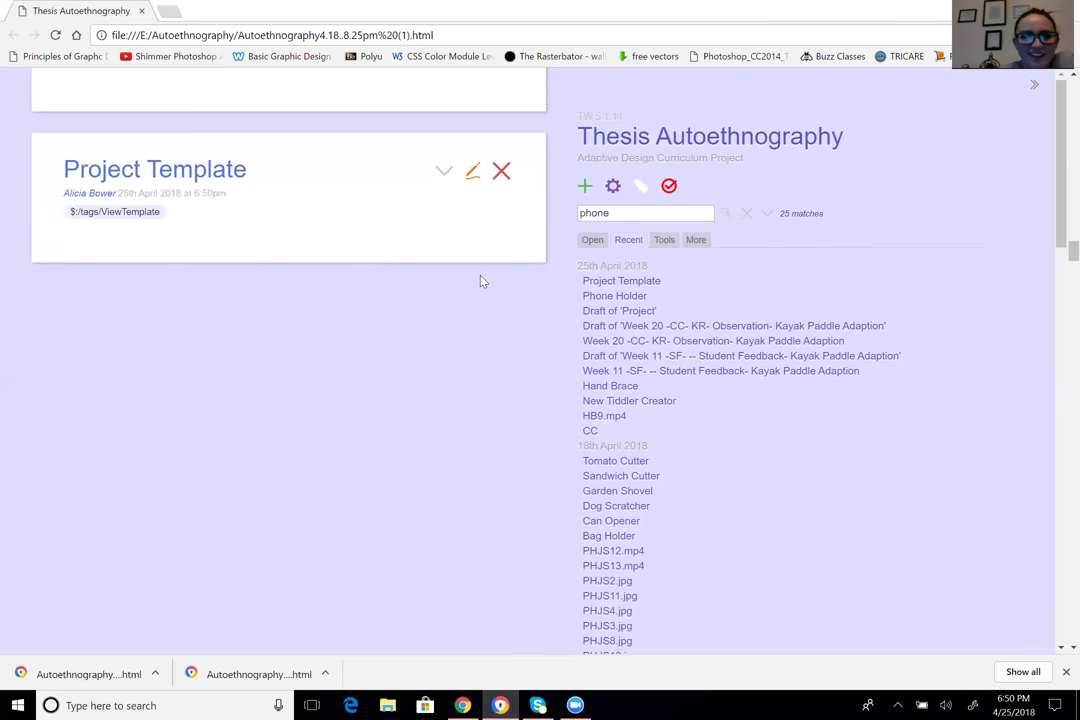
{"action": "scroll", "coordinate": [378, 367], "scroll_direction": "up", "scroll_amount": 1}
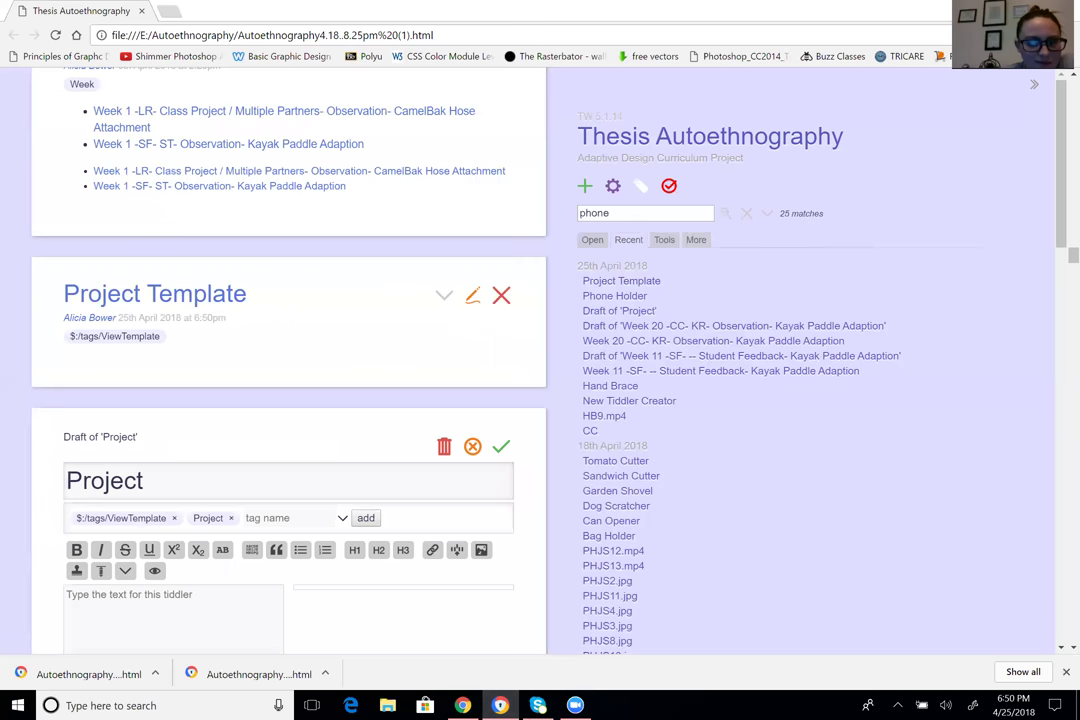
{"action": "scroll", "coordinate": [288, 360], "scroll_direction": "down", "scroll_amount": 2}
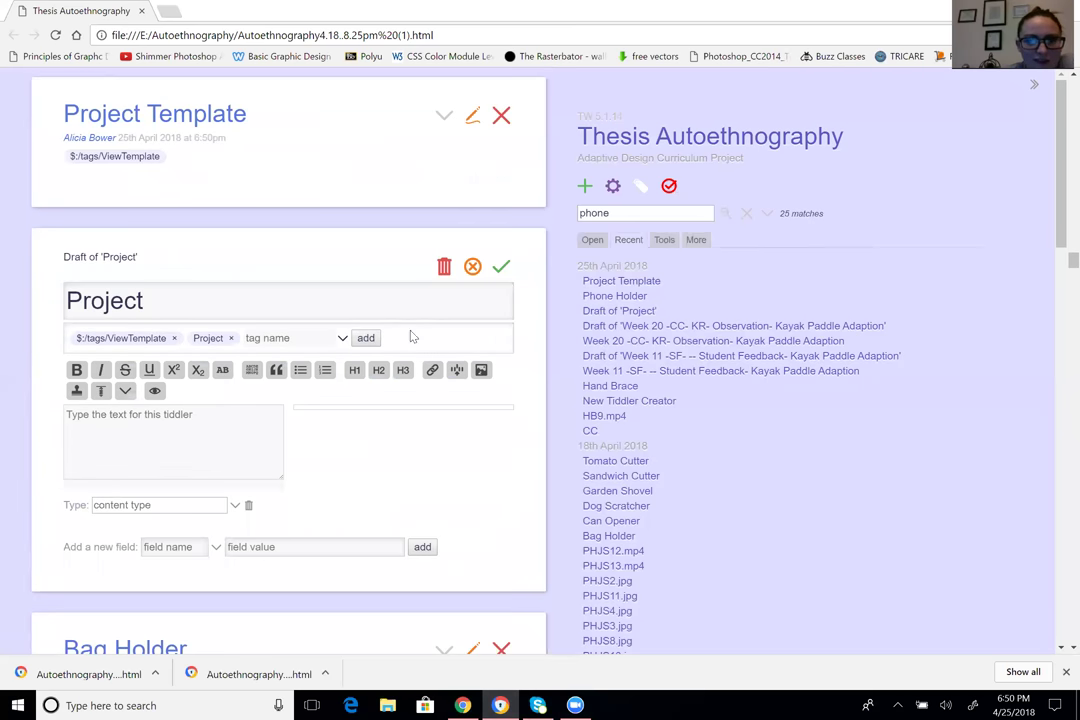
{"action": "scroll", "coordinate": [410, 337], "scroll_direction": "up", "scroll_amount": 1}
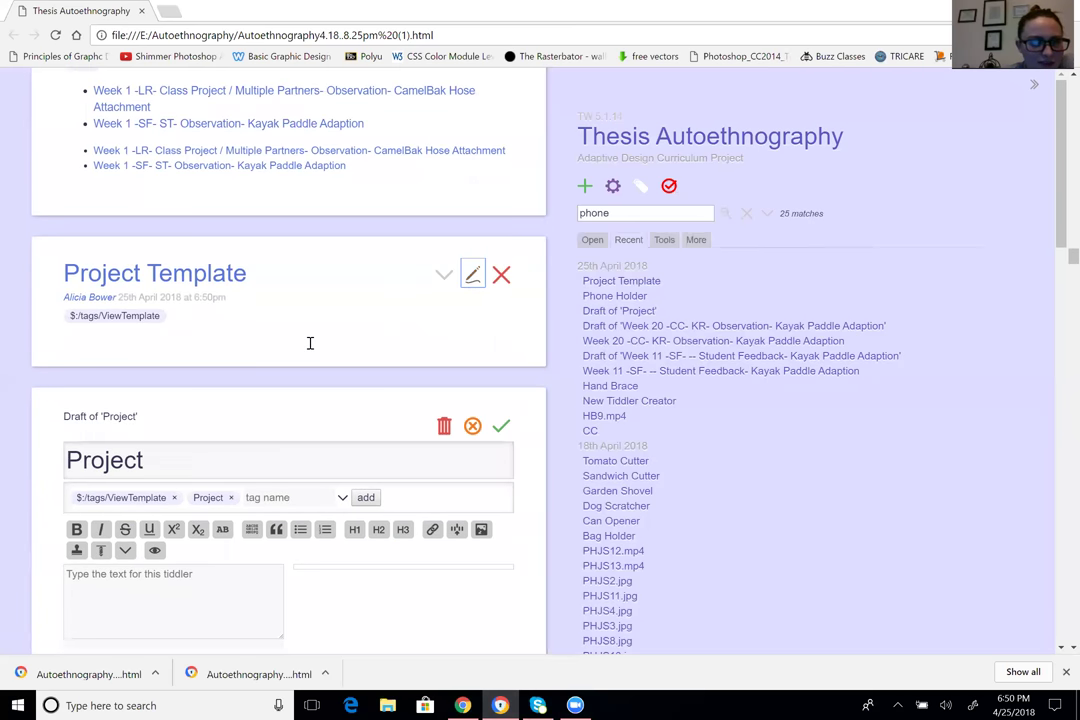
{"action": "left_click", "coordinate": [473, 274]}
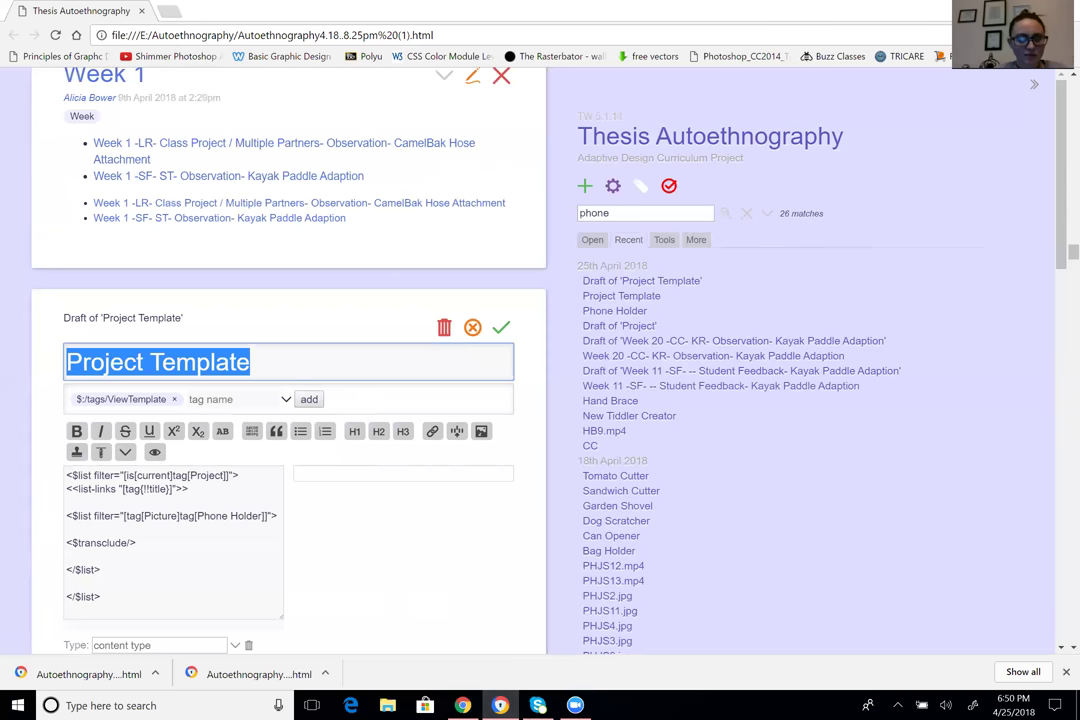
{"action": "left_click_drag", "start_coordinate": [197, 515], "coordinate": [263, 515]}
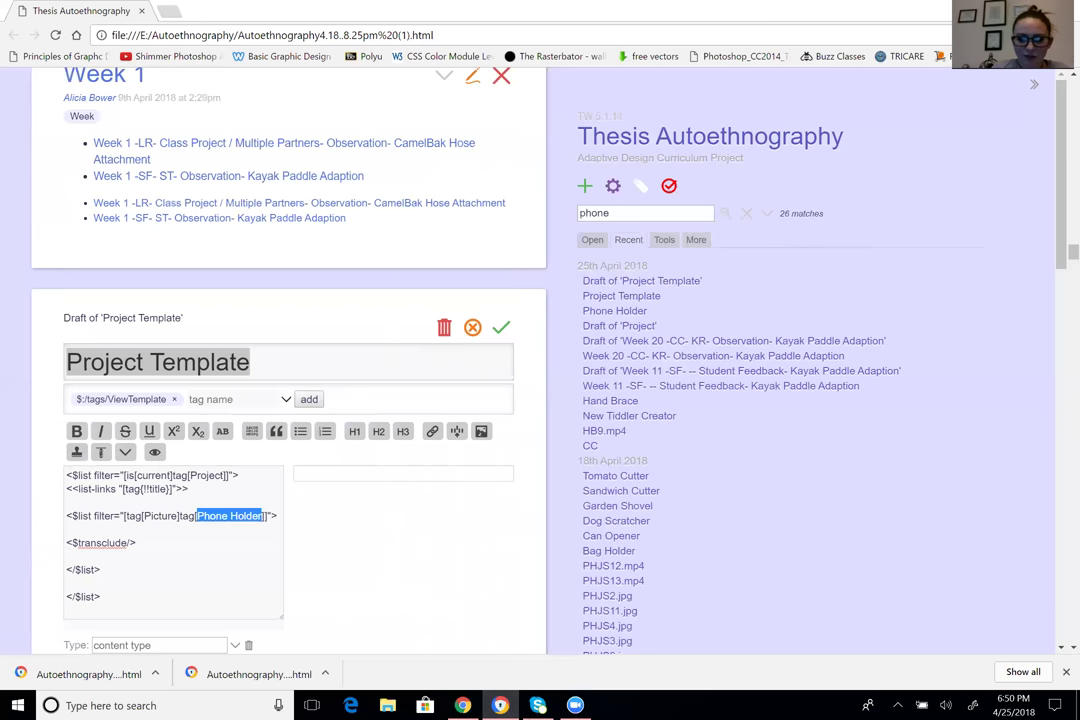
{"action": "type", "text": "{##"}
{"action": "key", "text": "BackSpace"}
{"action": "key", "text": "BackSpace"}
{"action": "key", "text": "BackSpace"}
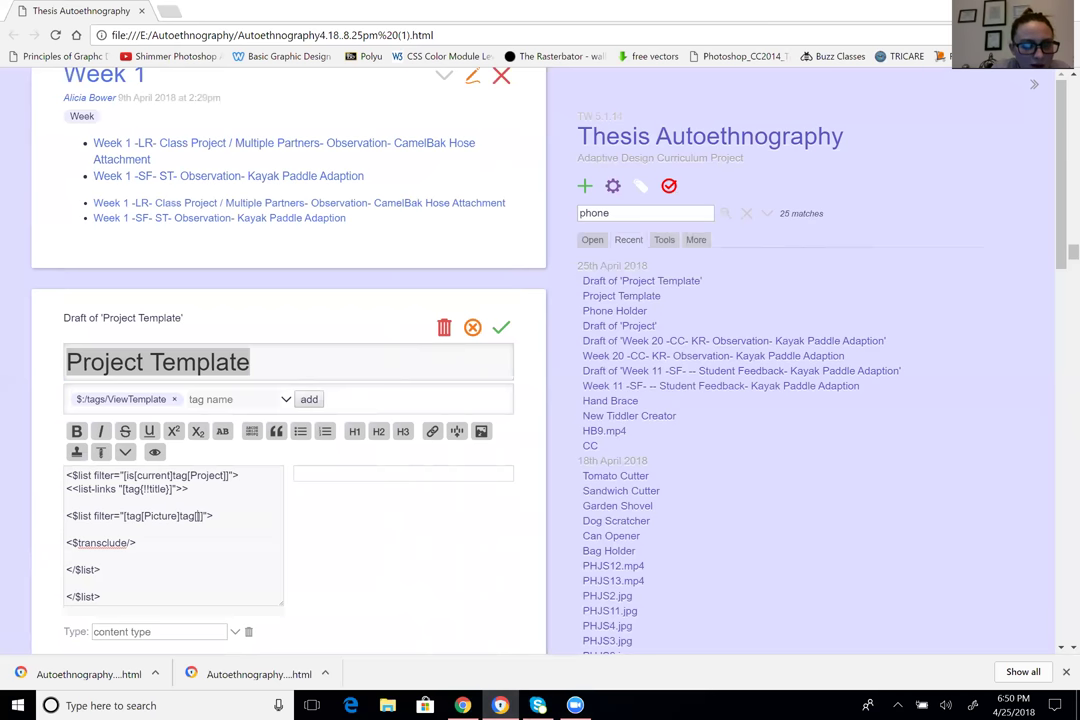
{"action": "key", "text": "Delete"}
{"action": "key", "text": "Delete"}
{"action": "key", "text": "Delete"}
{"action": "key", "text": "Delete"}
{"action": "key", "text": "BackSpace"}
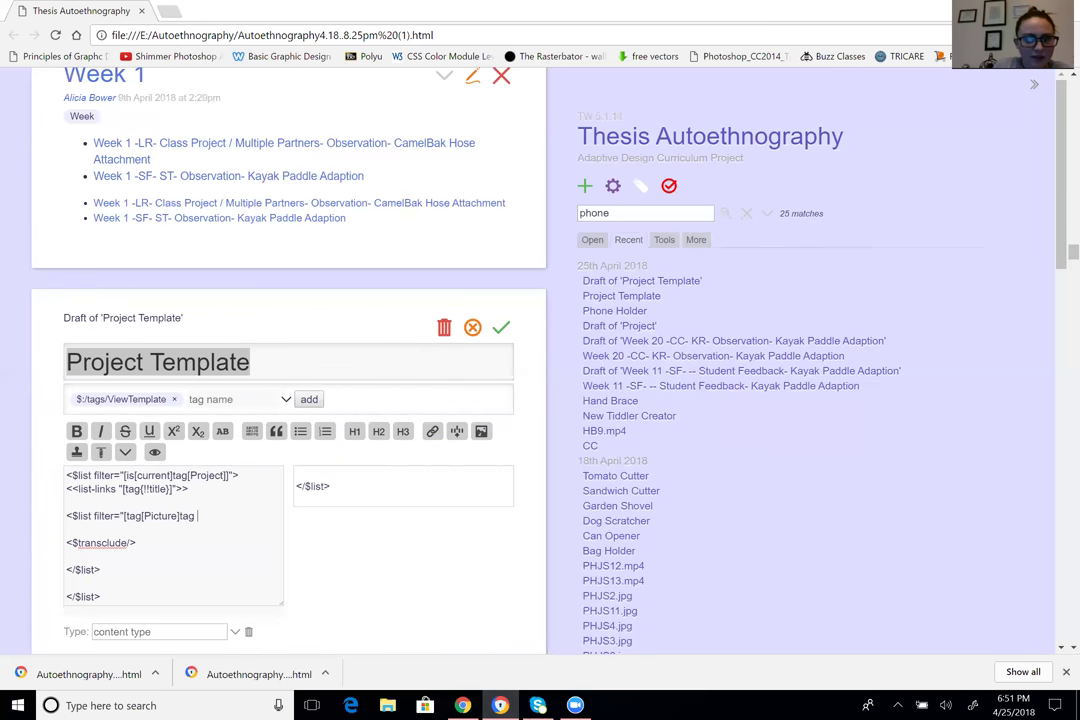
Complete the Picture filter line as <$list filter="[tag[Picture]tag{!!title}]"> and save Project Template
{"action": "type", "text": "[Picture]tag{"}
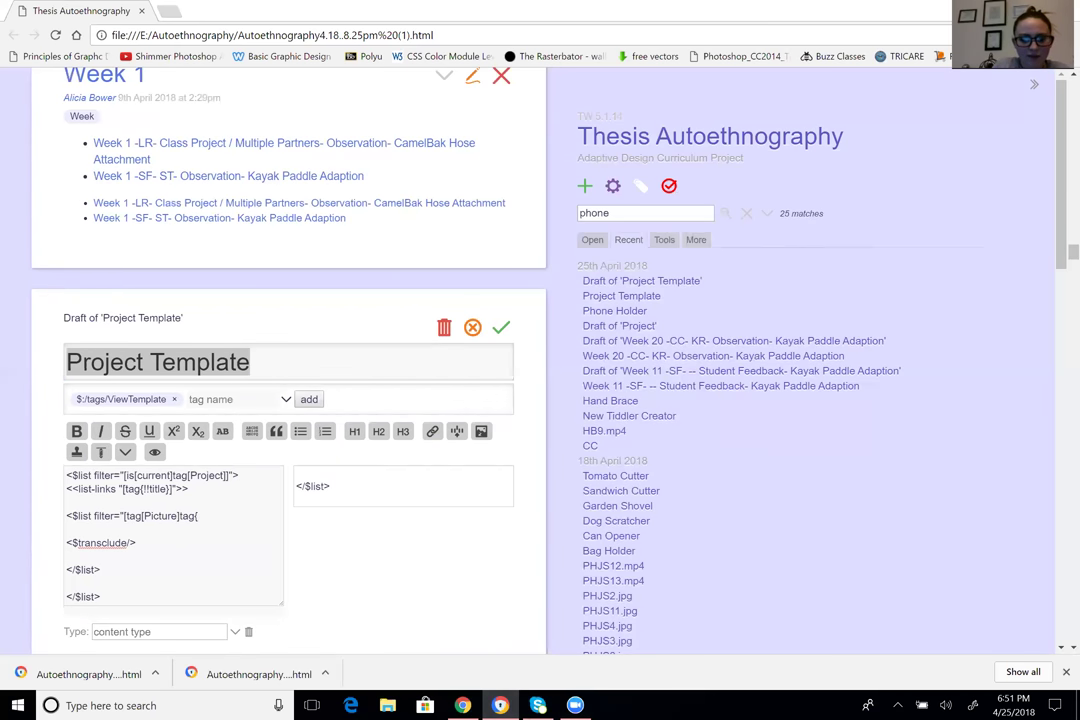
{"action": "type", "text": "!!title"}
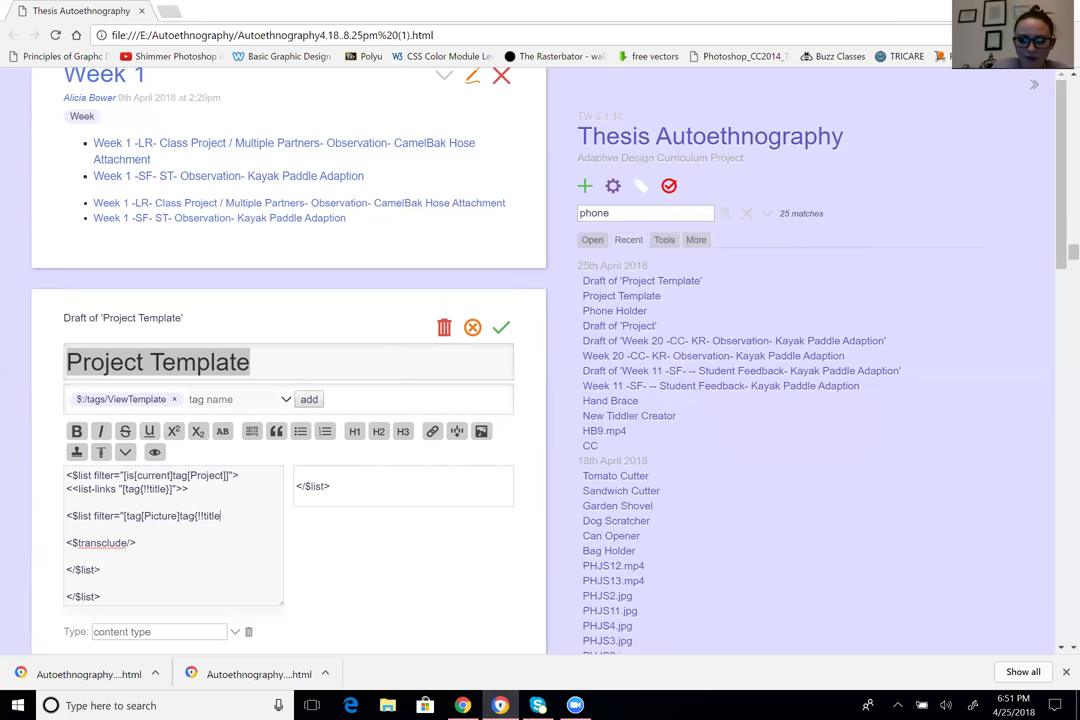
{"action": "type", "text": "}]"}
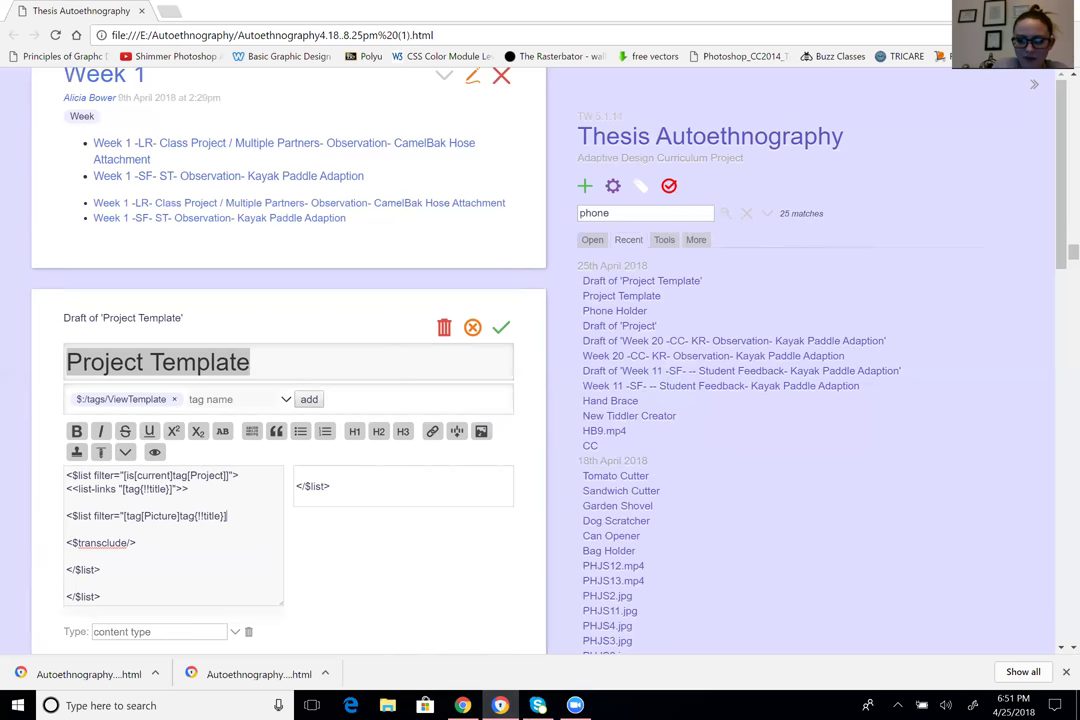
{"action": "type", "text": "\">"}
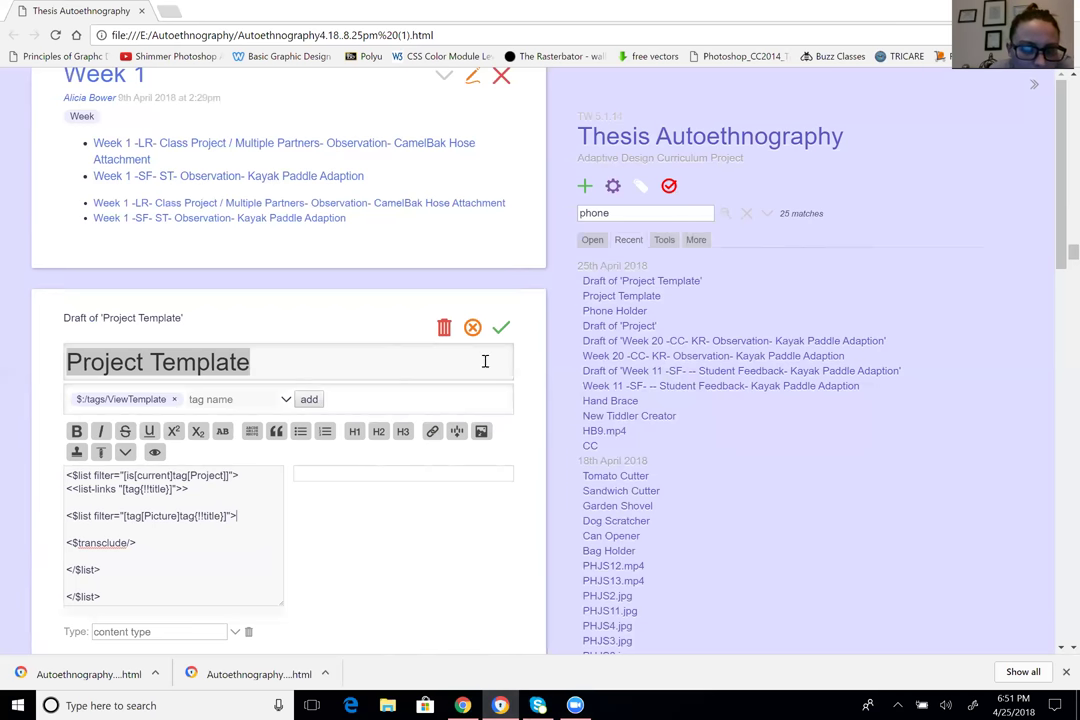
{"action": "left_click", "coordinate": [502, 329]}
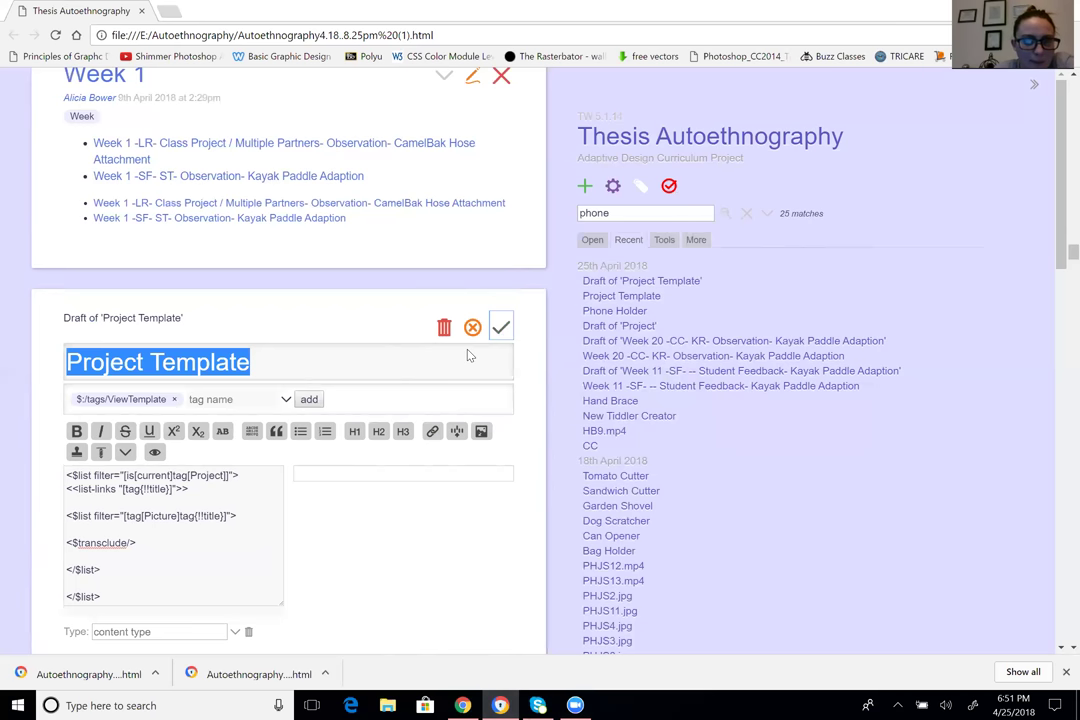
{"action": "key", "text": "ctrl+Return"}
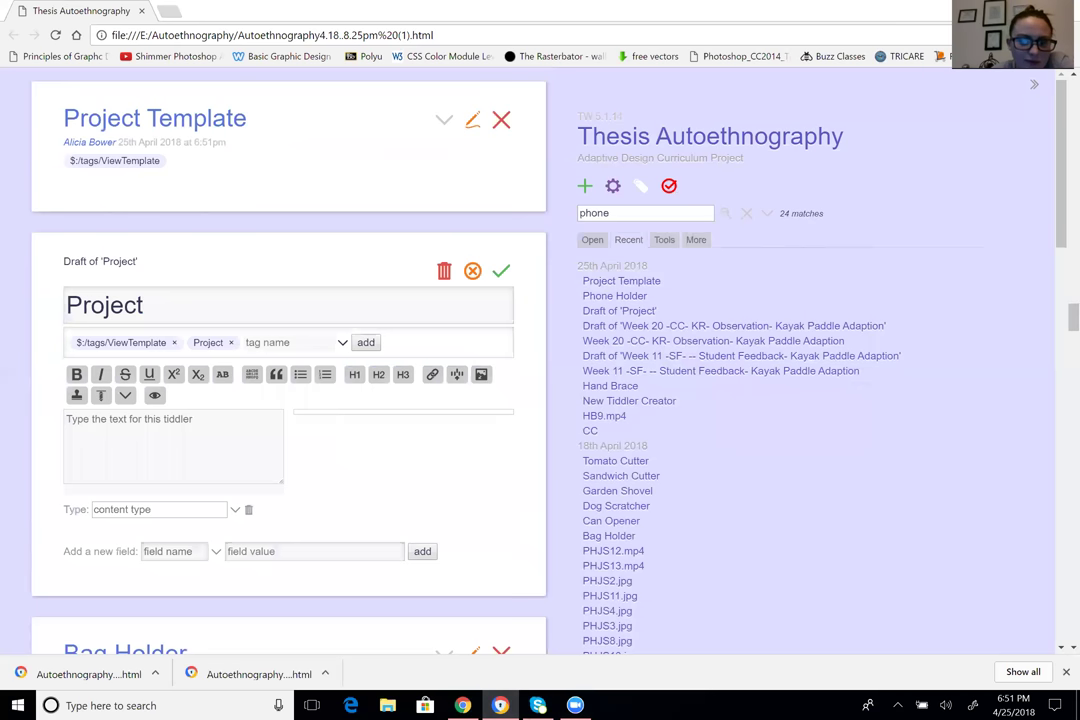
Open the Phone Holder tiddler for editing and save it again
{"action": "scroll", "coordinate": [410, 342], "scroll_direction": "up", "scroll_amount": 2}
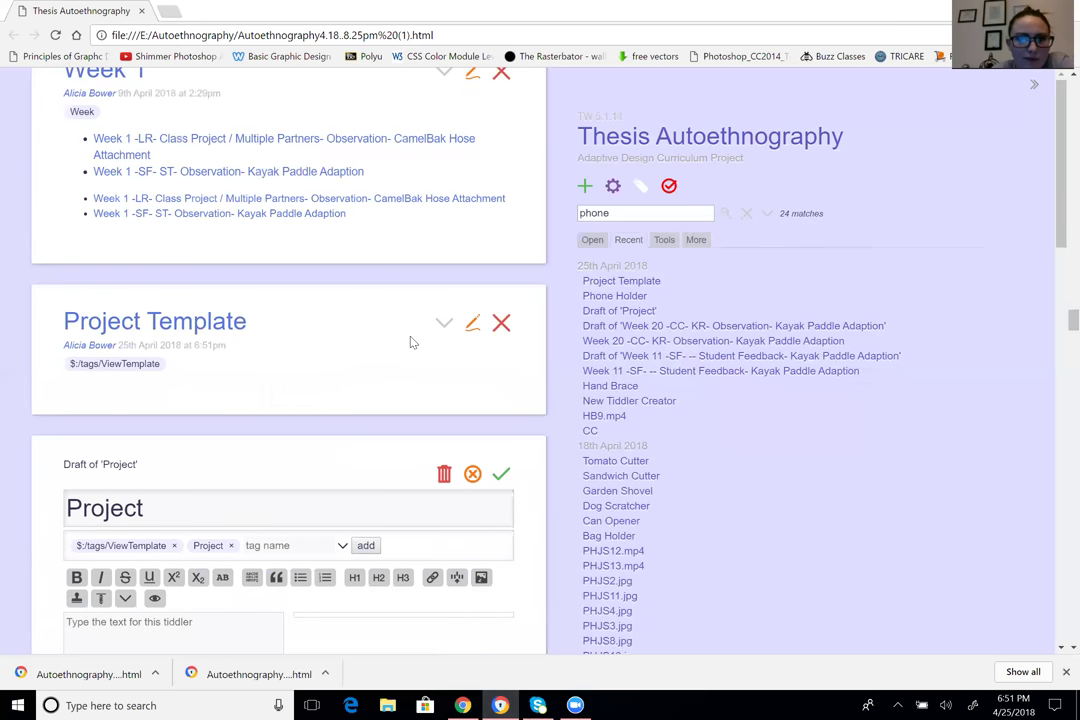
{"action": "scroll", "coordinate": [410, 342], "scroll_direction": "up", "scroll_amount": 10}
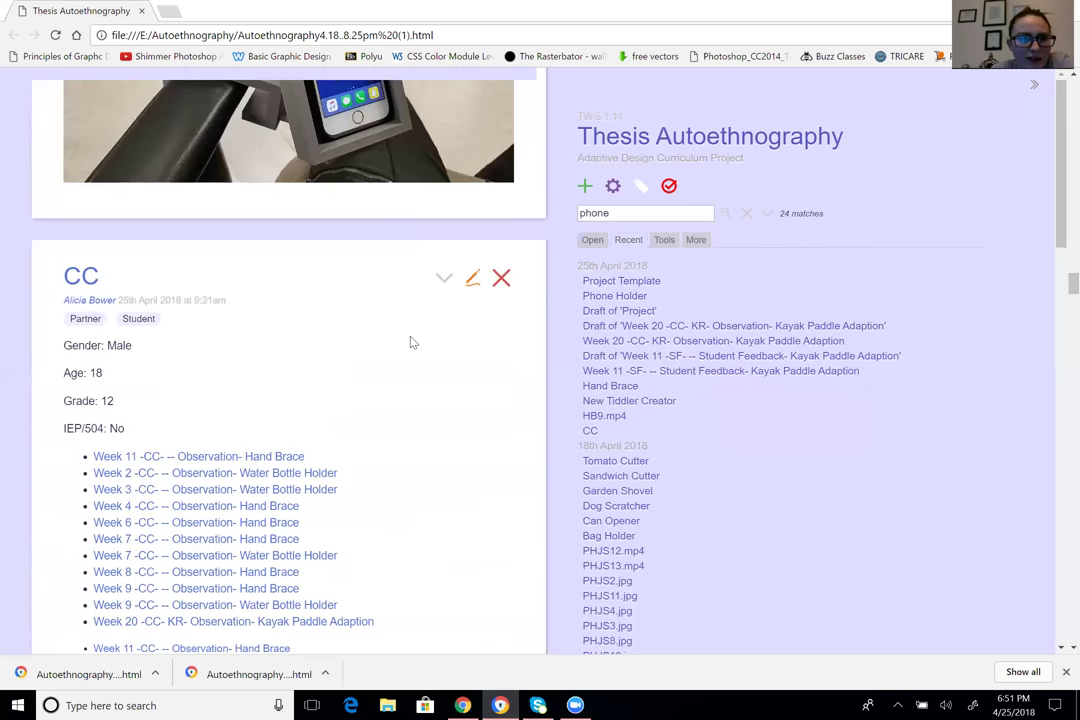
{"action": "scroll", "coordinate": [410, 342], "scroll_direction": "up", "scroll_amount": 15}
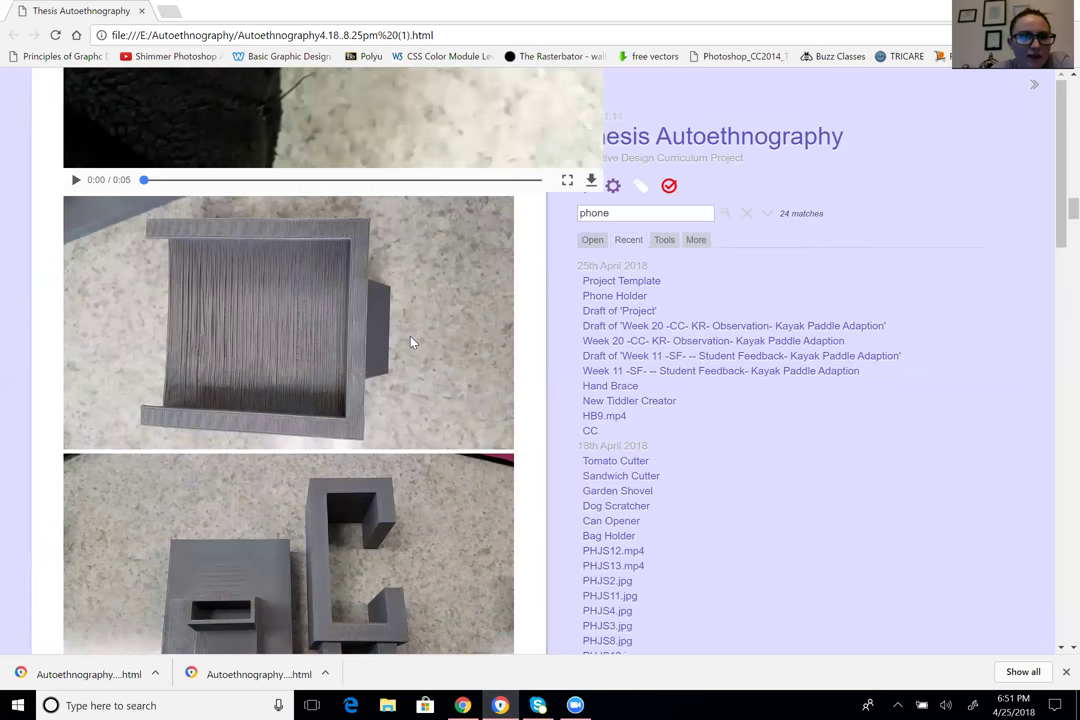
{"action": "scroll", "coordinate": [410, 342], "scroll_direction": "up", "scroll_amount": 2}
{"action": "scroll", "coordinate": [410, 342], "scroll_direction": "up", "scroll_amount": 8}
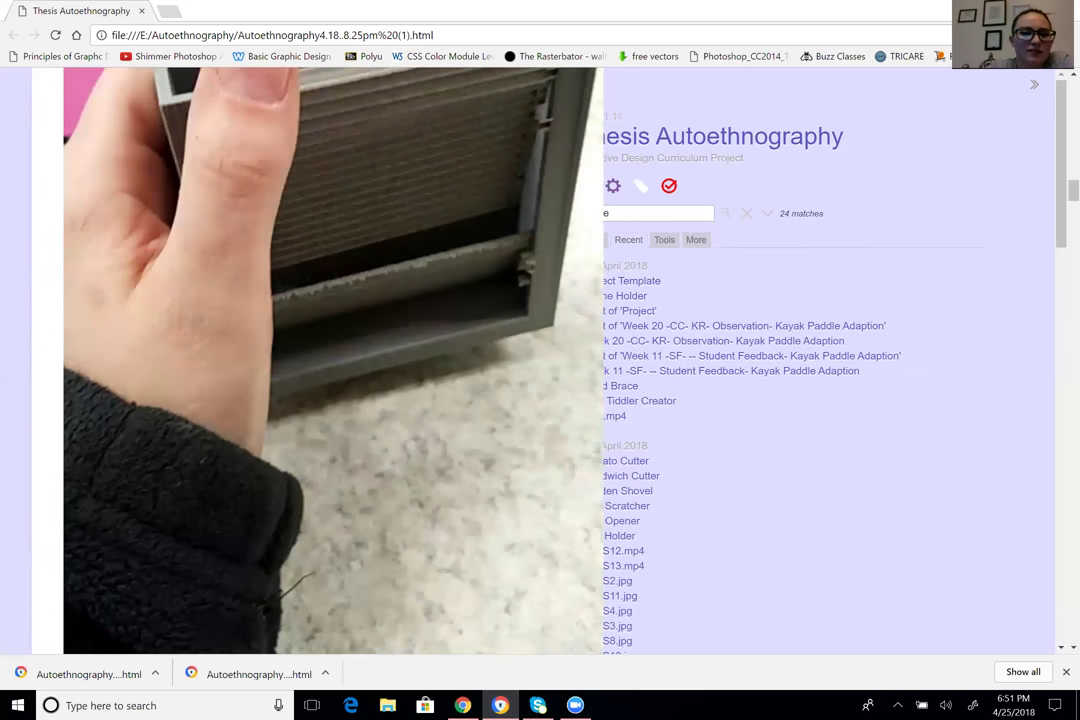
{"action": "scroll", "coordinate": [410, 342], "scroll_direction": "up", "scroll_amount": 10}
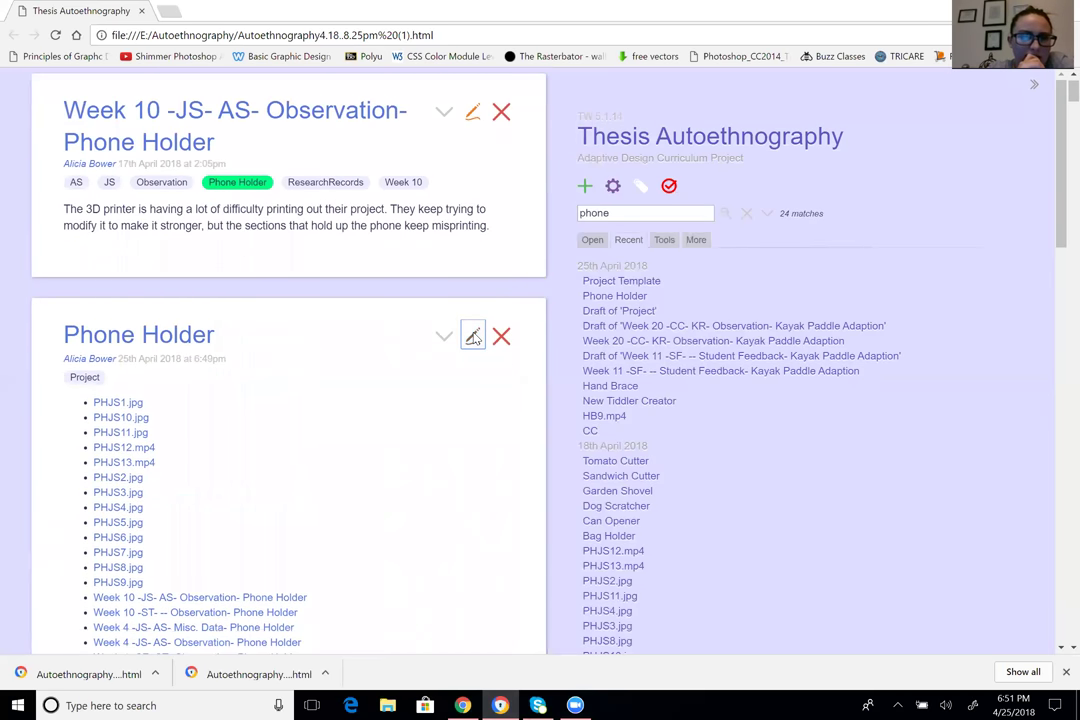
{"action": "left_click", "coordinate": [473, 337]}
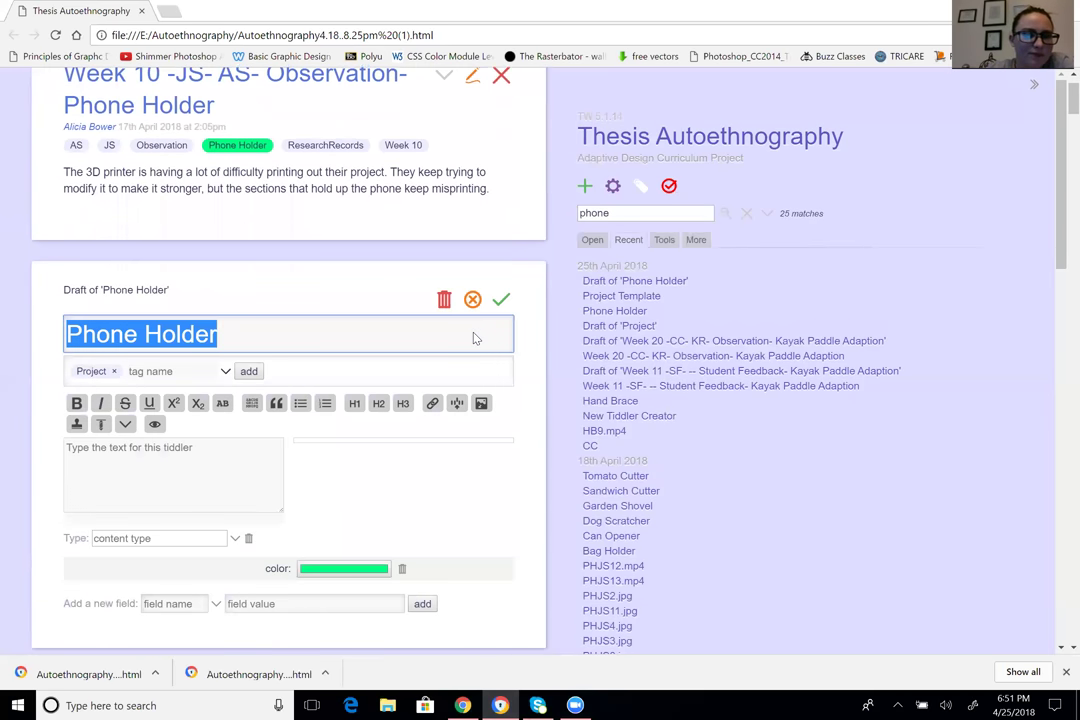
{"action": "left_click", "coordinate": [502, 298]}
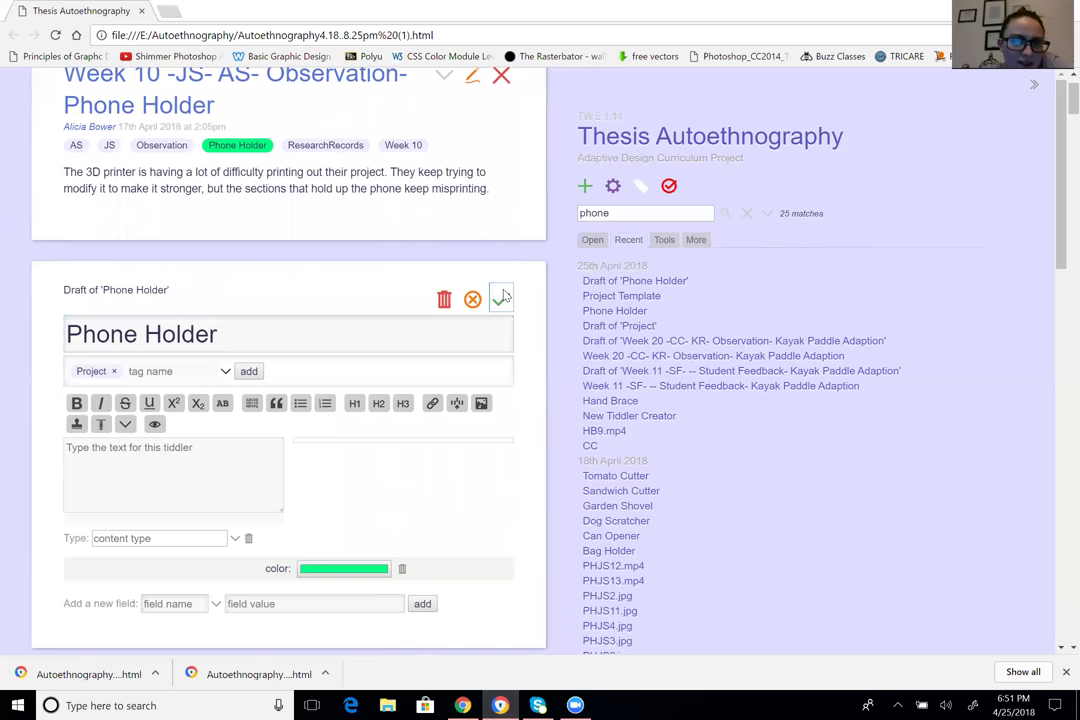
{"action": "left_click", "coordinate": [503, 297]}
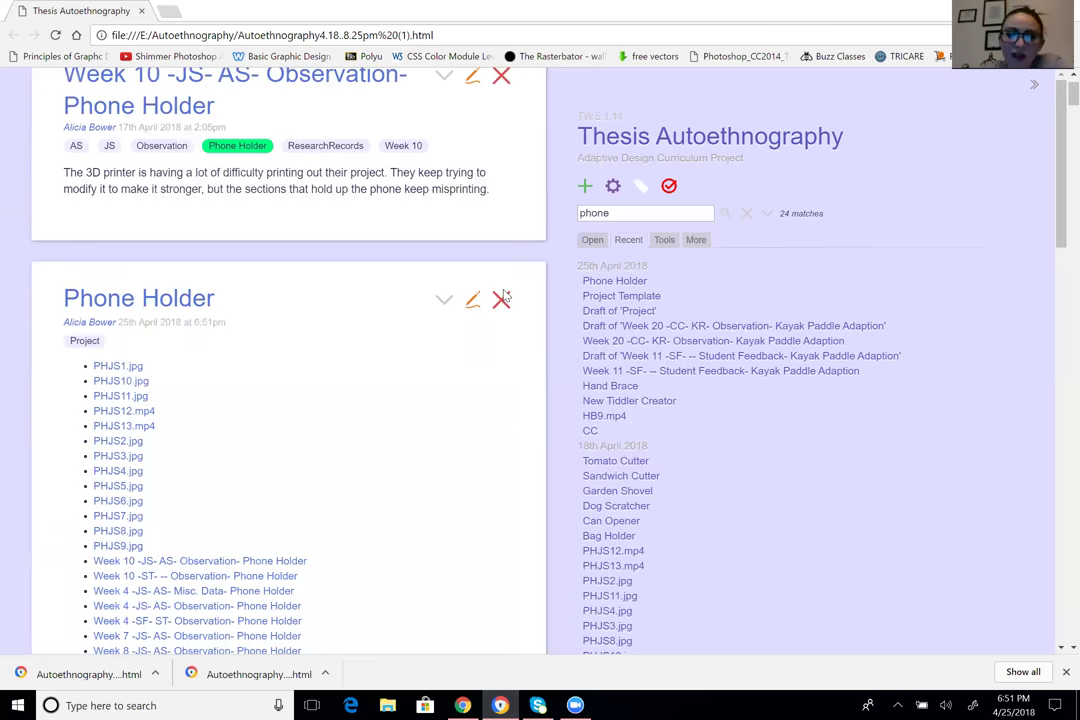
Review the Phone Holder tiddler's list of tagged entries and the project pictures shown beneath it
{"action": "scroll", "coordinate": [507, 296], "scroll_direction": "up", "scroll_amount": 1}
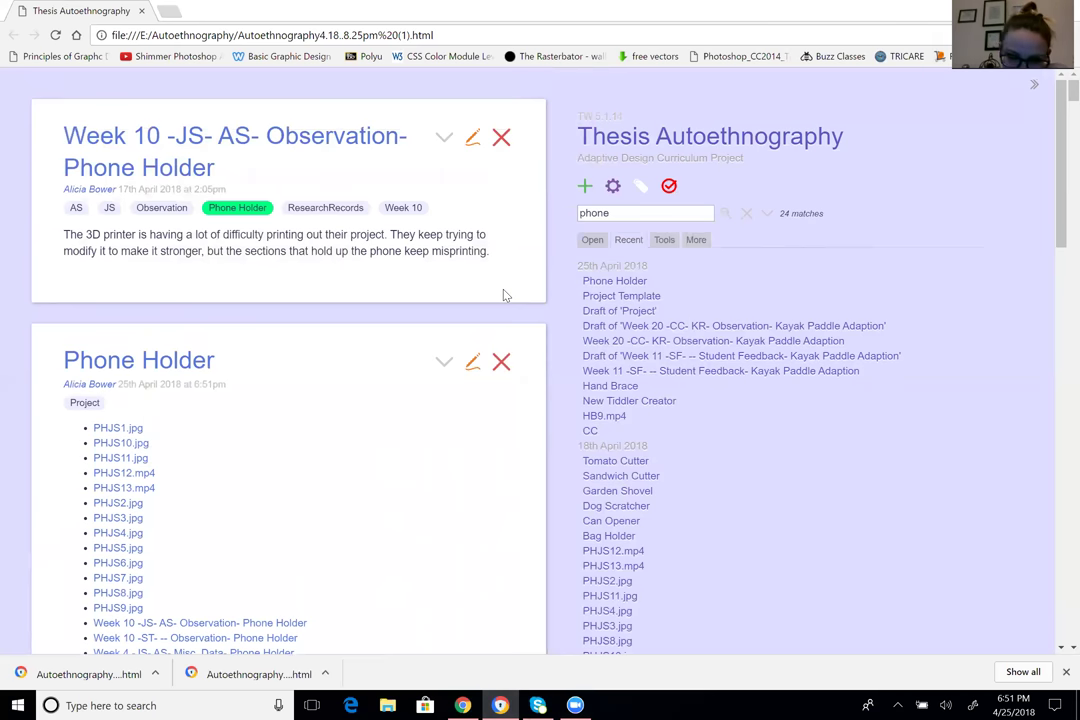
{"action": "scroll", "coordinate": [505, 295], "scroll_direction": "down", "scroll_amount": 4}
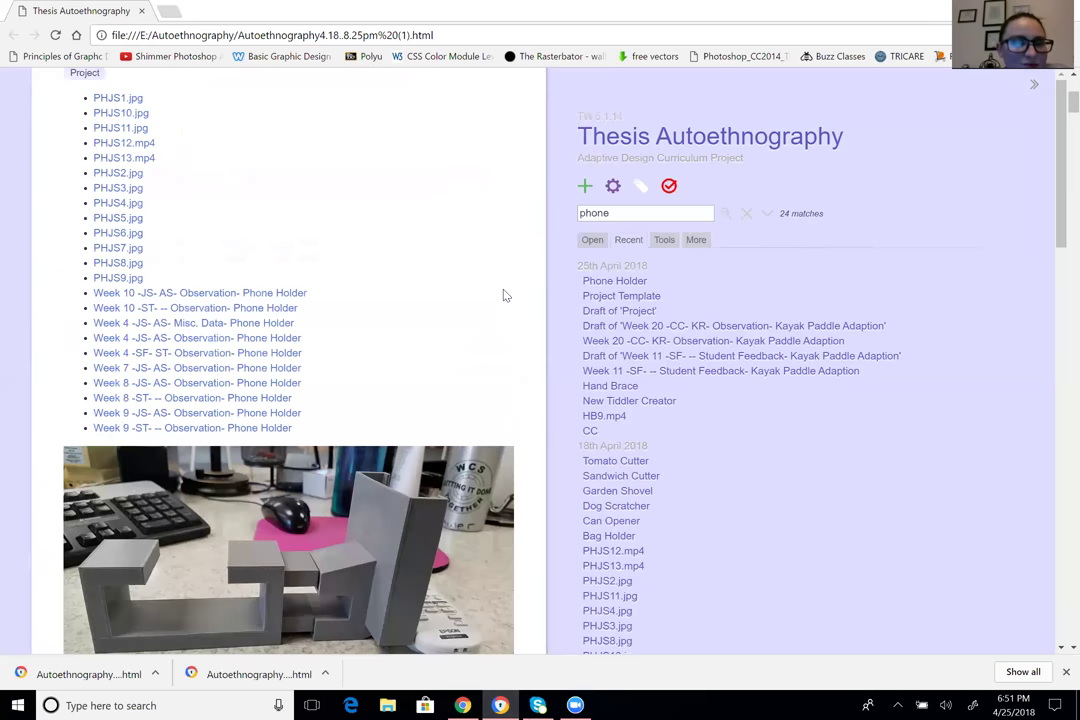
{"action": "scroll", "coordinate": [505, 295], "scroll_direction": "down", "scroll_amount": 3}
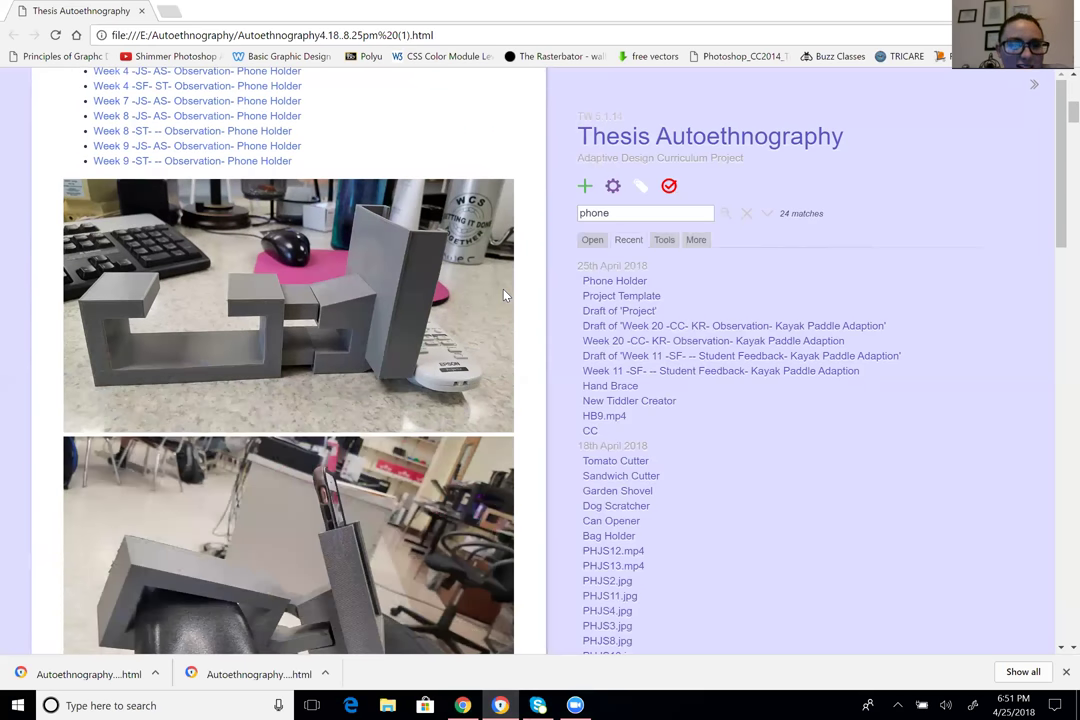
{"action": "scroll", "coordinate": [505, 295], "scroll_direction": "up", "scroll_amount": 4}
{"action": "scroll", "coordinate": [505, 295], "scroll_direction": "up", "scroll_amount": 1}
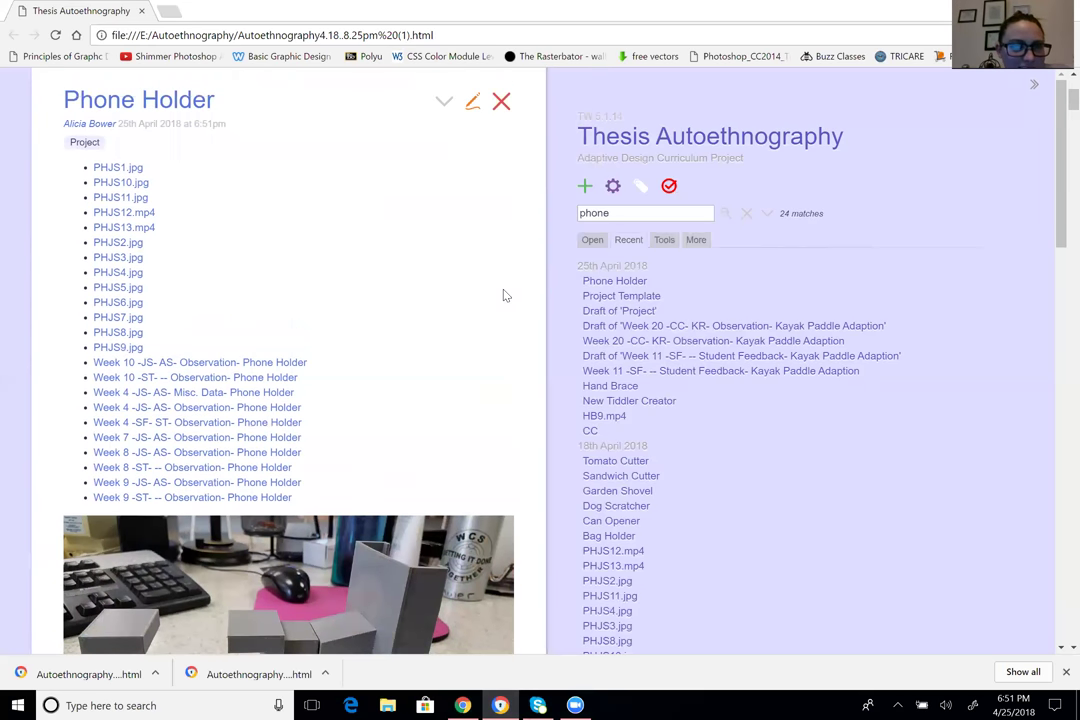
{"action": "scroll", "coordinate": [505, 295], "scroll_direction": "down", "scroll_amount": 2}
{"action": "scroll", "coordinate": [505, 295], "scroll_direction": "down", "scroll_amount": 2}
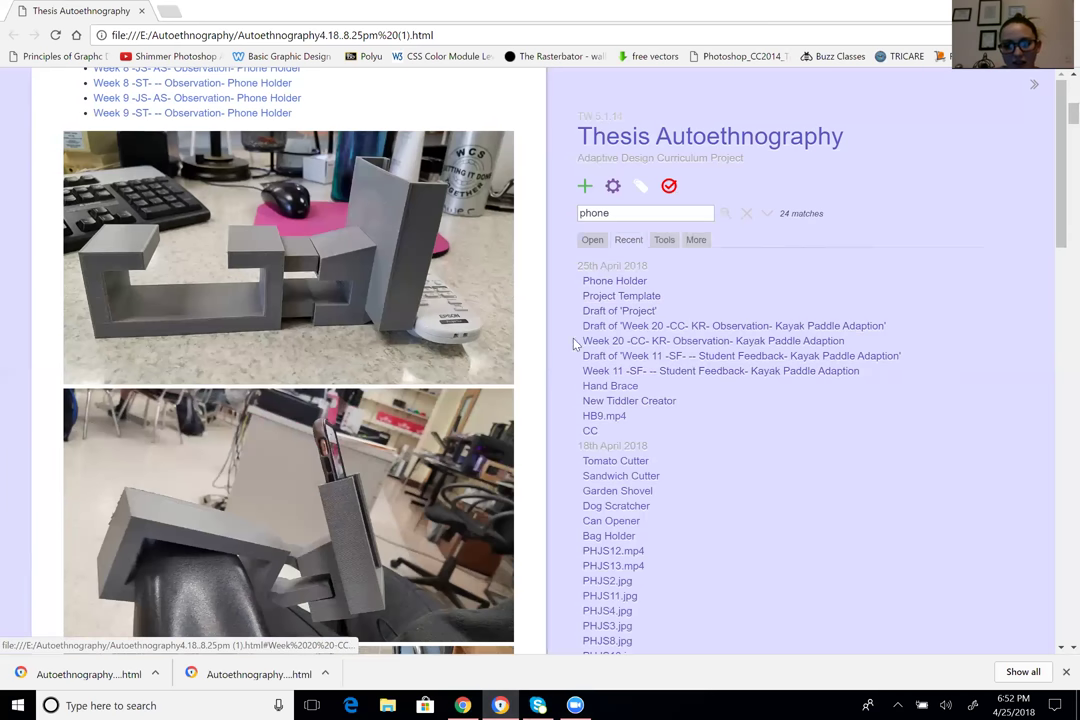
Search the wiki for "project", open the Project tiddler for editing and remove its $:/tags/ViewTemplate tag
{"action": "left_click", "coordinate": [636, 212]}
{"action": "key", "text": "ctrl+a"}
{"action": "type", "text": "project"}
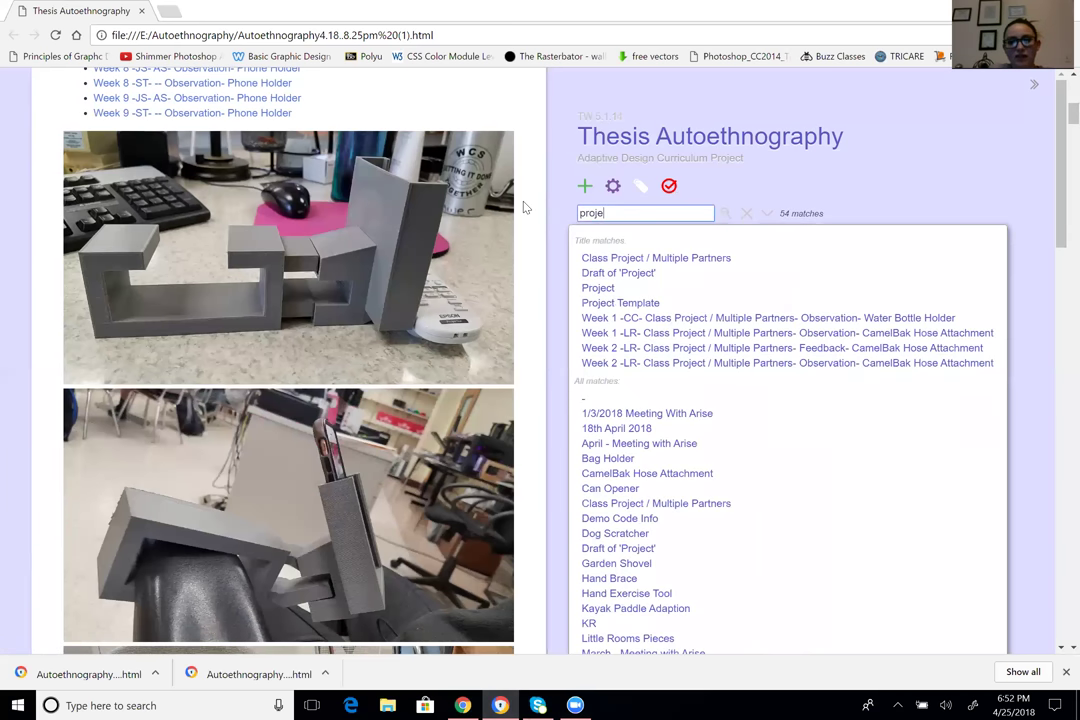
{"action": "left_click", "coordinate": [590, 288]}
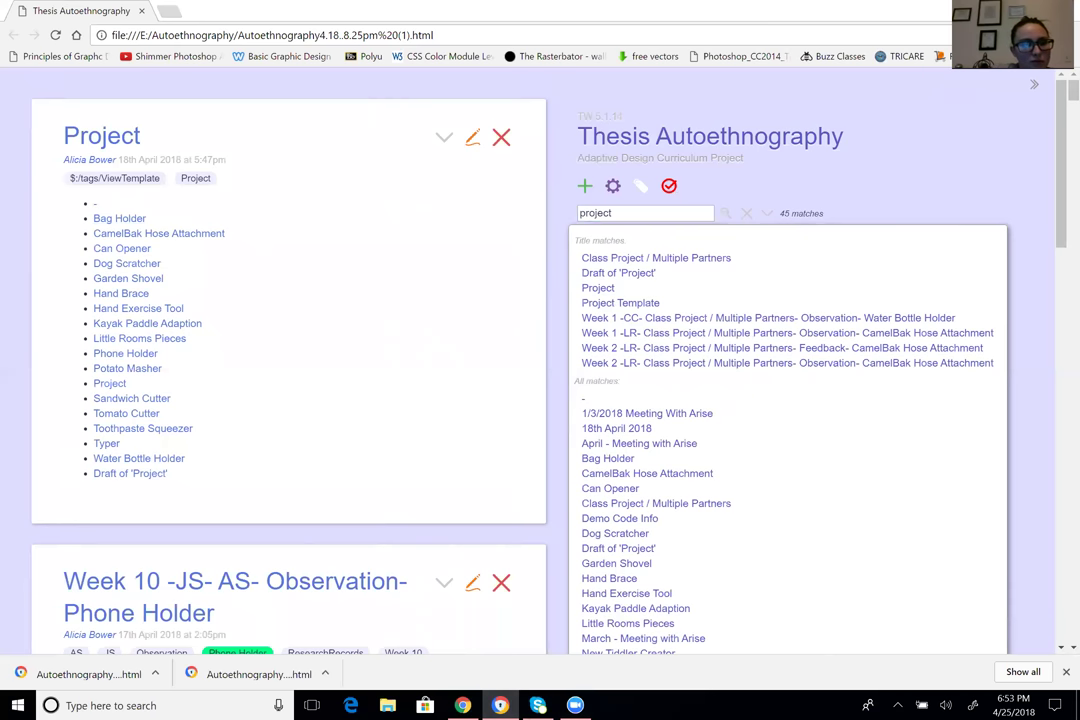
{"action": "left_click", "coordinate": [472, 143]}
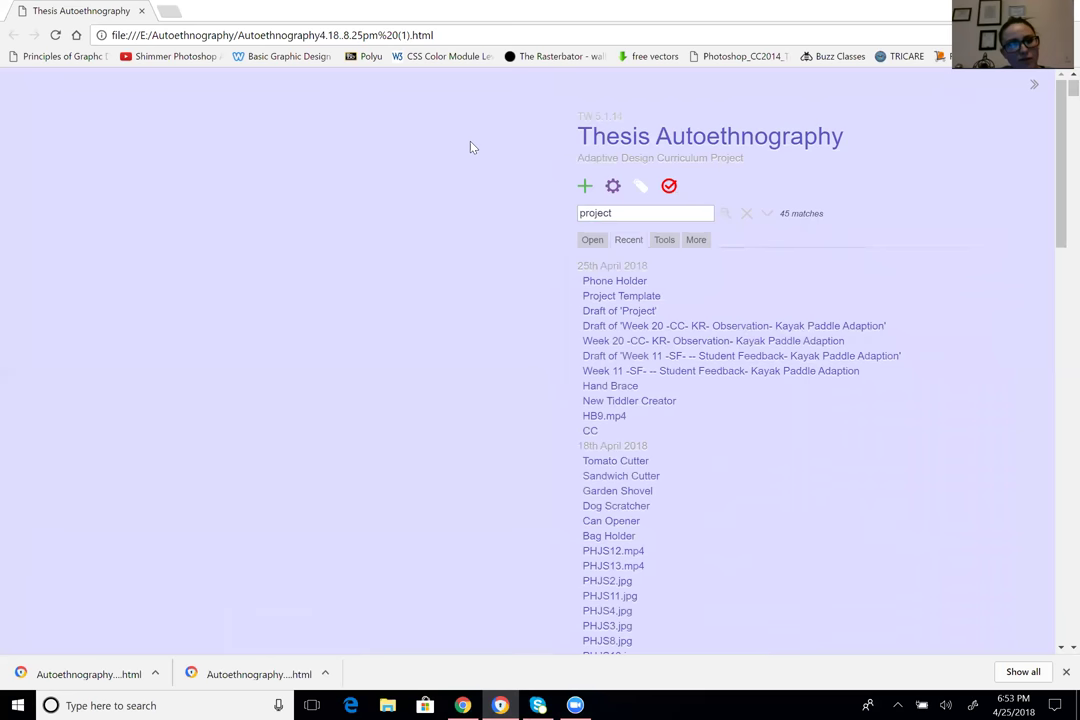
{"action": "scroll", "coordinate": [472, 147], "scroll_direction": "down", "scroll_amount": 5}
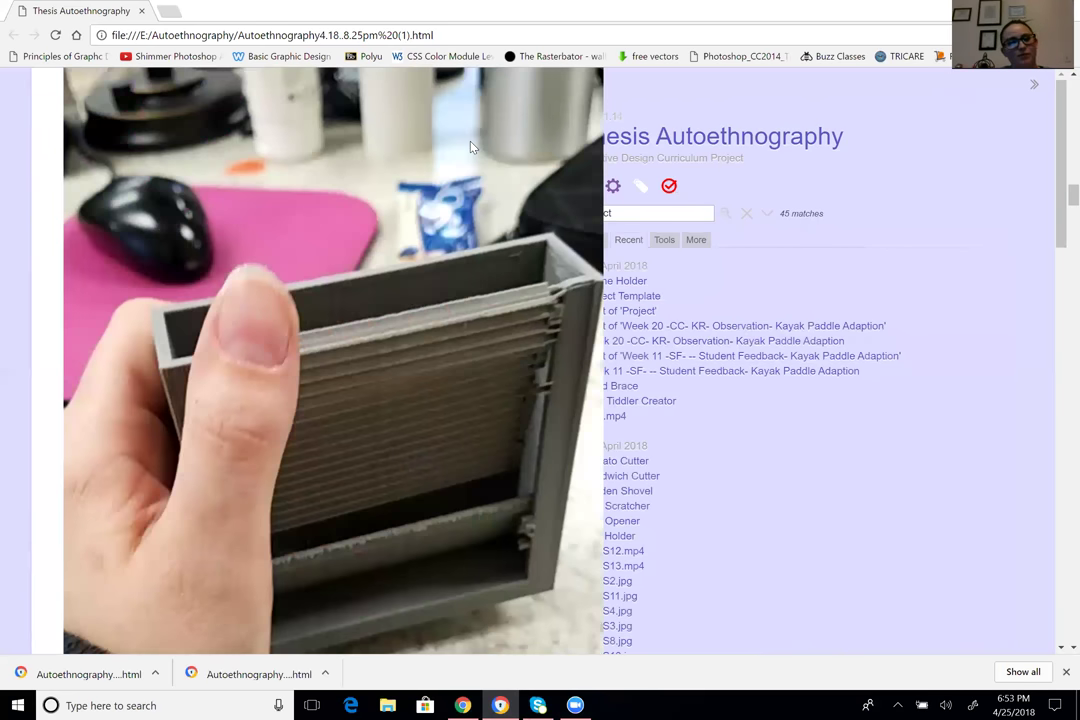
{"action": "scroll", "coordinate": [300, 360], "scroll_direction": "up", "scroll_amount": 15}
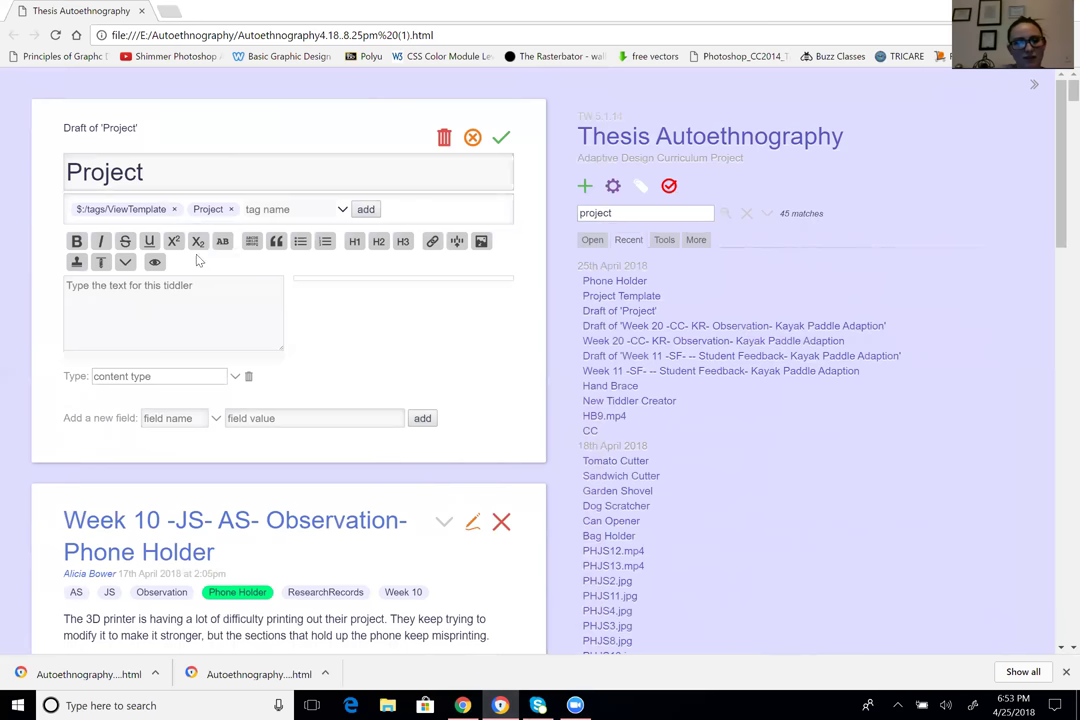
{"action": "left_click", "coordinate": [173, 210]}
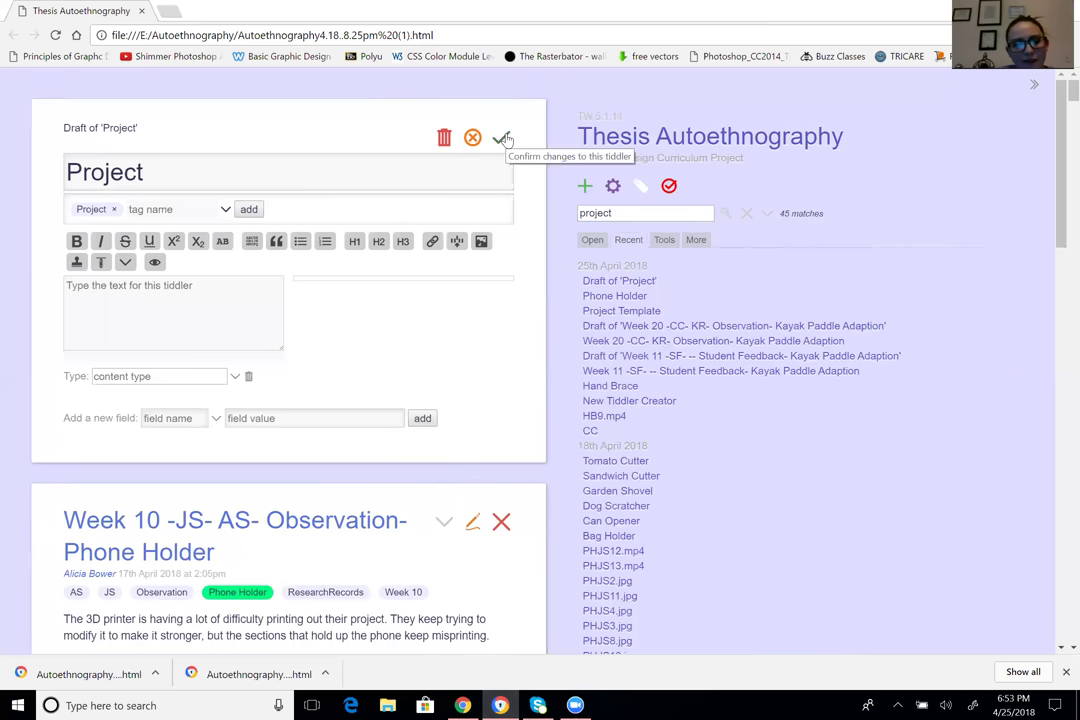
Rename the Project tiddler as "Project overview" and save it
{"action": "left_click", "coordinate": [357, 170]}
{"action": "type", "text": "b o"}
{"action": "key", "text": "BackSpace"}
{"action": "key", "text": "BackSpace"}
{"action": "key", "text": "BackSpace"}
{"action": "type", "text": "o"}
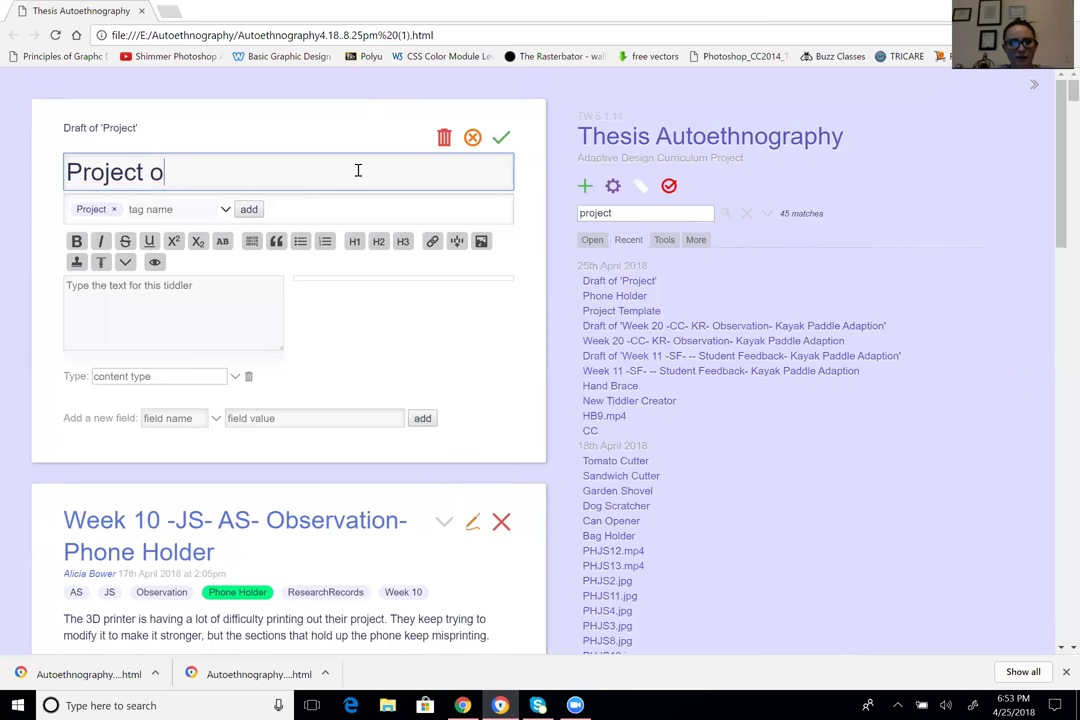
{"action": "type", "text": "verview"}
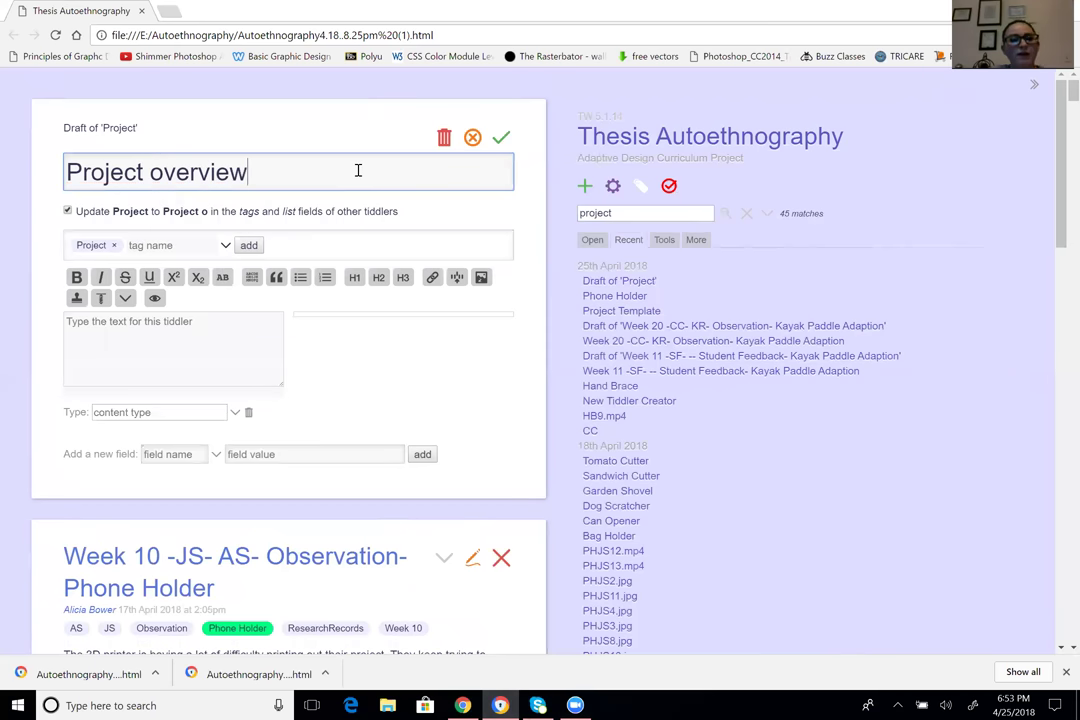
{"action": "left_click", "coordinate": [503, 137]}
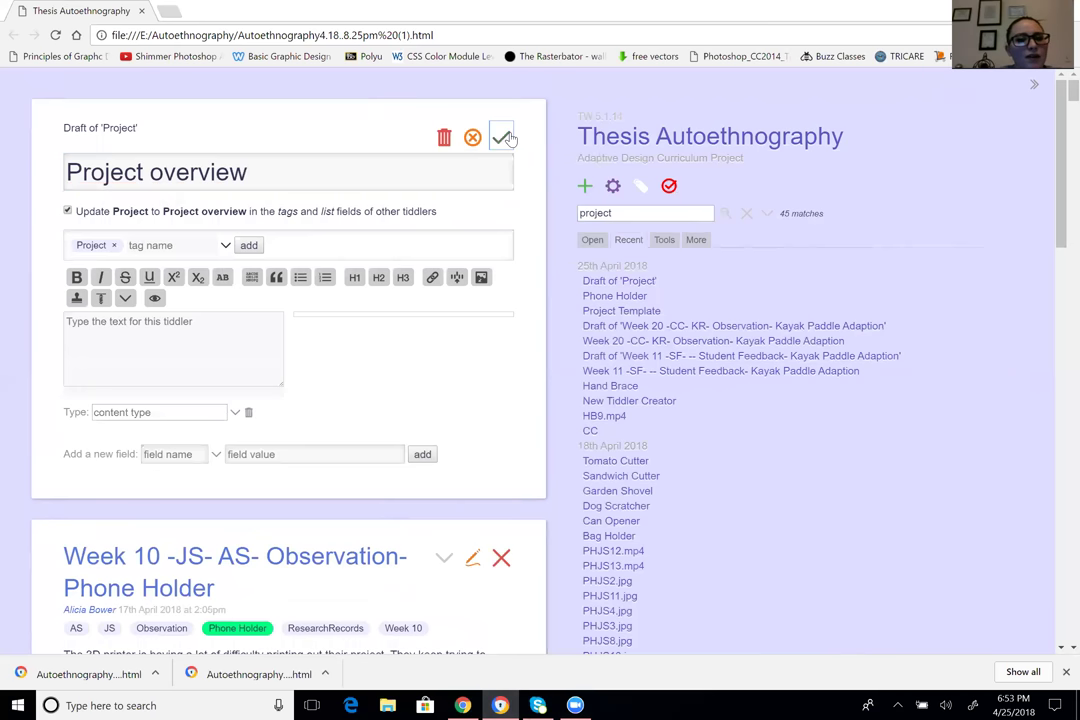
{"action": "left_click", "coordinate": [503, 137]}
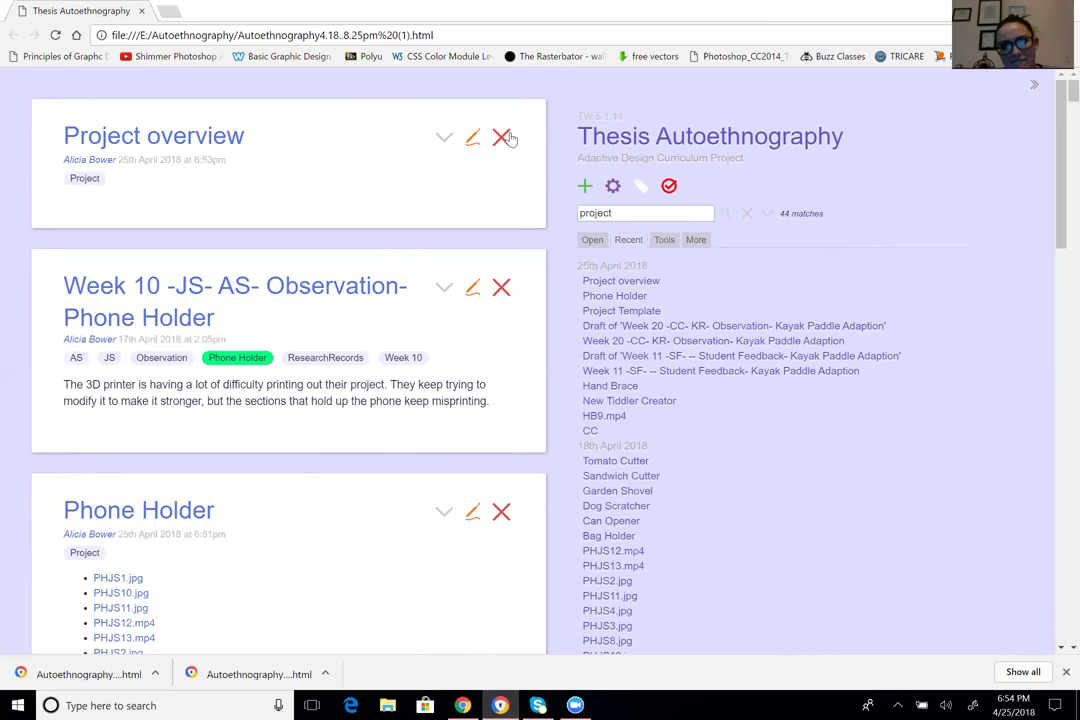
Reopen Project overview for editing, shorten its title to "Project" and save the tiddler
{"action": "left_click", "coordinate": [473, 140]}
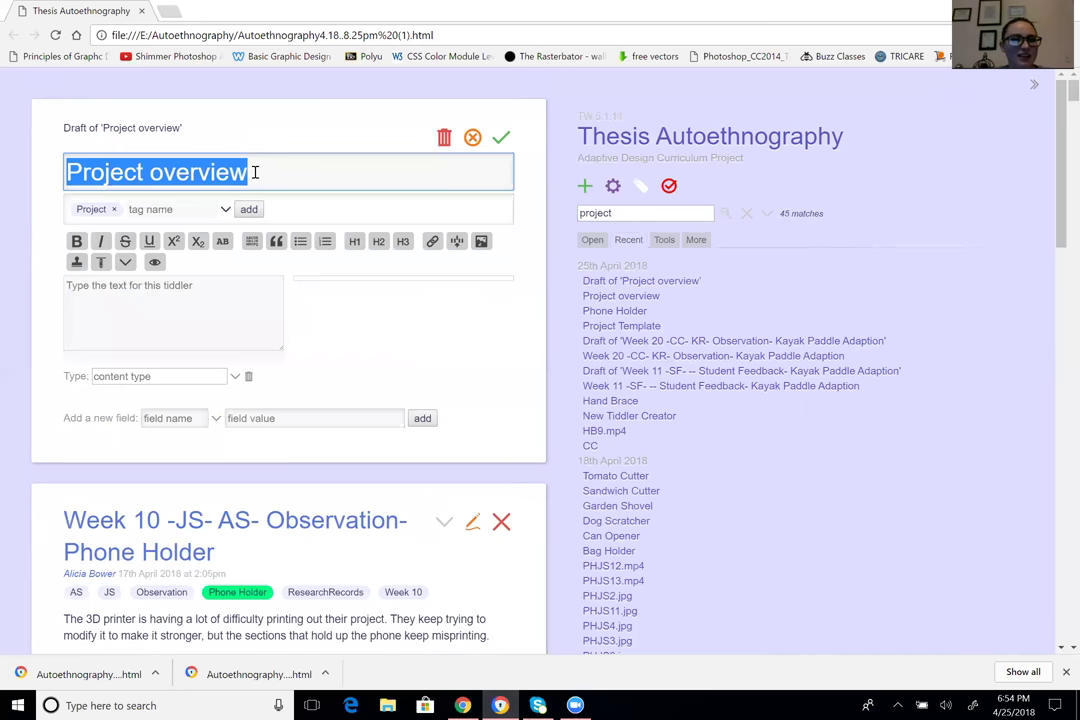
{"action": "left_click", "coordinate": [265, 166]}
{"action": "key", "text": "BackSpace"}
{"action": "key", "text": "BackSpace"}
{"action": "key", "text": "BackSpace"}
{"action": "key", "text": "BackSpace"}
{"action": "key", "text": "BackSpace"}
{"action": "key", "text": "BackSpace"}
{"action": "key", "text": "BackSpace"}
{"action": "key", "text": "BackSpace"}
{"action": "key", "text": "BackSpace"}
{"action": "left_click", "coordinate": [503, 138]}
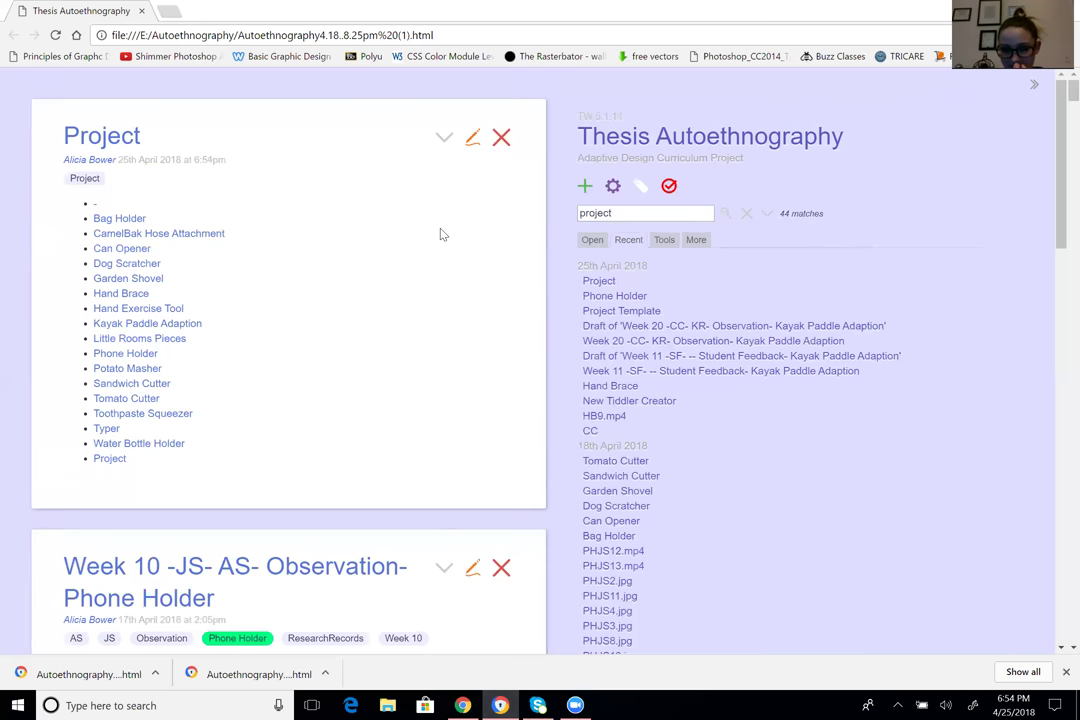
Open Garden Shovel from the Project tiddler's list, check its tagged entries and return to the Project list
{"action": "left_click", "coordinate": [115, 279]}
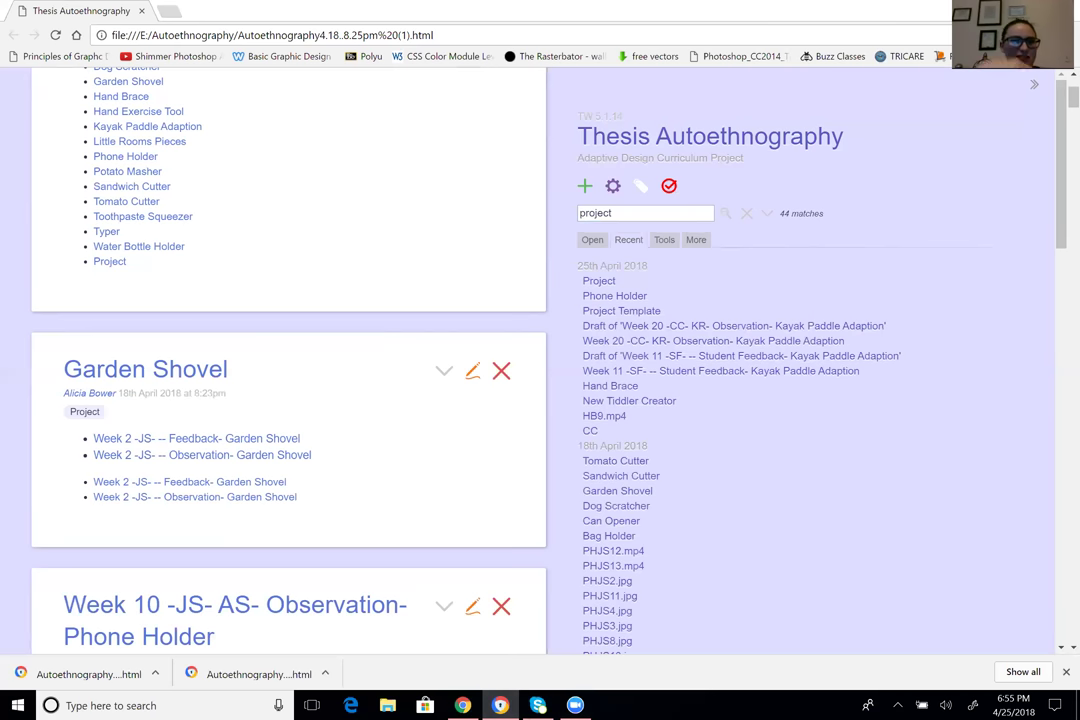
{"action": "scroll", "coordinate": [288, 360], "scroll_direction": "up", "scroll_amount": 2}
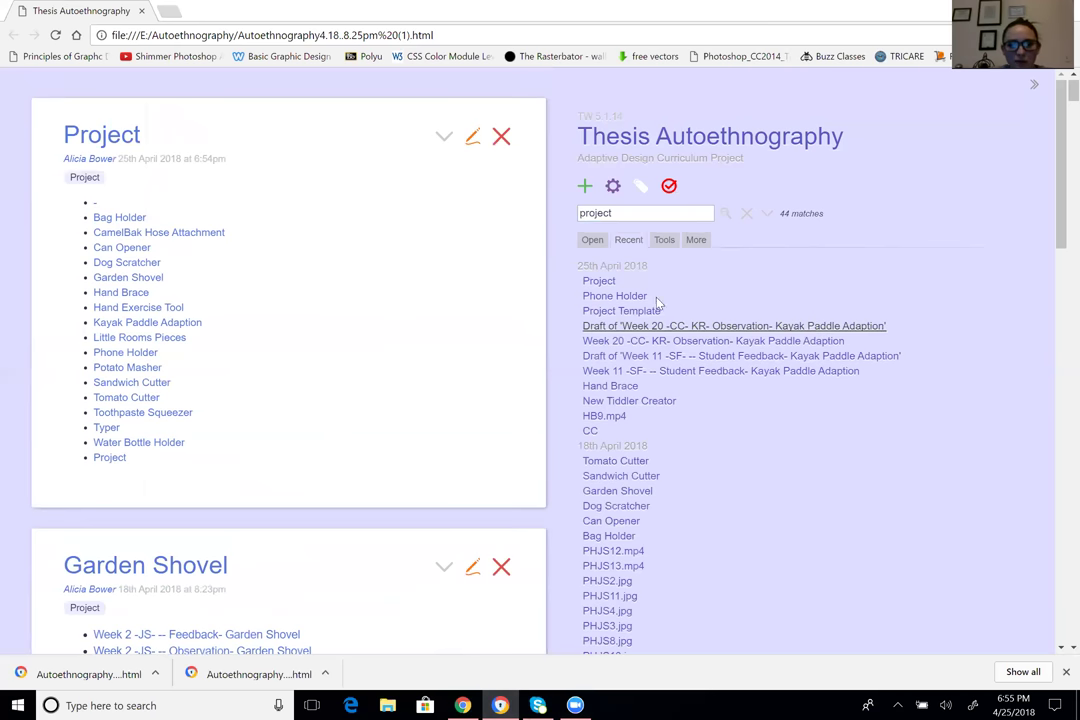
{"action": "left_click", "coordinate": [612, 213]}
{"action": "key", "text": "ctrl+a"}
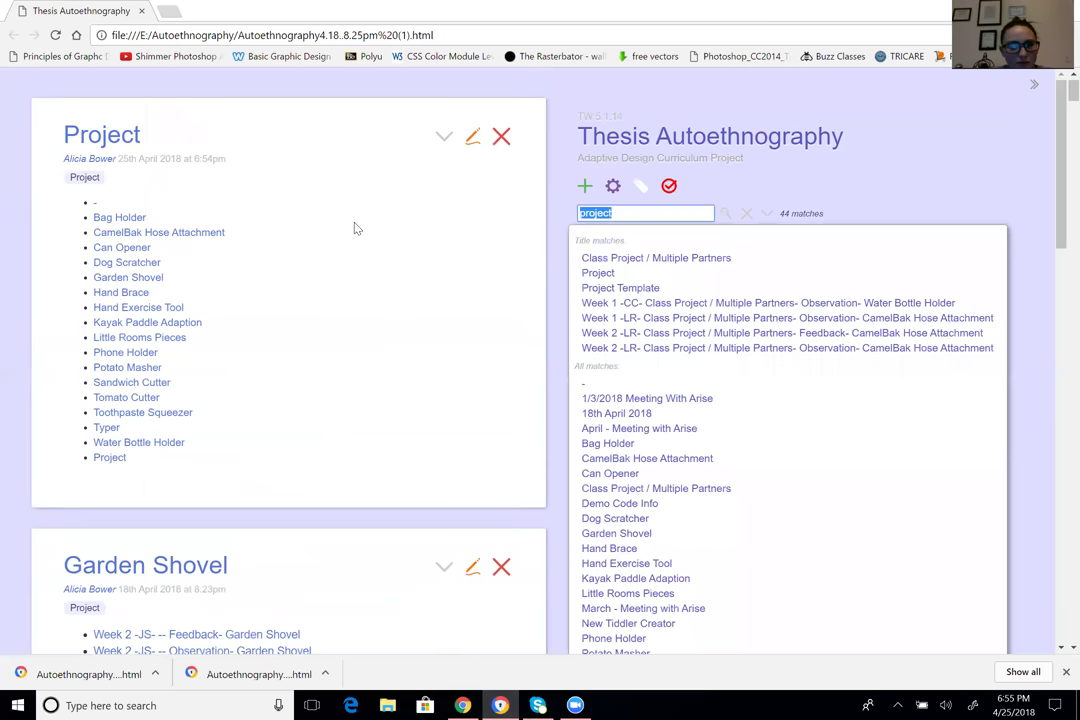
{"action": "left_click", "coordinate": [170, 352]}
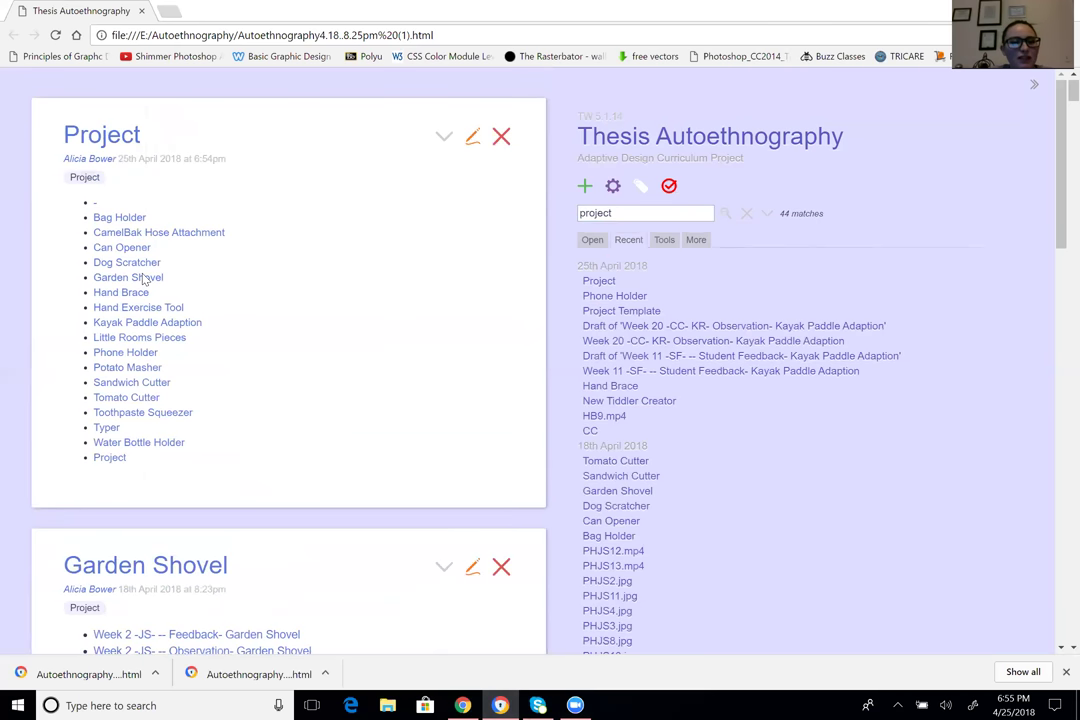
Search the wiki for "Week" and open the Week 1 and Week tiddlers from the title matches
{"action": "left_click", "coordinate": [646, 212]}
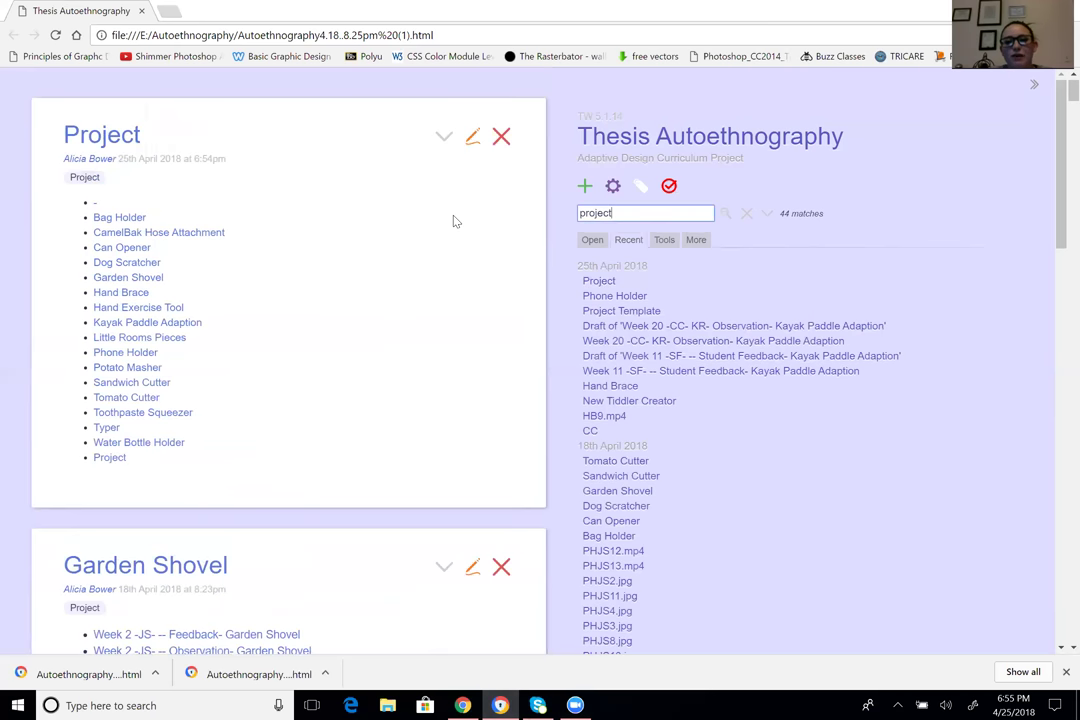
{"action": "key", "text": "ctrl+a"}
{"action": "type", "text": "Week"}
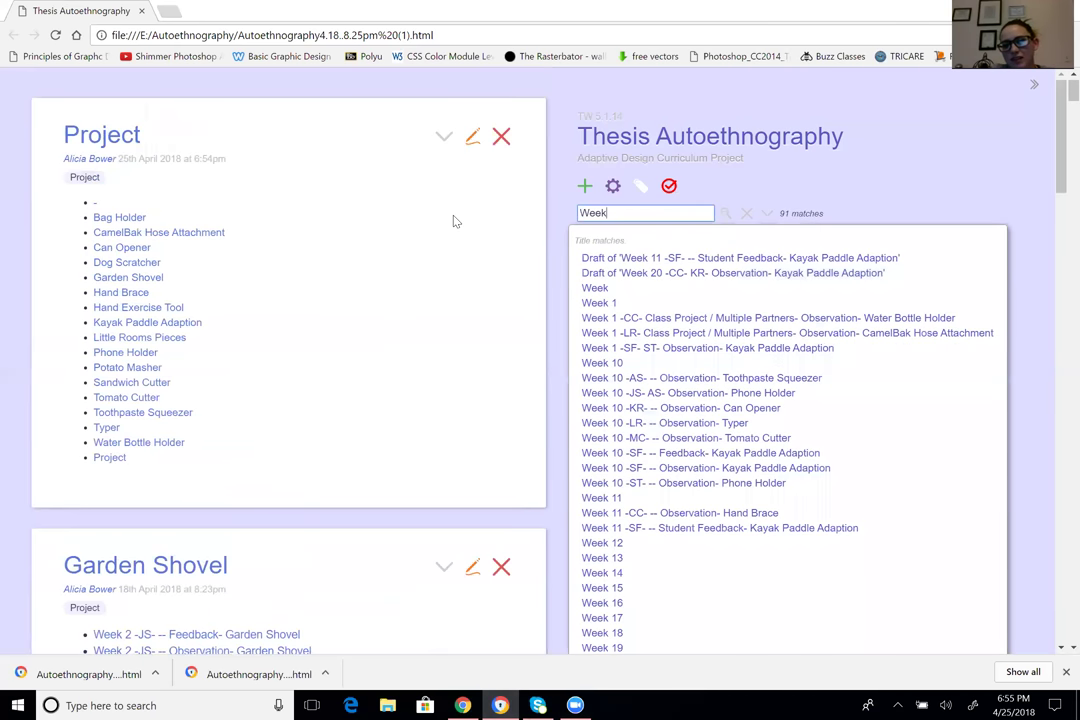
{"action": "left_click", "coordinate": [603, 302]}
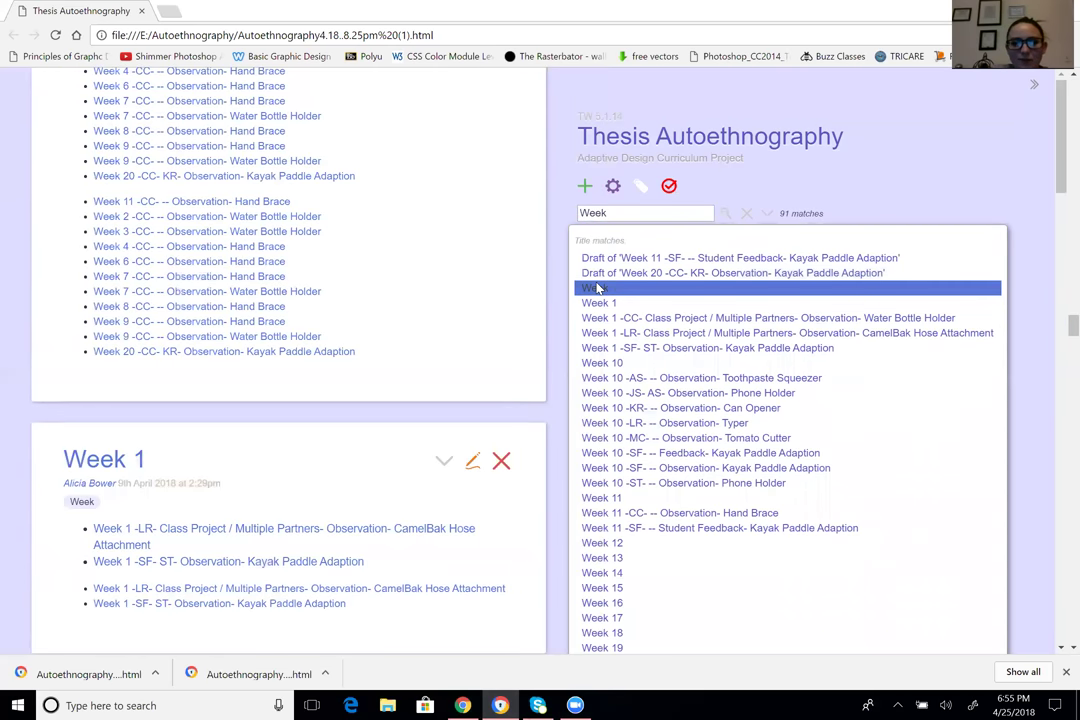
{"action": "left_click", "coordinate": [598, 288]}
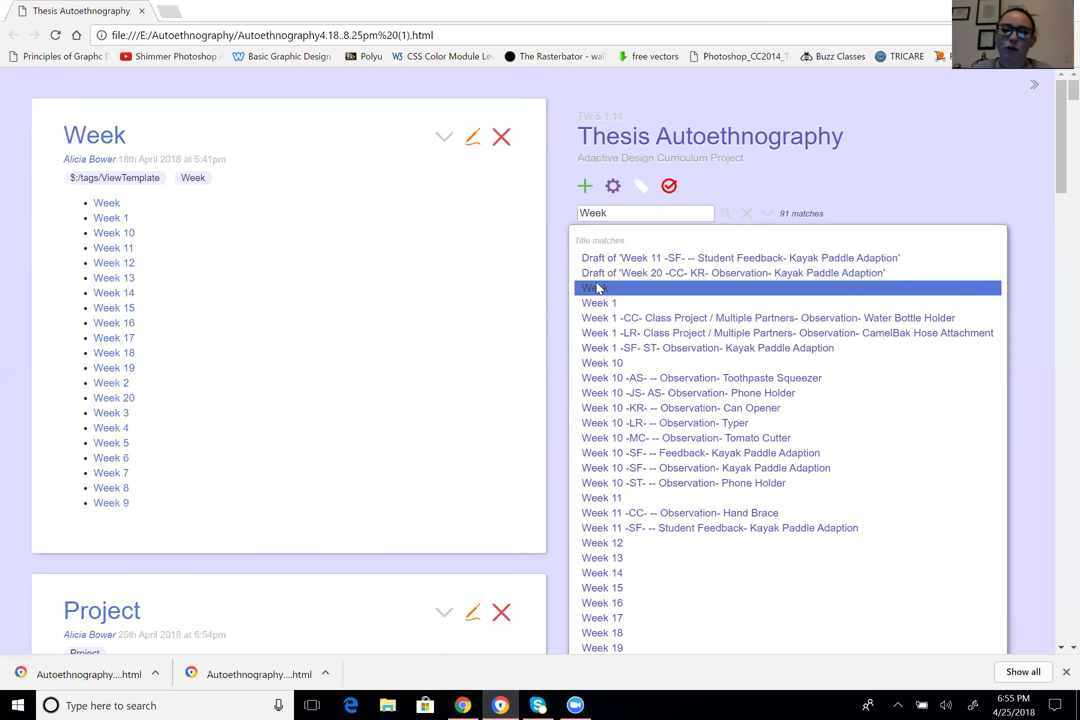
Search the wiki for "CC"
{"action": "left_click_drag", "start_coordinate": [624, 212], "coordinate": [516, 217]}
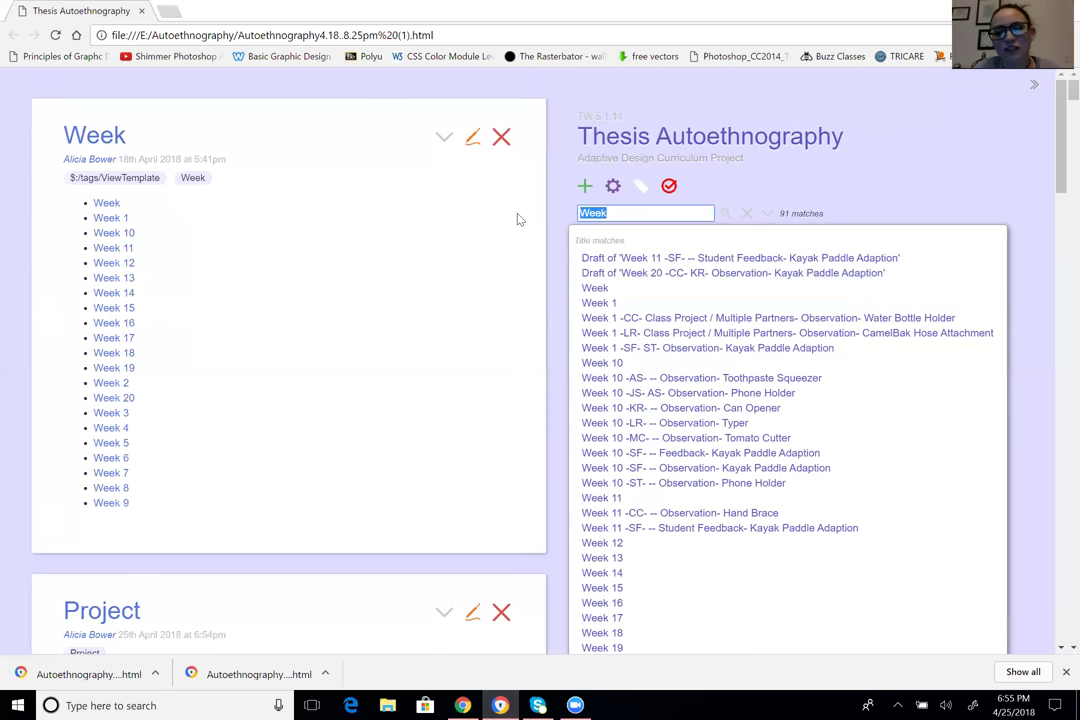
{"action": "type", "text": "CC"}
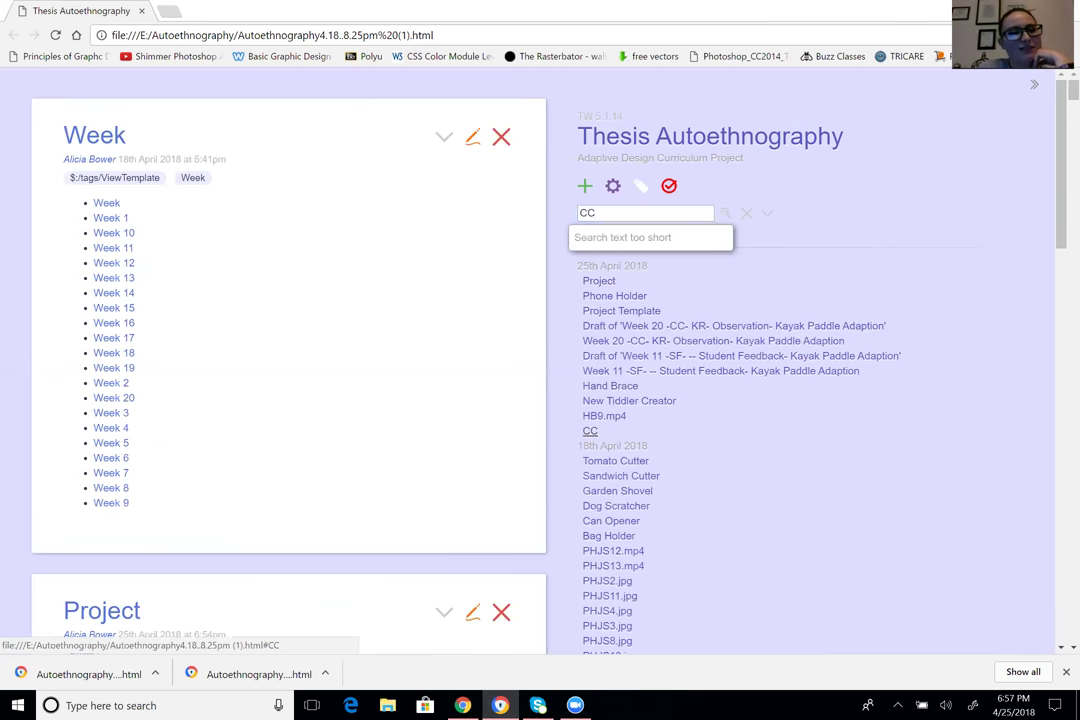
Open the CC tiddler from the recent list and examine its repeated lists of tagged observations
{"action": "left_click", "coordinate": [590, 431]}
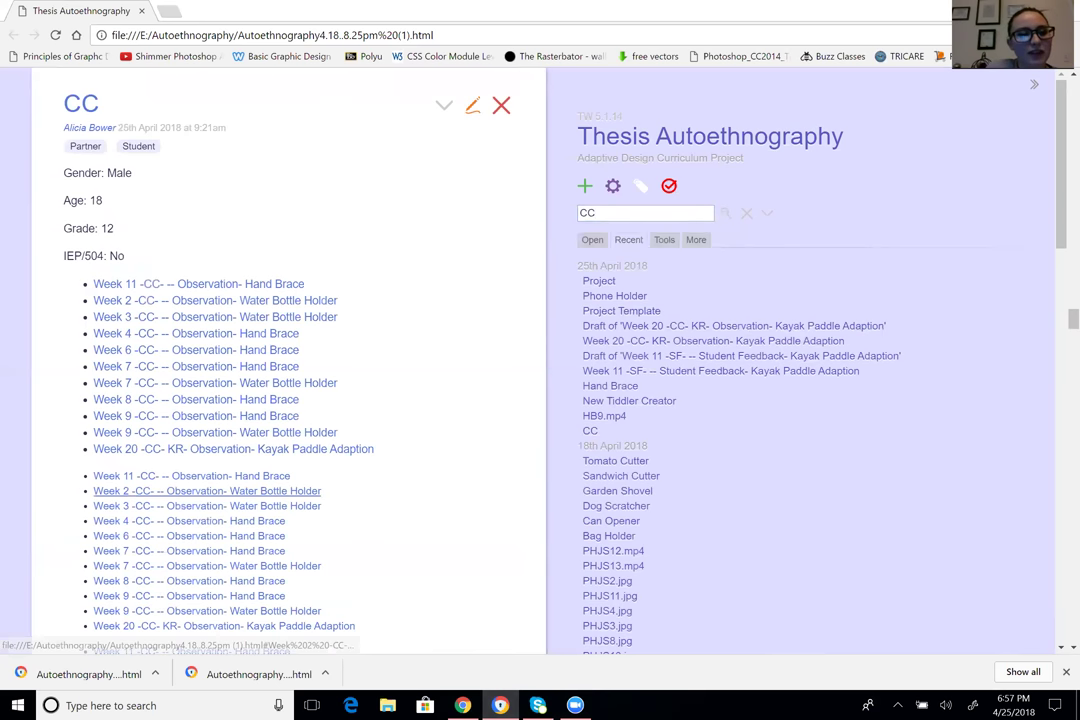
{"action": "scroll", "coordinate": [207, 491], "scroll_direction": "down", "scroll_amount": 3}
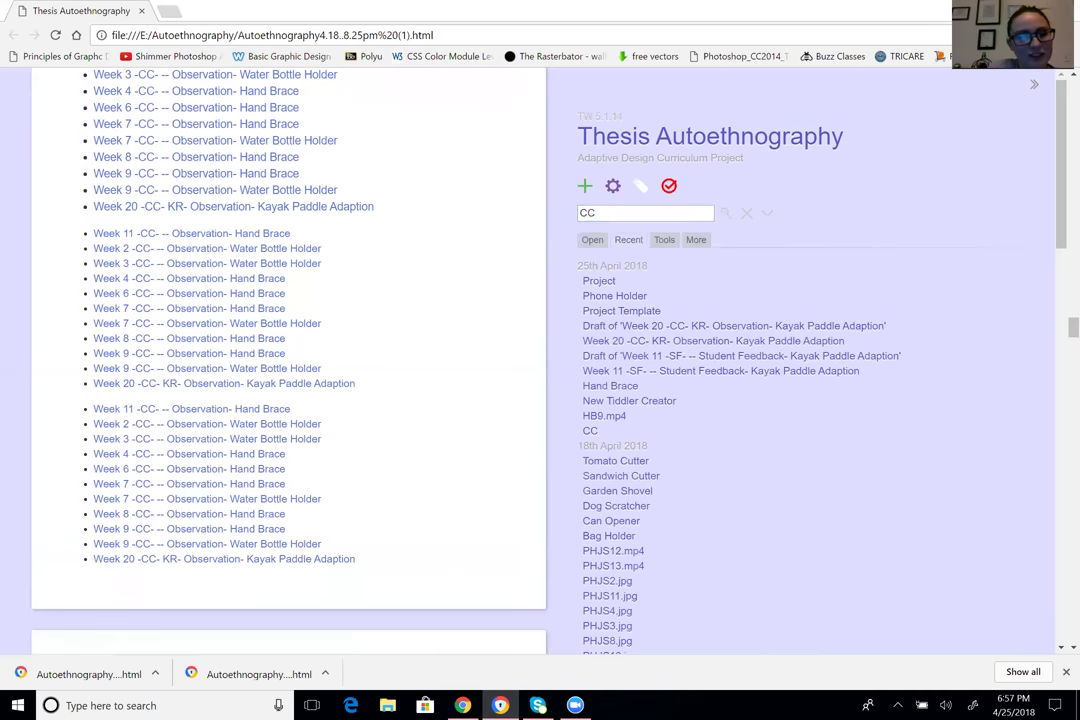
{"action": "scroll", "coordinate": [200, 491], "scroll_direction": "up", "scroll_amount": 1}
{"action": "scroll", "coordinate": [200, 493], "scroll_direction": "down", "scroll_amount": 1}
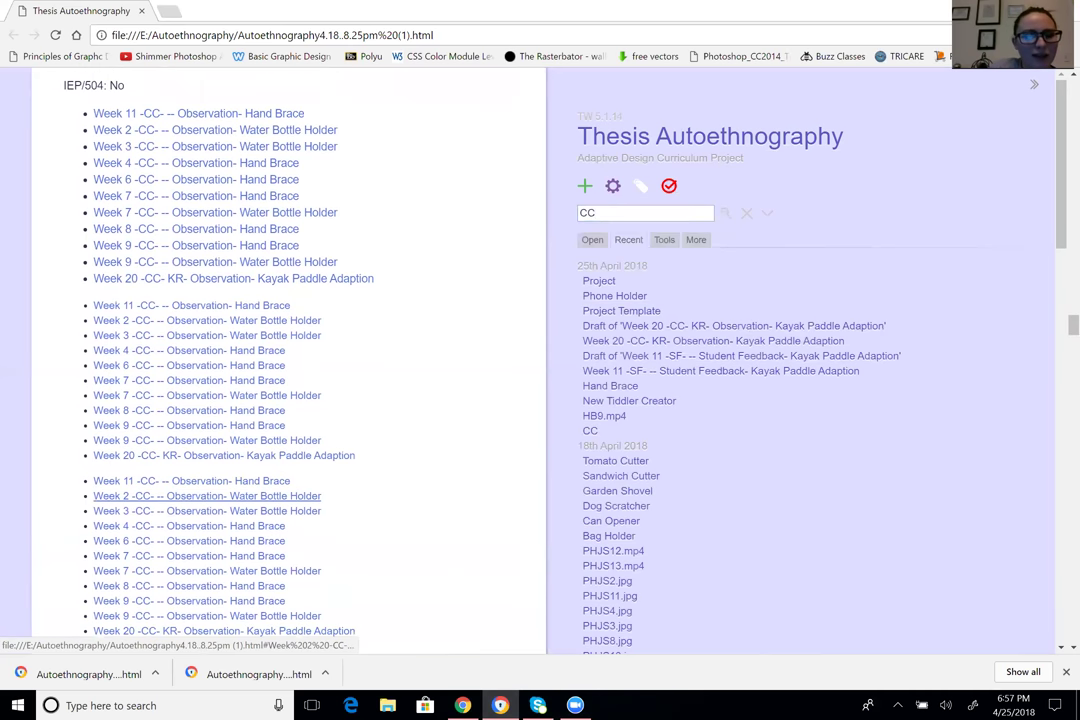
{"action": "scroll", "coordinate": [200, 493], "scroll_direction": "down", "scroll_amount": 1}
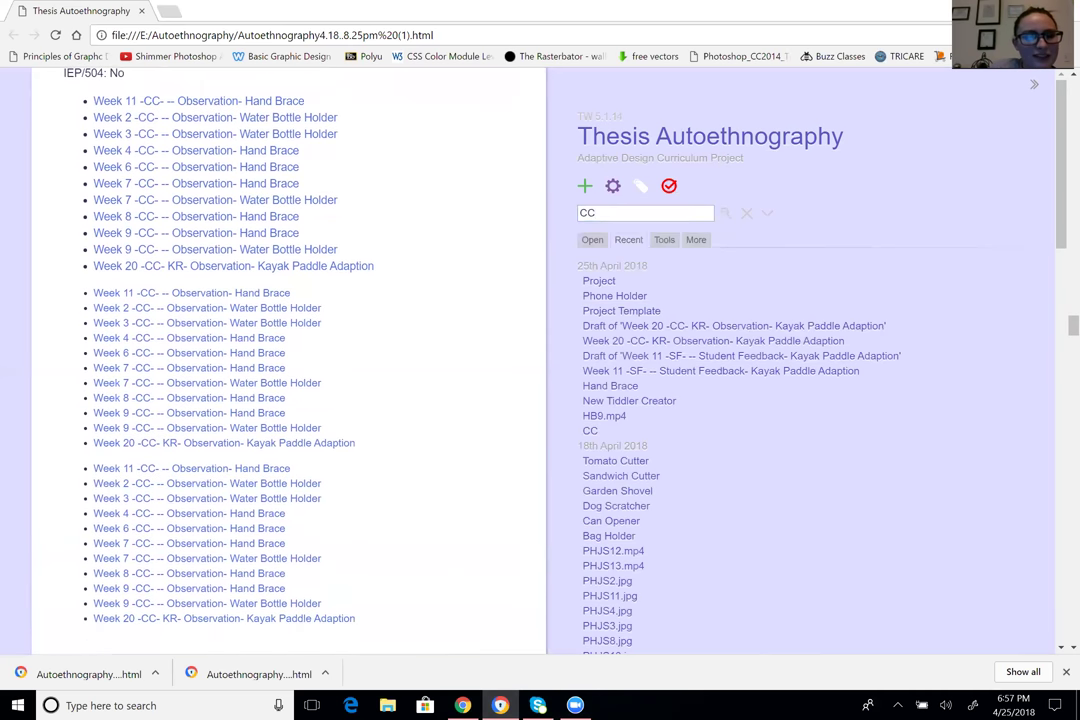
{"action": "scroll", "coordinate": [200, 493], "scroll_direction": "down", "scroll_amount": 1}
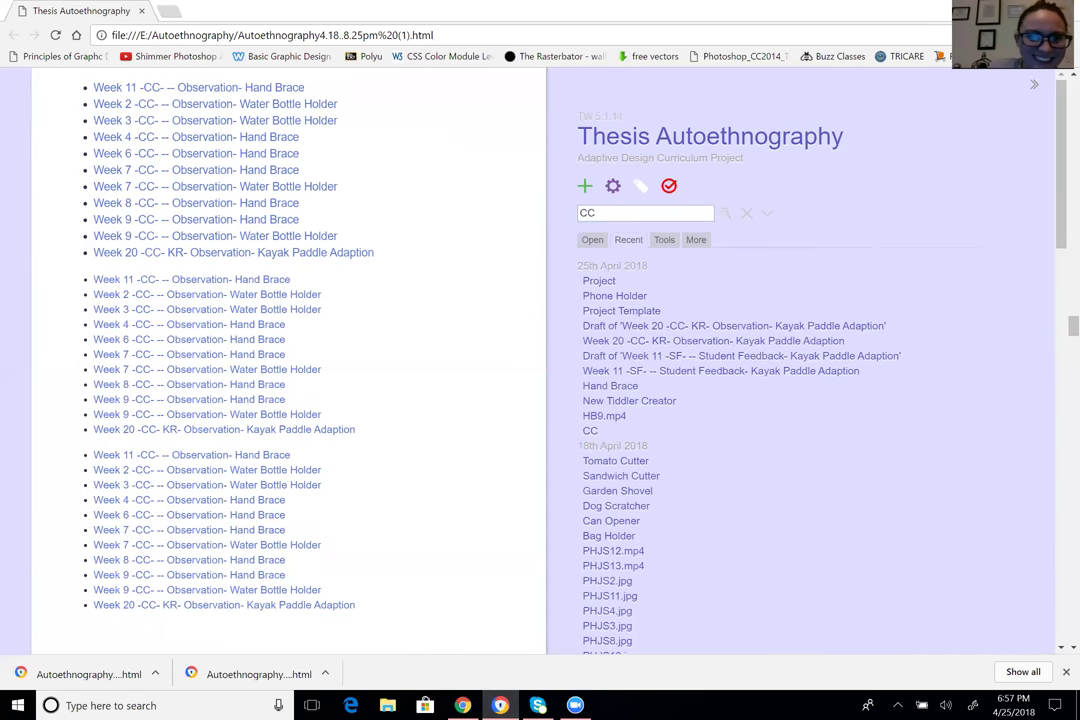
{"action": "scroll", "coordinate": [200, 493], "scroll_direction": "up", "scroll_amount": 4}
{"action": "scroll", "coordinate": [200, 493], "scroll_direction": "down", "scroll_amount": 2}
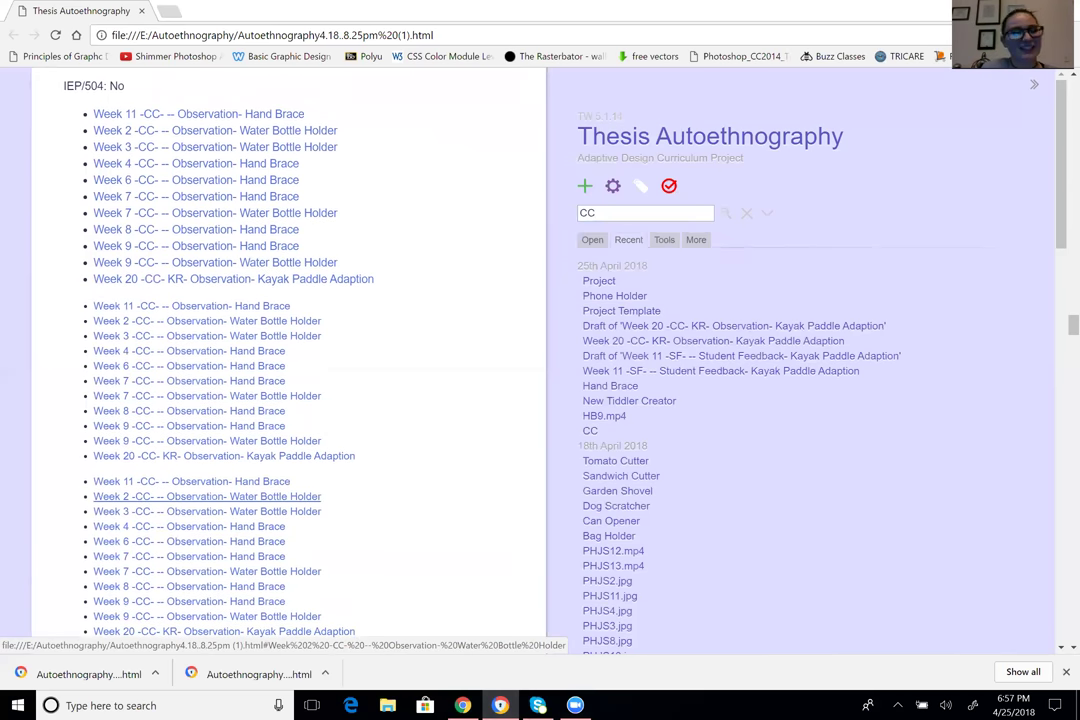
{"action": "scroll", "coordinate": [200, 496], "scroll_direction": "up", "scroll_amount": 3}
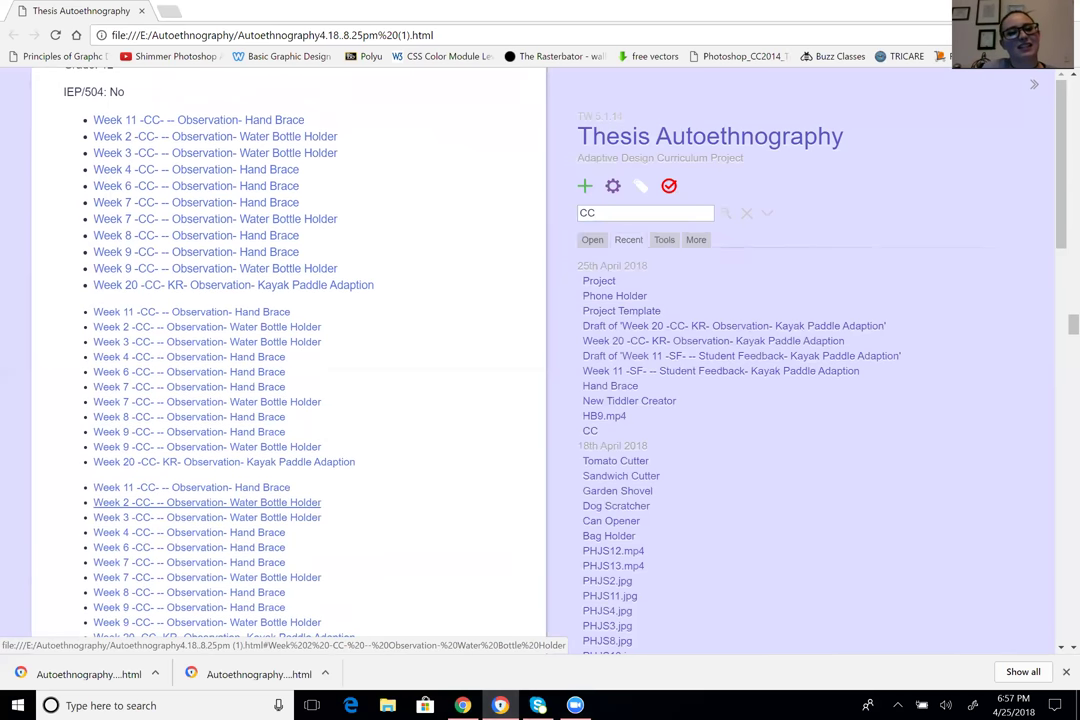
{"action": "scroll", "coordinate": [480, 108], "scroll_direction": "up", "scroll_amount": 1}
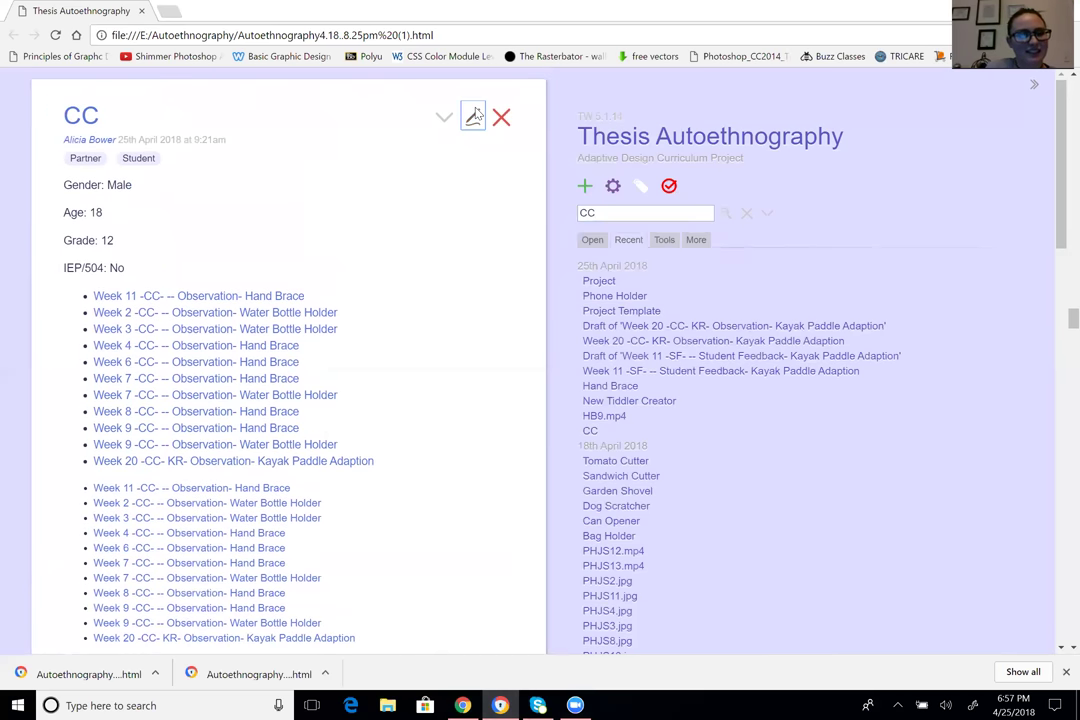
Open the CC tiddler for editing and examine the list-links line at the end of its text
{"action": "left_click", "coordinate": [474, 116]}
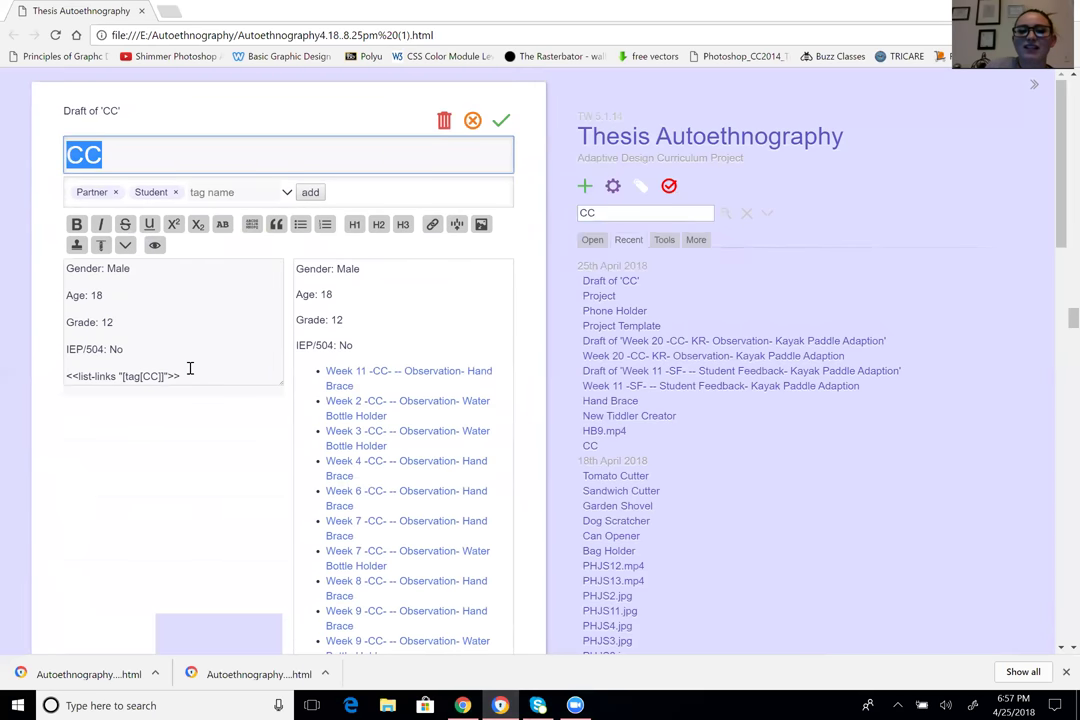
{"action": "left_click_drag", "start_coordinate": [127, 368], "coordinate": [182, 370]}
{"action": "left_click", "coordinate": [213, 368]}
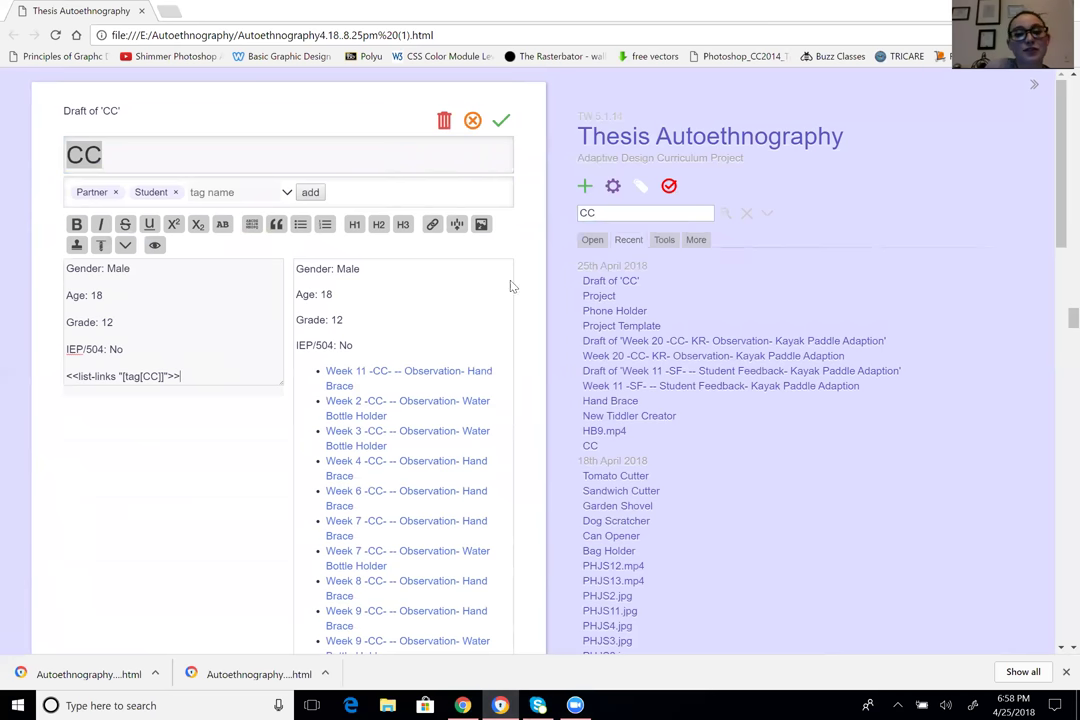
Search the wiki for "student" and open the Student Template tiddler from the title matches
{"action": "double_click", "coordinate": [622, 212]}
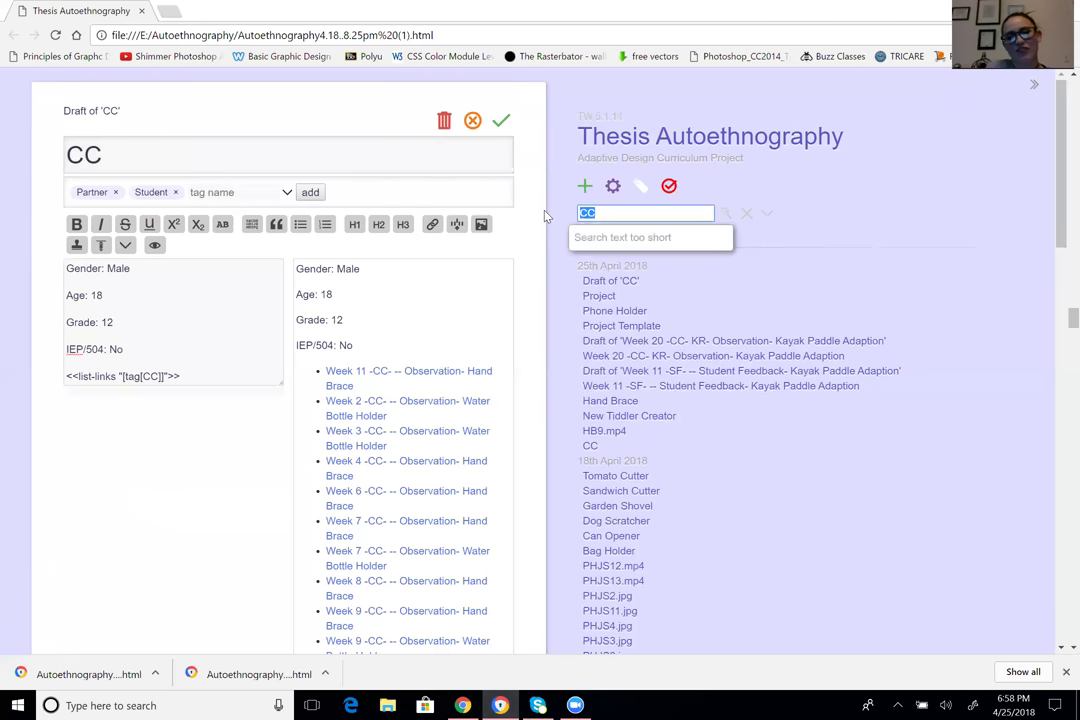
{"action": "key", "text": "BackSpace"}
{"action": "type", "text": "std"}
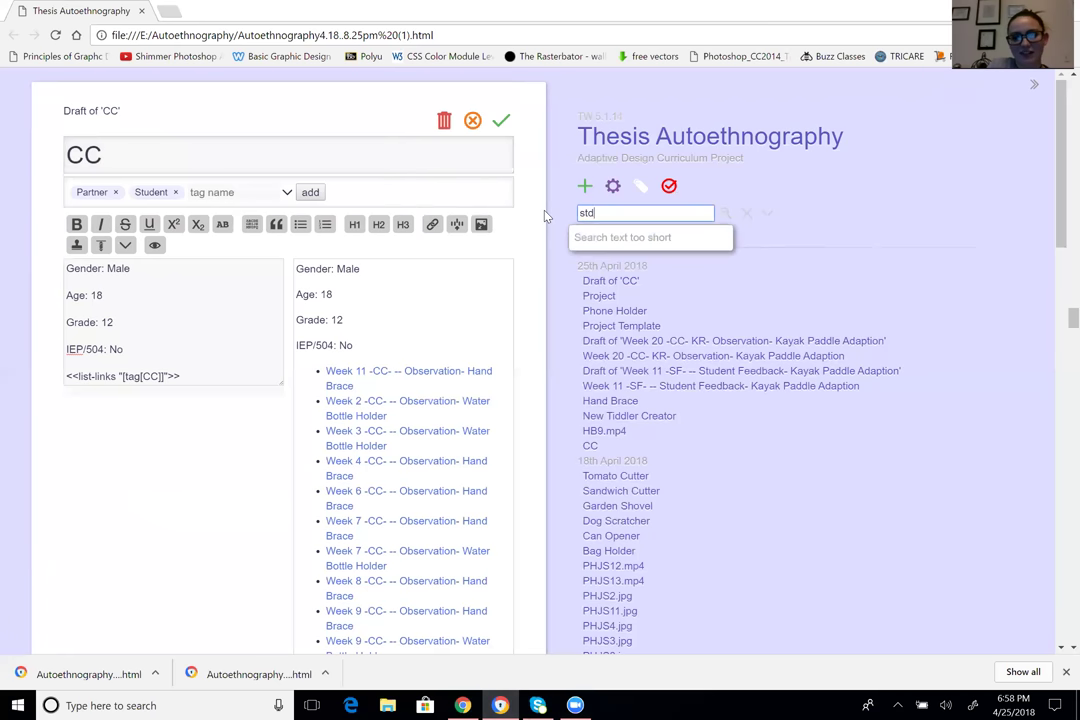
{"action": "type", "text": "e"}
{"action": "key", "text": "BackSpace"}
{"action": "key", "text": "BackSpace"}
{"action": "type", "text": "udent"}
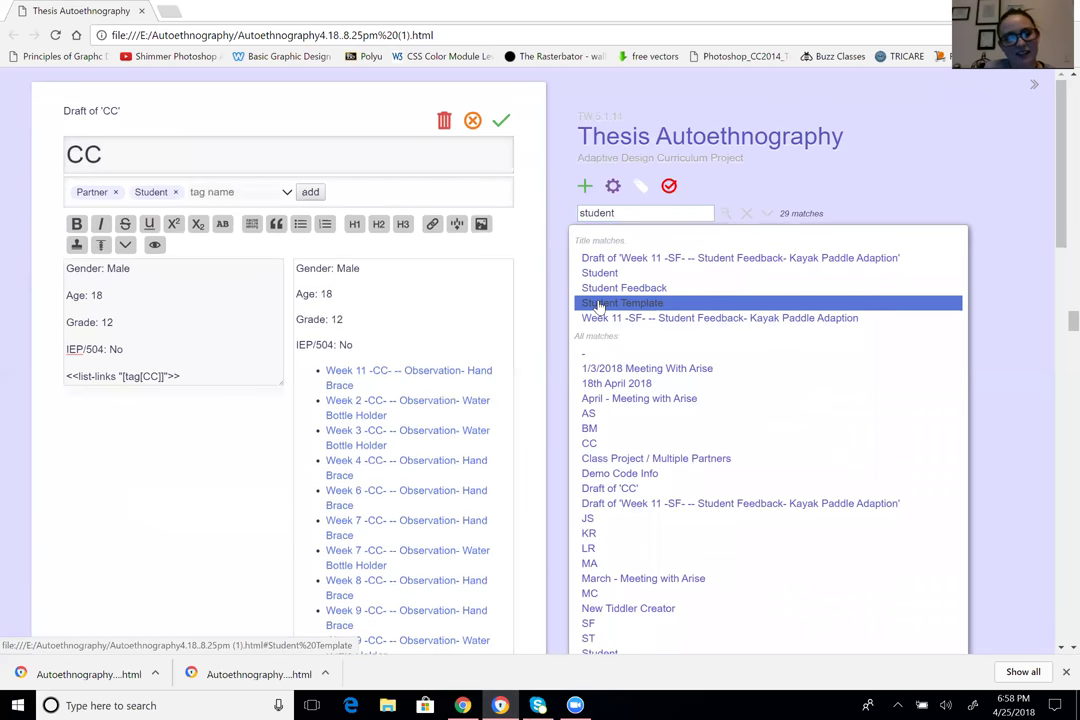
{"action": "left_click", "coordinate": [598, 306]}
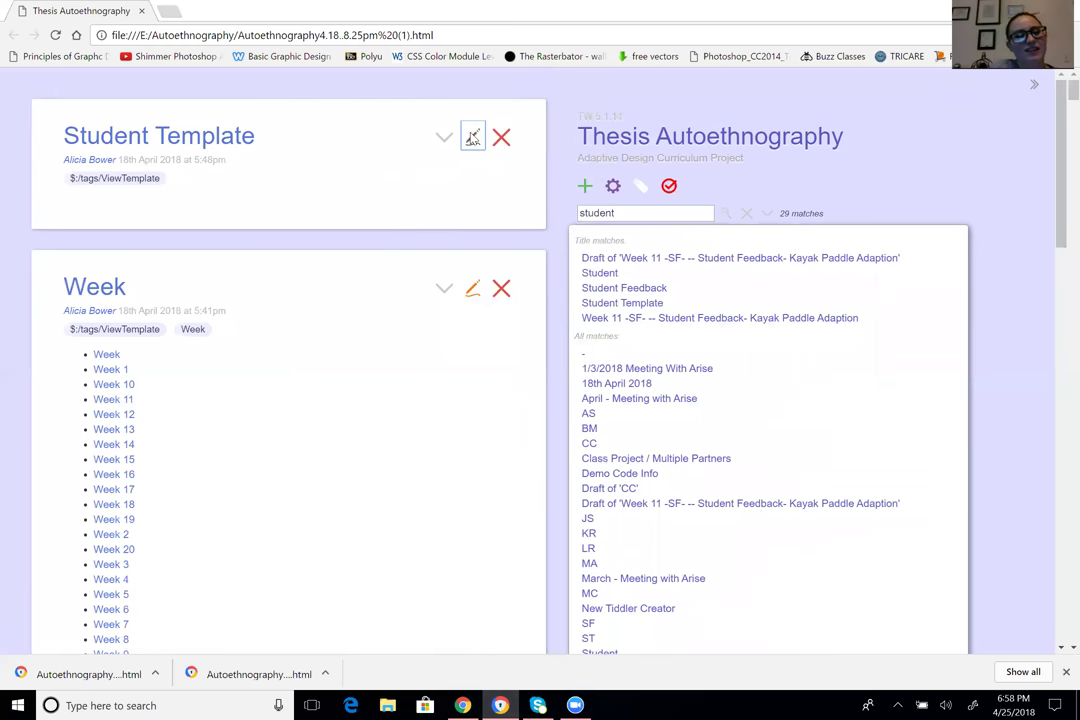
Open Student Template for editing, examine its list filter code through the closing </$list> line, and save the tiddler
{"action": "left_click", "coordinate": [472, 138]}
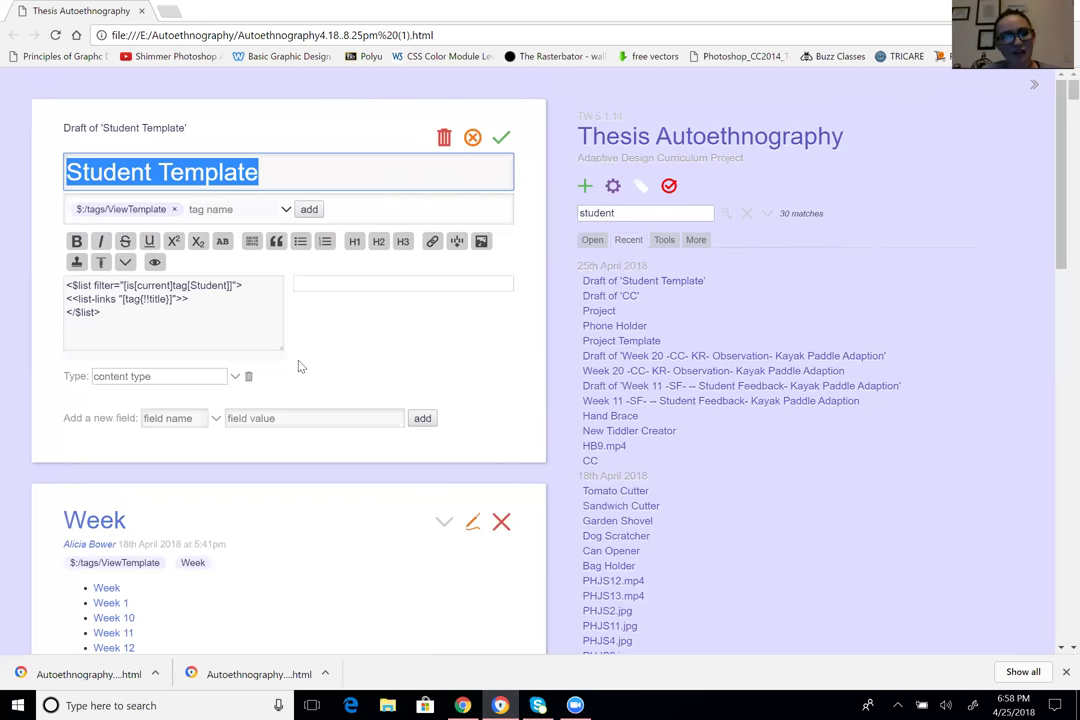
{"action": "left_click_drag", "start_coordinate": [104, 312], "coordinate": [36, 314]}
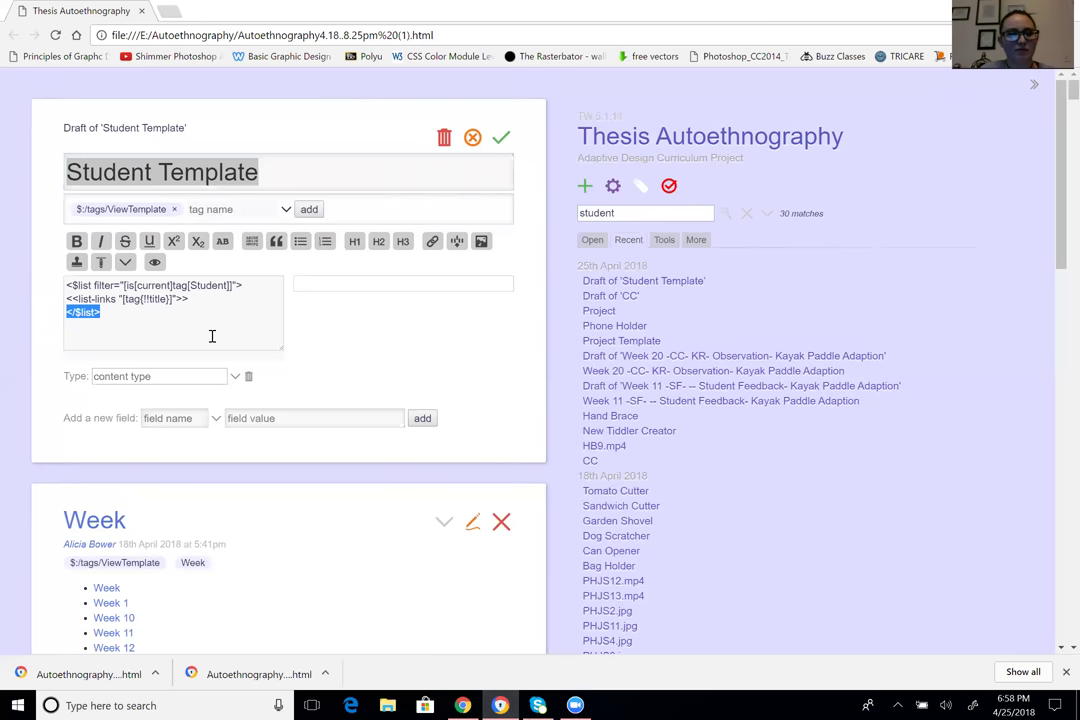
{"action": "left_click", "coordinate": [502, 141]}
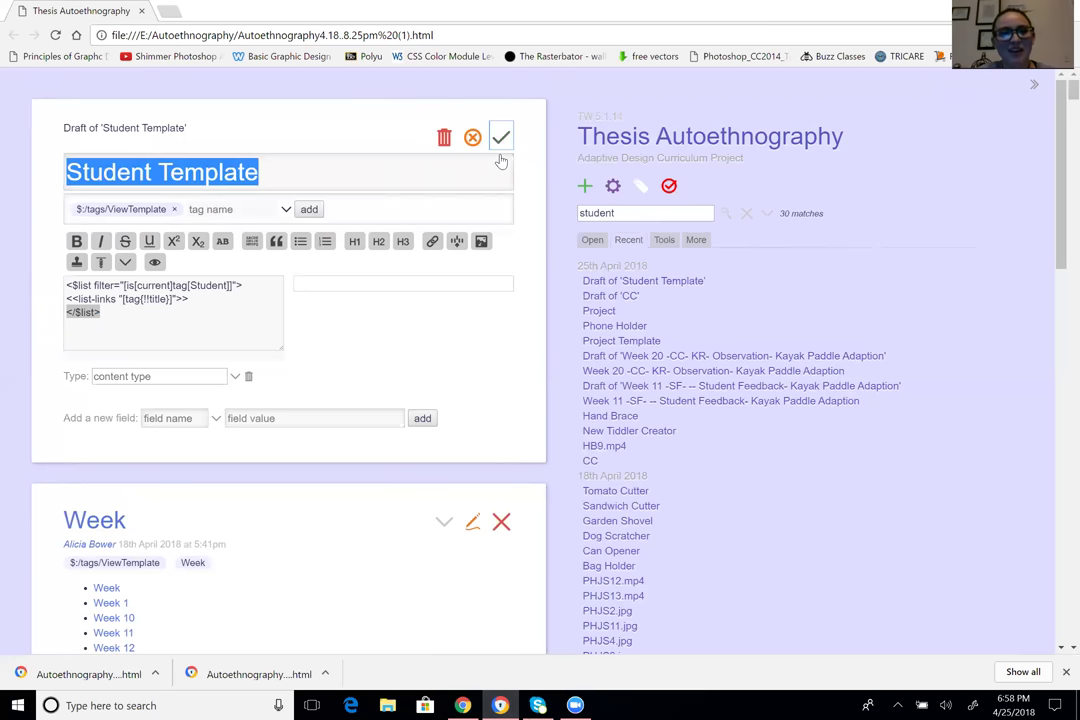
{"action": "left_click", "coordinate": [501, 137]}
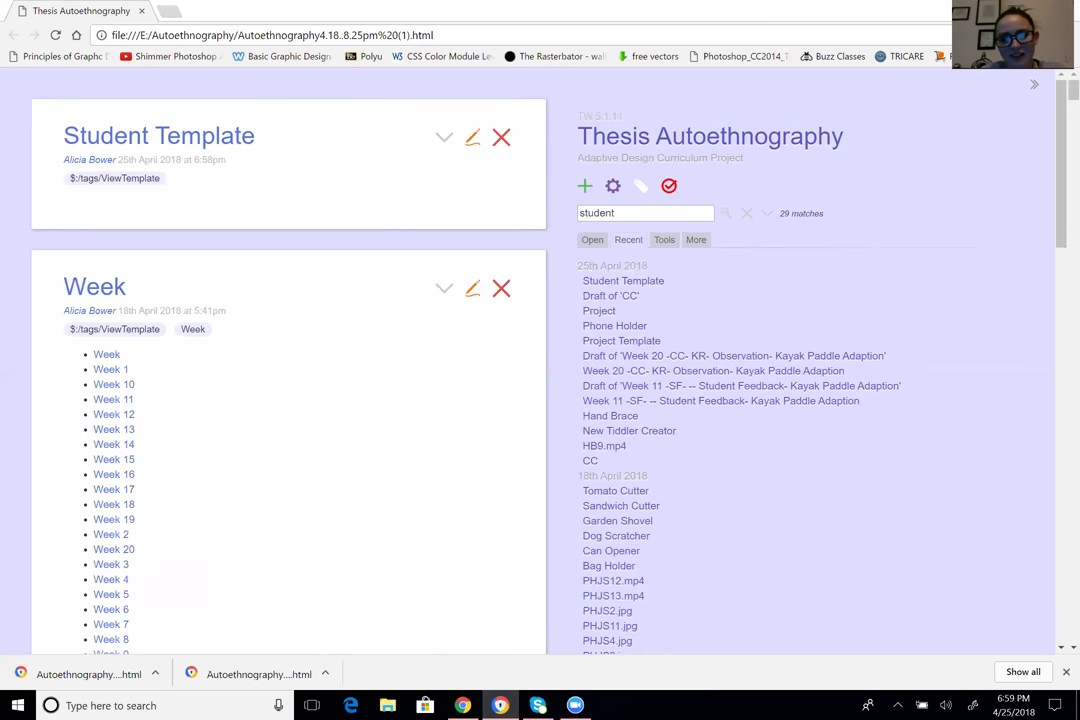
Reopen the CC tiddler from the recent list for editing
{"action": "left_click", "coordinate": [590, 461]}
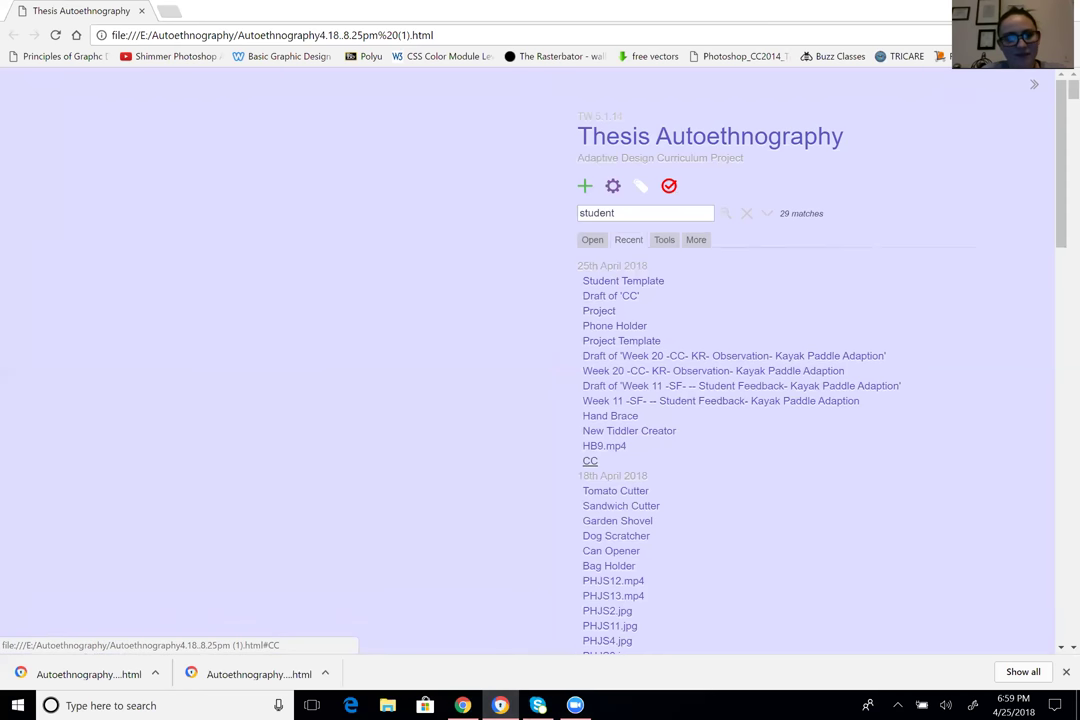
{"action": "left_click", "coordinate": [473, 139]}
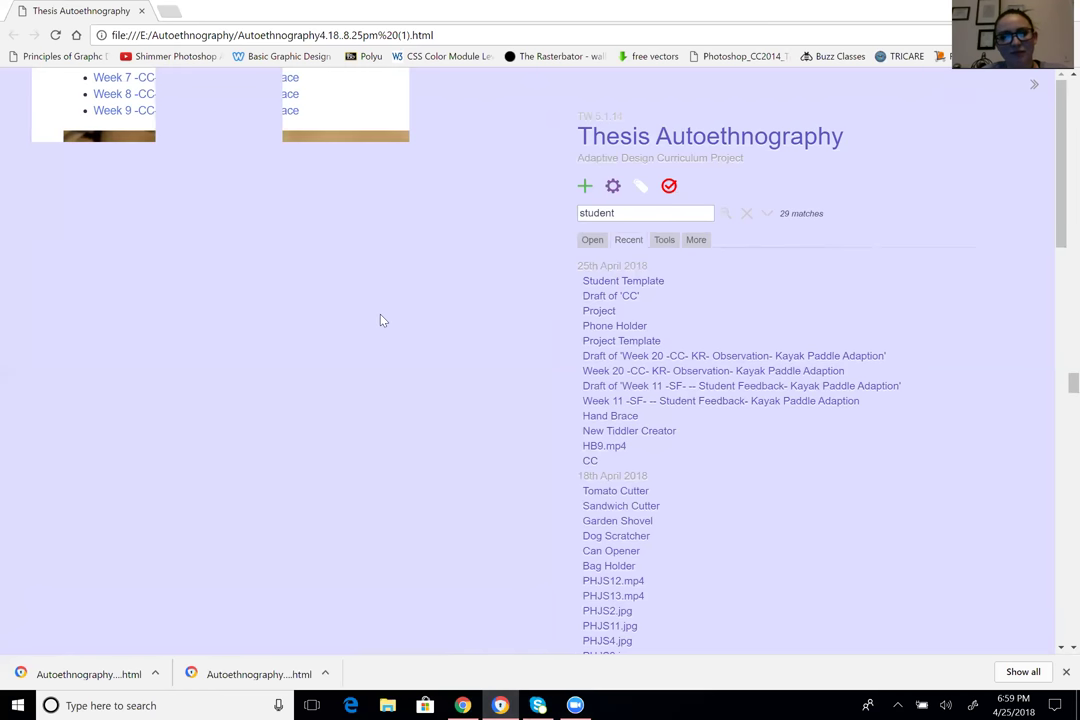
Look through the Hand Brace entries, pictures and video and the other open tiddlers, and return to the CC draft
{"action": "scroll", "coordinate": [380, 320], "scroll_direction": "up", "scroll_amount": 4}
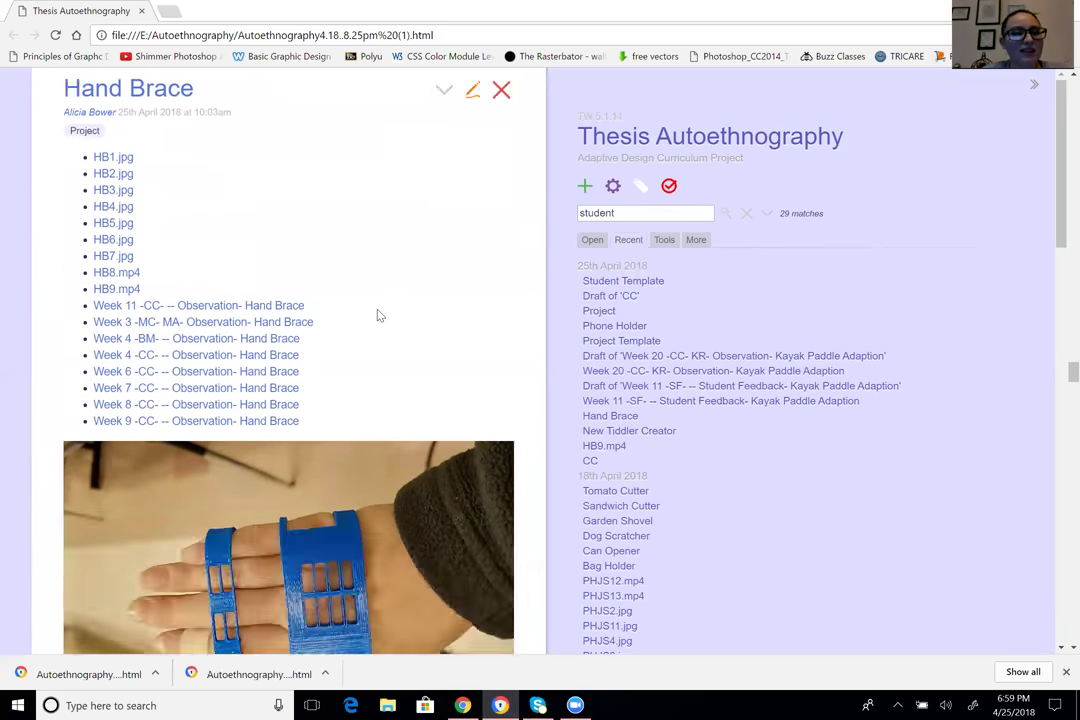
{"action": "scroll", "coordinate": [378, 315], "scroll_direction": "up", "scroll_amount": 3}
{"action": "scroll", "coordinate": [378, 315], "scroll_direction": "down", "scroll_amount": 10}
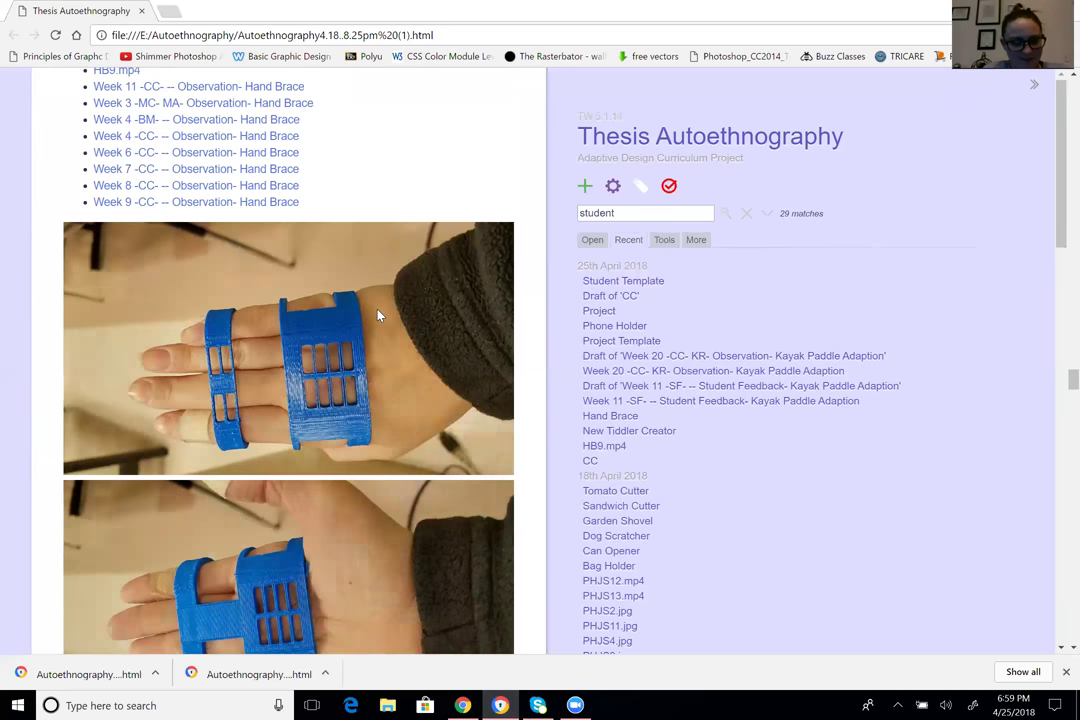
{"action": "scroll", "coordinate": [378, 315], "scroll_direction": "down", "scroll_amount": 3}
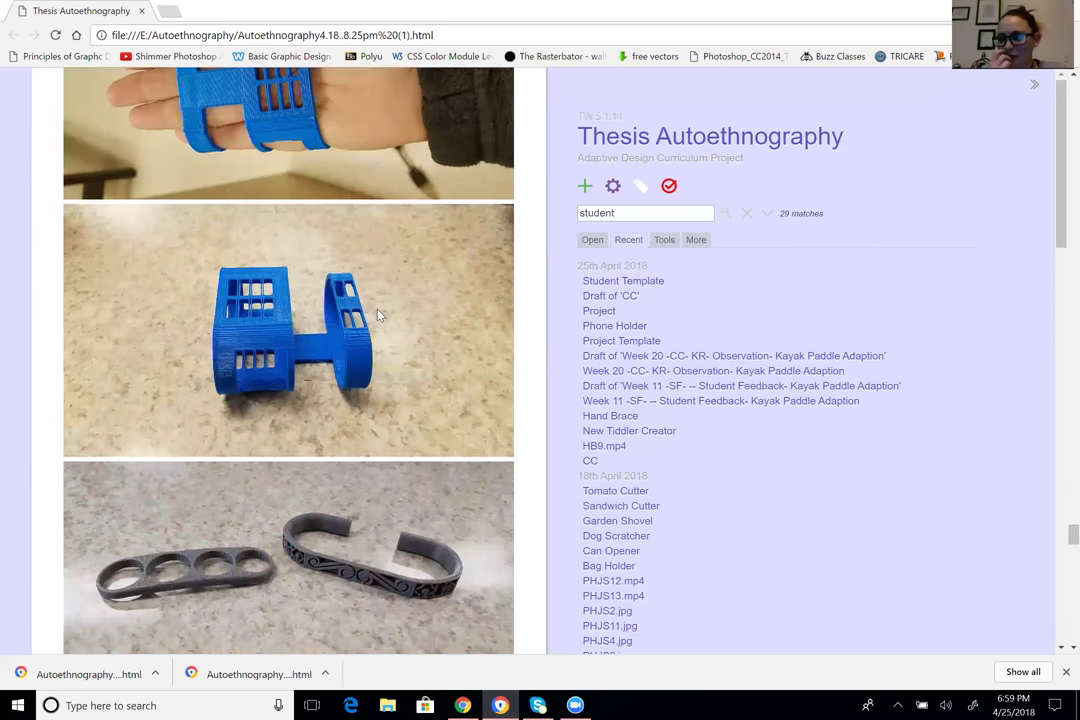
{"action": "scroll", "coordinate": [378, 315], "scroll_direction": "down", "scroll_amount": 10}
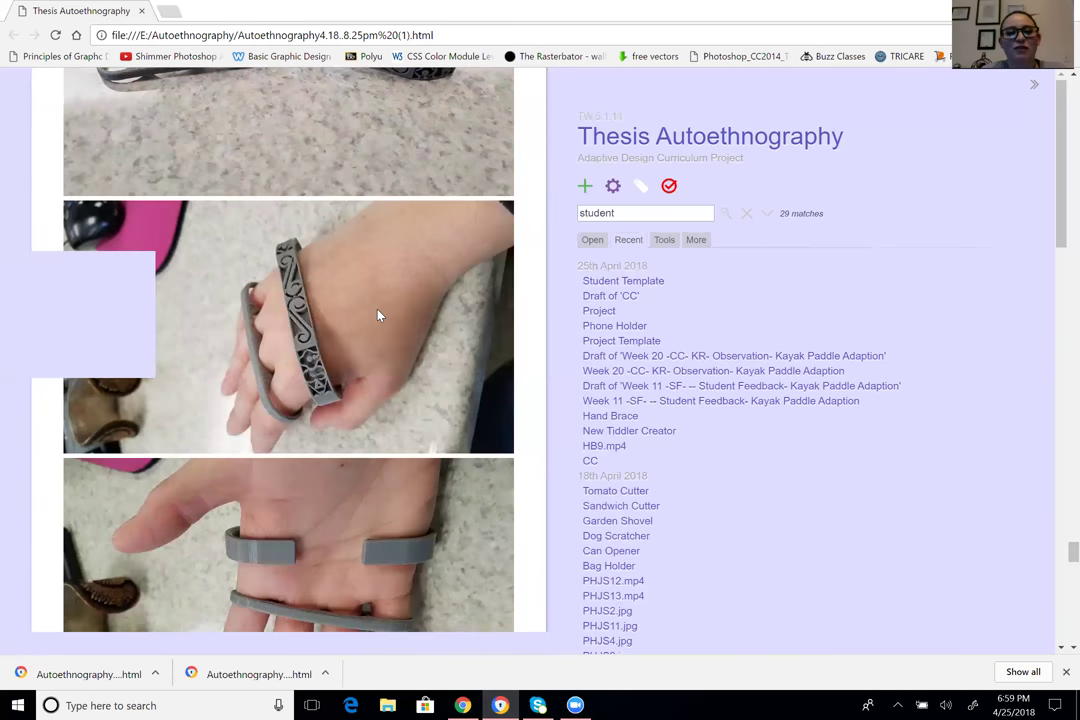
{"action": "scroll", "coordinate": [418, 127], "scroll_direction": "up", "scroll_amount": 3}
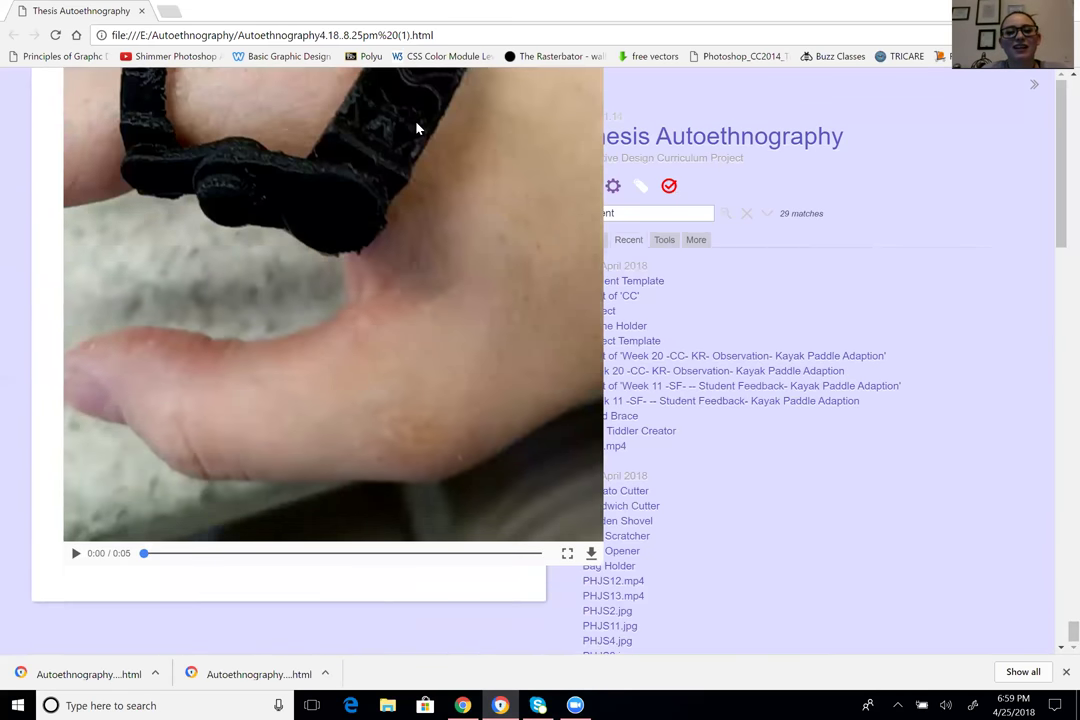
{"action": "scroll", "coordinate": [418, 127], "scroll_direction": "up", "scroll_amount": 5}
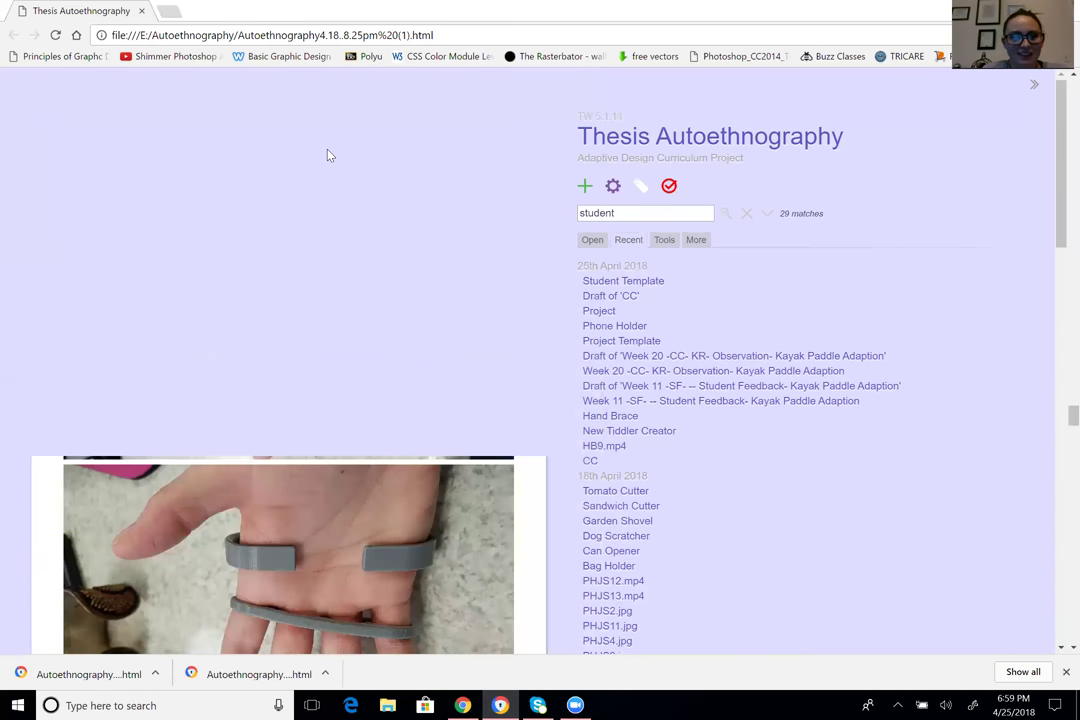
{"action": "scroll", "coordinate": [330, 155], "scroll_direction": "up", "scroll_amount": 5}
{"action": "scroll", "coordinate": [330, 155], "scroll_direction": "up", "scroll_amount": 3}
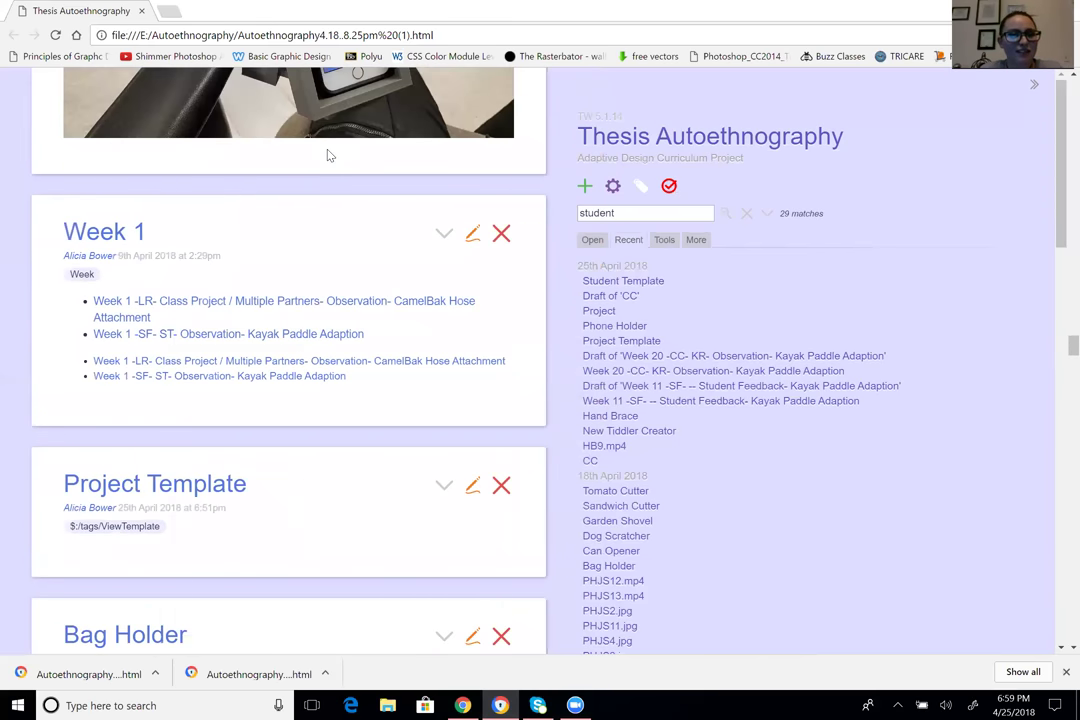
{"action": "scroll", "coordinate": [330, 155], "scroll_direction": "up", "scroll_amount": 10}
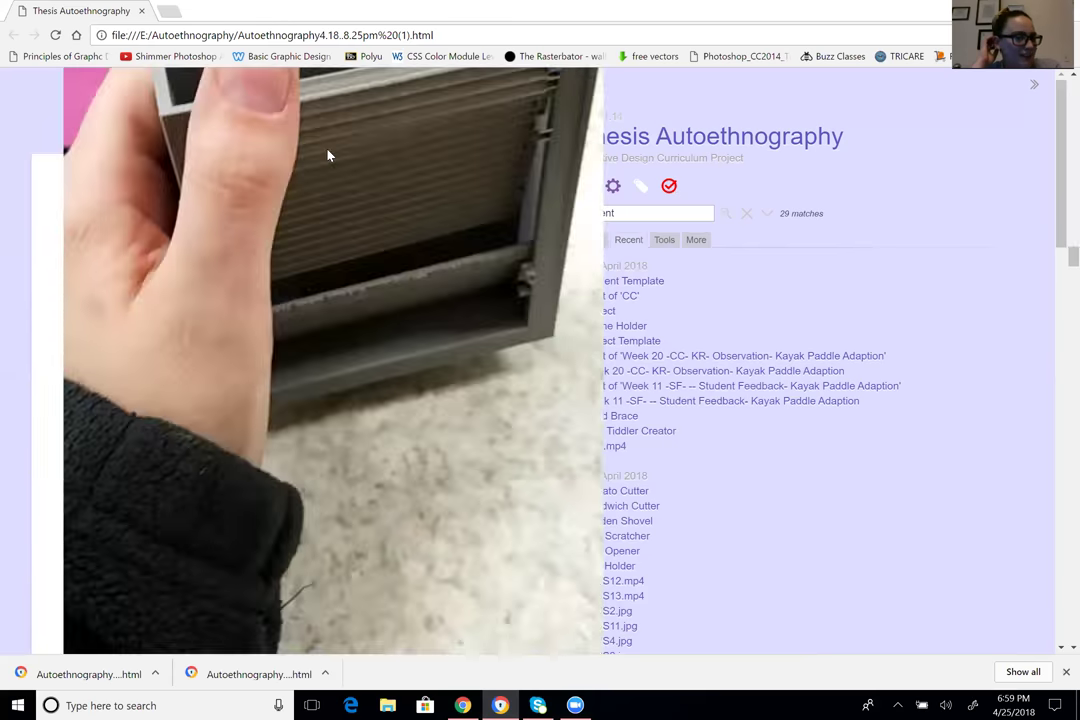
{"action": "scroll", "coordinate": [328, 155], "scroll_direction": "up", "scroll_amount": 10}
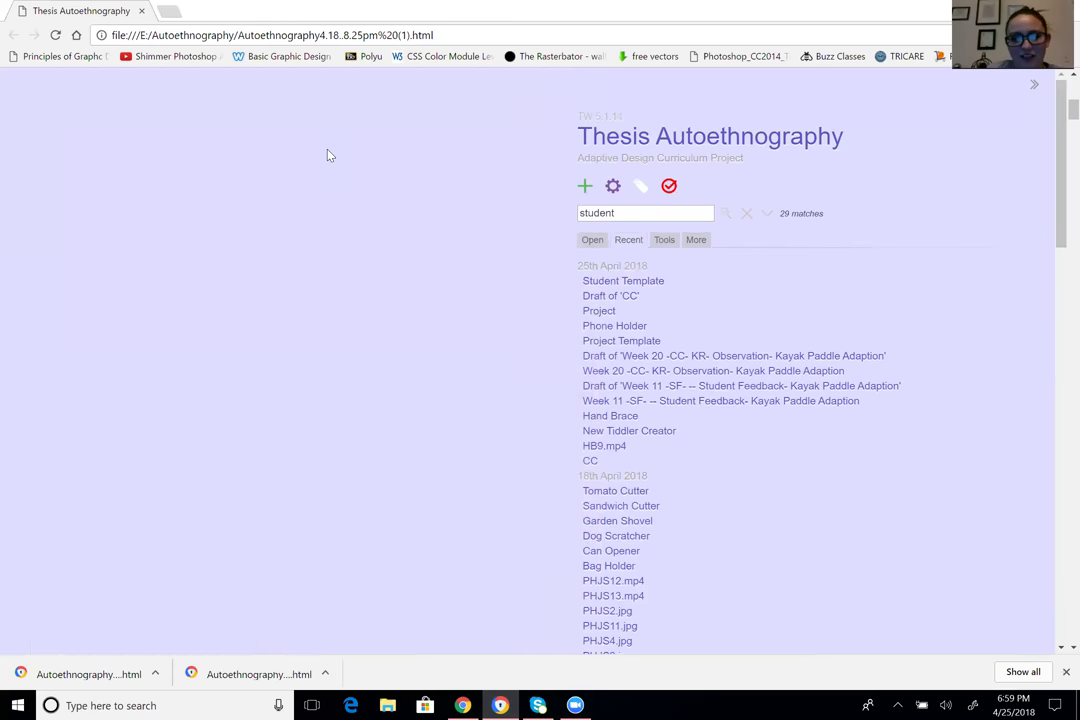
{"action": "scroll", "coordinate": [328, 155], "scroll_direction": "up", "scroll_amount": 3}
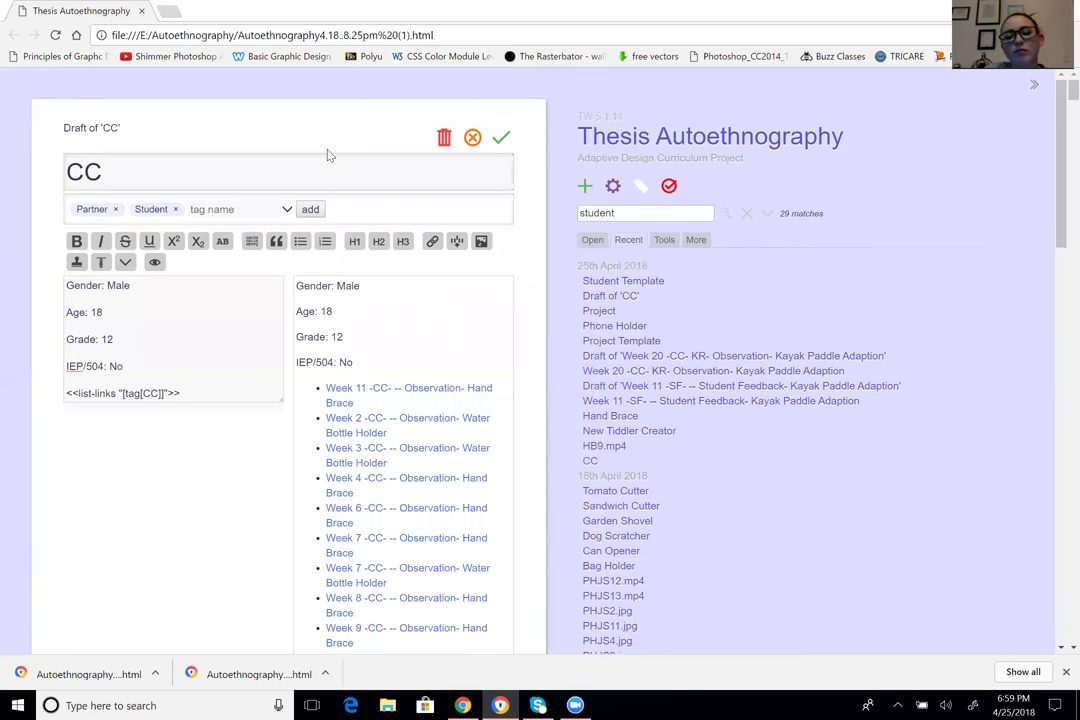
Delete the <<list-links "[tag[CC]]">> line from the CC draft and save the tiddler
{"action": "scroll", "coordinate": [328, 155], "scroll_direction": "down", "scroll_amount": 1}
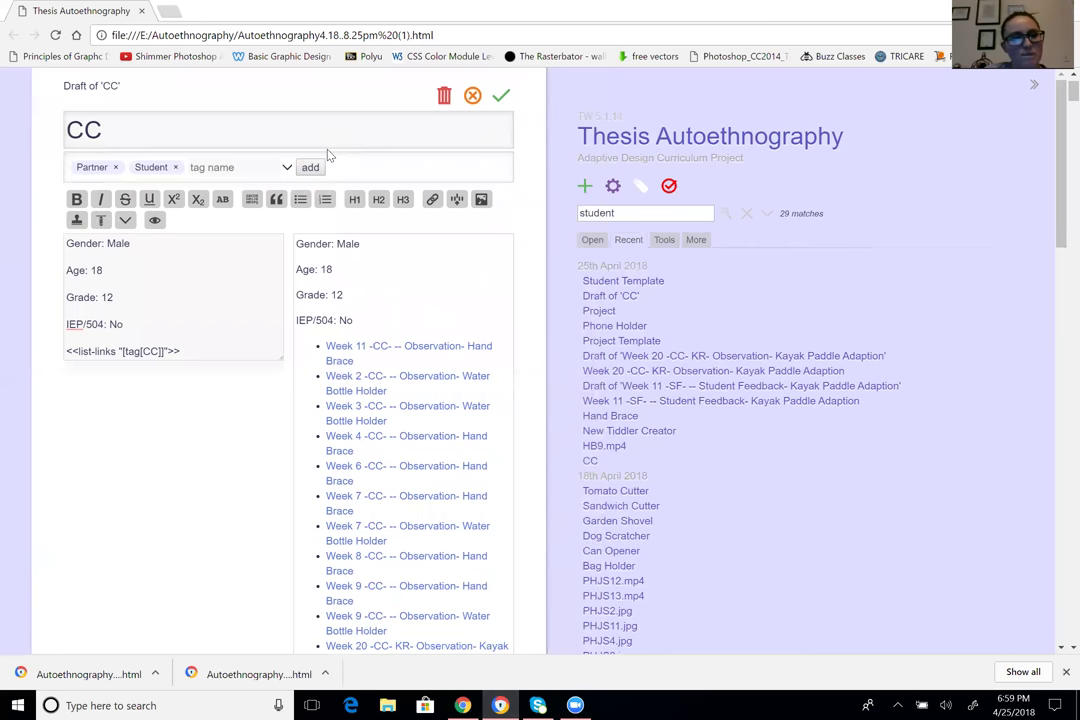
{"action": "left_click_drag", "start_coordinate": [180, 351], "coordinate": [3, 363]}
{"action": "key", "text": "BackSpace"}
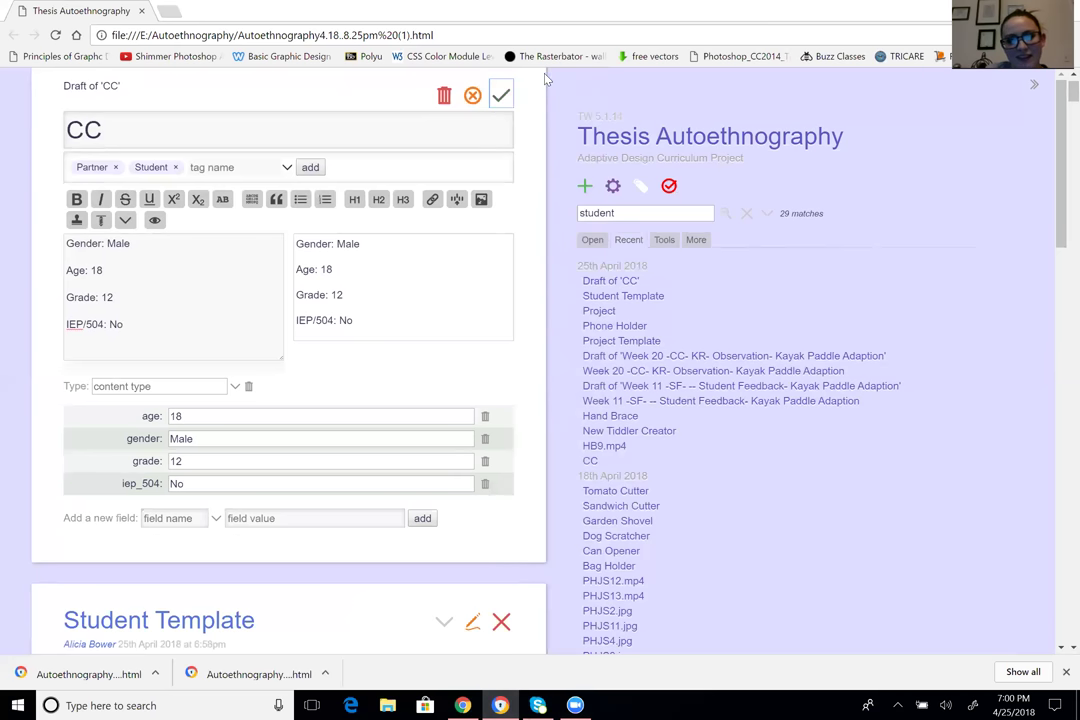
{"action": "key", "text": "ctrl+Return"}
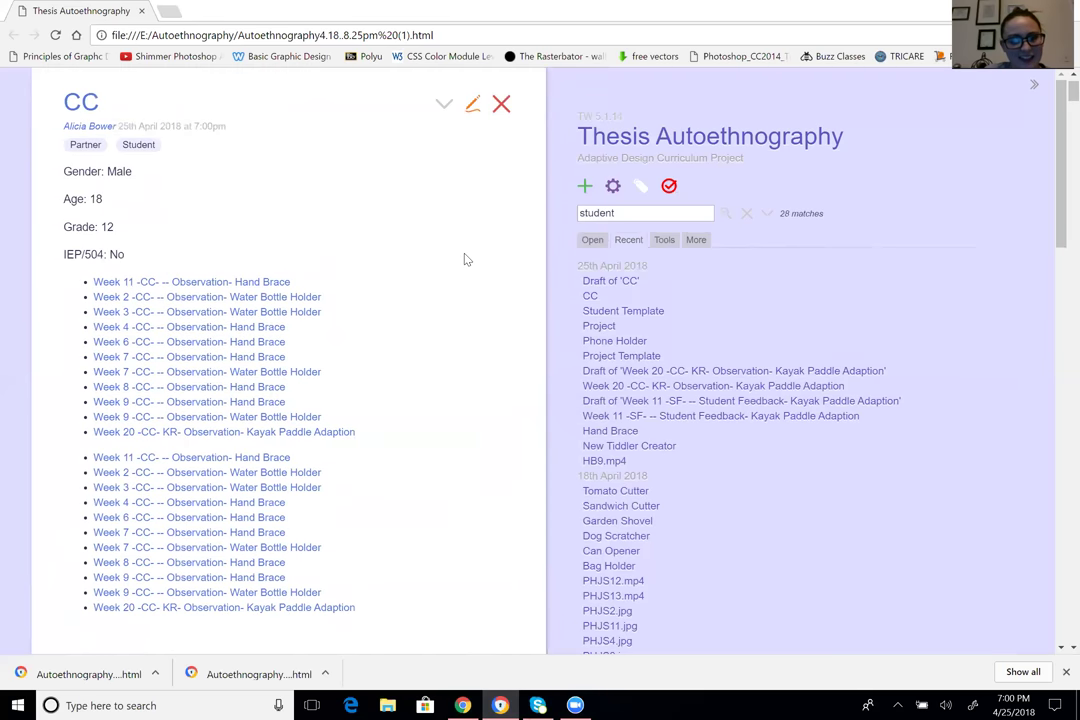
Check the saved CC tiddler for duplicated lists of observations
{"action": "scroll", "coordinate": [464, 260], "scroll_direction": "down", "scroll_amount": 3}
{"action": "scroll", "coordinate": [464, 260], "scroll_direction": "up", "scroll_amount": 2}
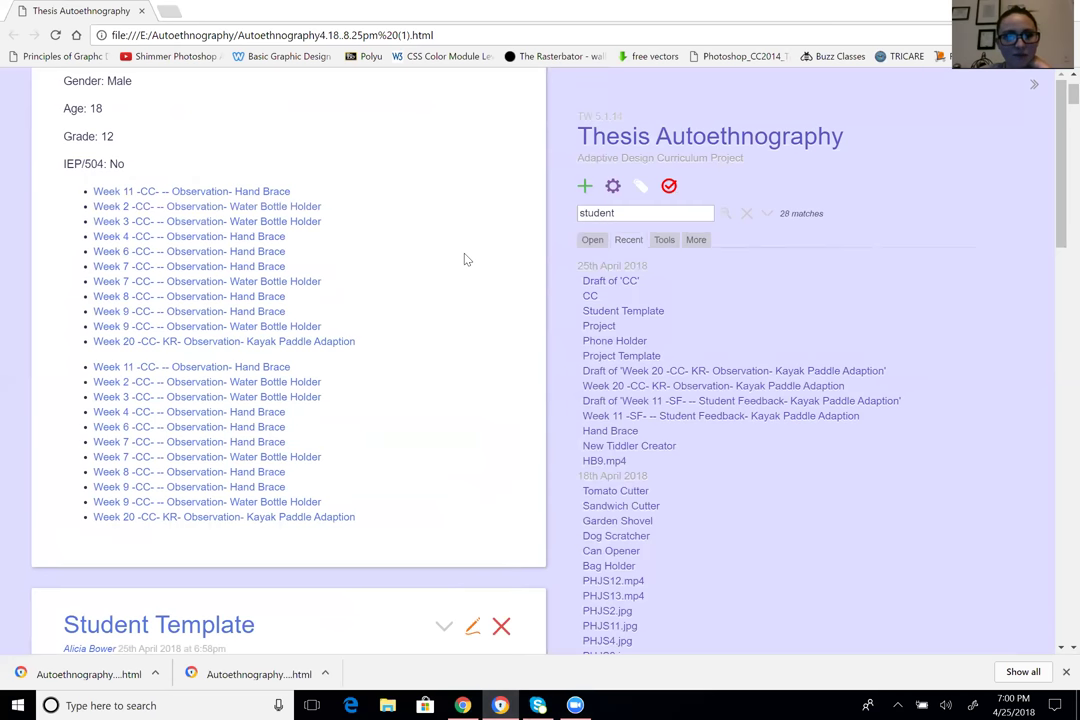
{"action": "scroll", "coordinate": [464, 260], "scroll_direction": "up", "scroll_amount": 1}
{"action": "scroll", "coordinate": [464, 260], "scroll_direction": "down", "scroll_amount": 3}
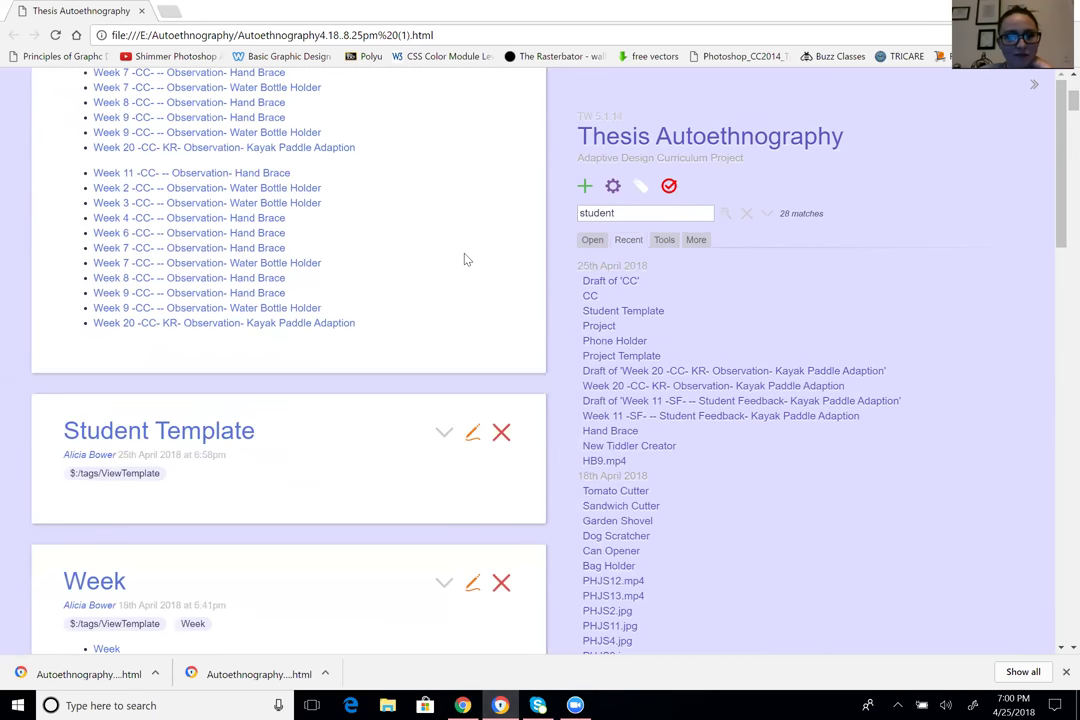
{"action": "scroll", "coordinate": [464, 260], "scroll_direction": "up", "scroll_amount": 3}
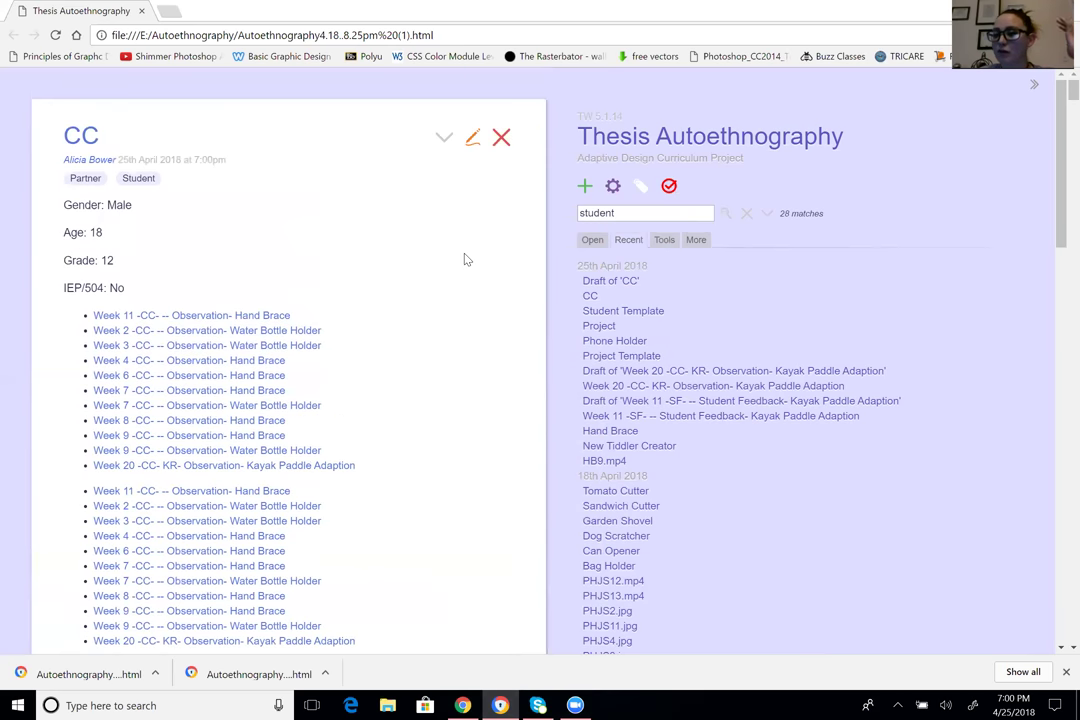